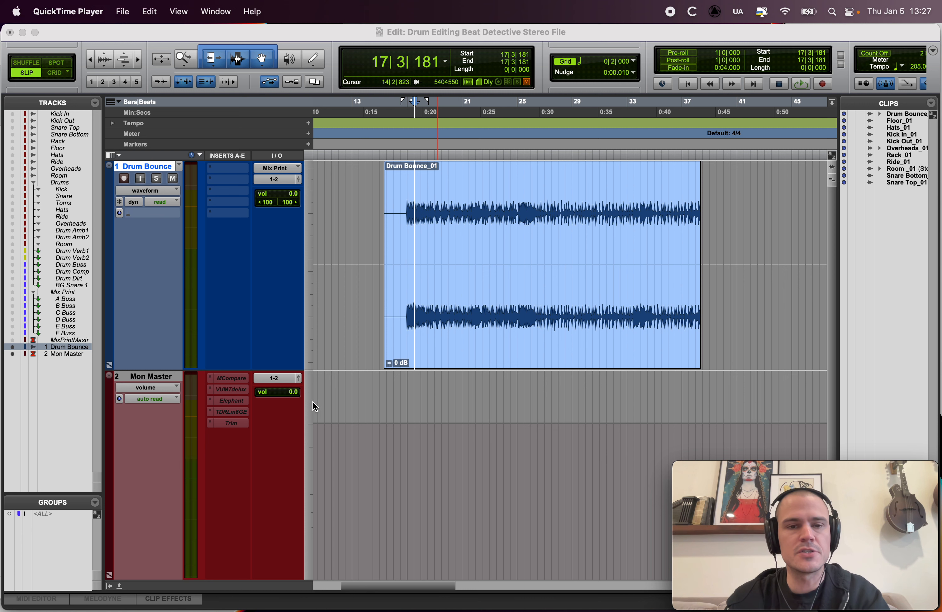
Step: Hide the Mon Master track and enlarge the Drum Bounce track to fill the edit area's height
{"action": "left_click", "coordinate": [309, 354]}
{"action": "left_click", "coordinate": [158, 380]}
{"action": "left_click", "coordinate": [146, 375]}
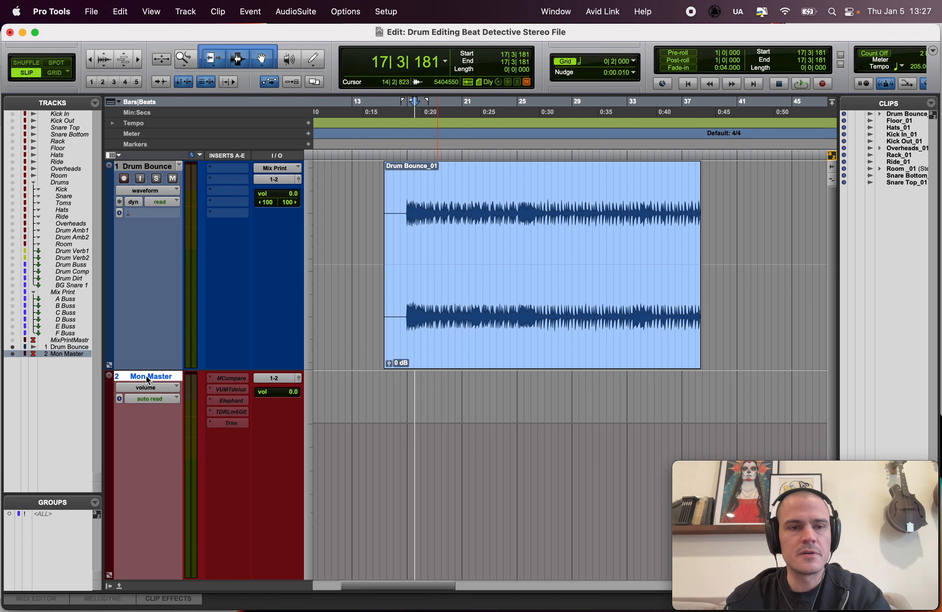
{"action": "right_click", "coordinate": [146, 375]}
{"action": "left_click", "coordinate": [166, 380]}
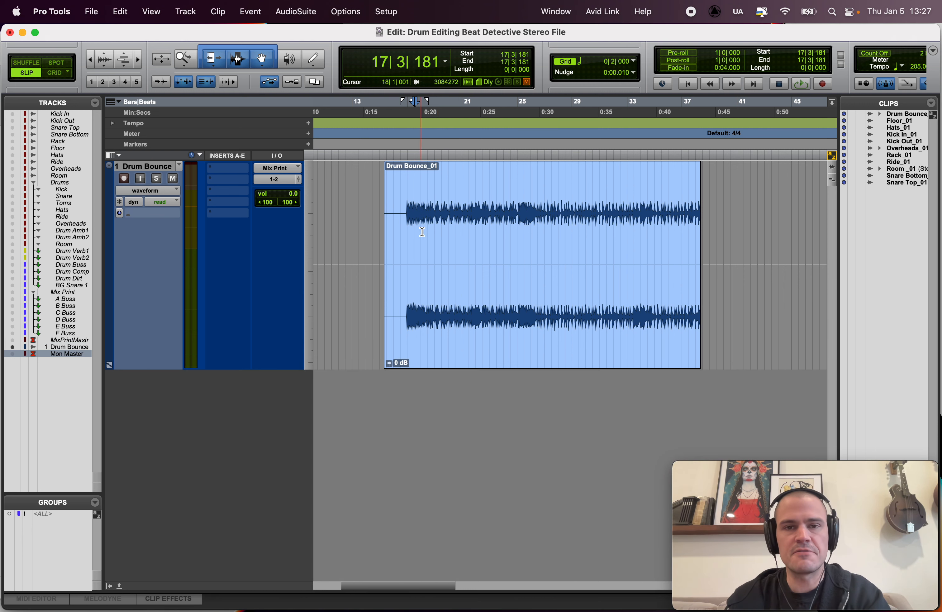
{"action": "left_click", "coordinate": [424, 209]}
{"action": "key", "text": "ctrl+Up"}
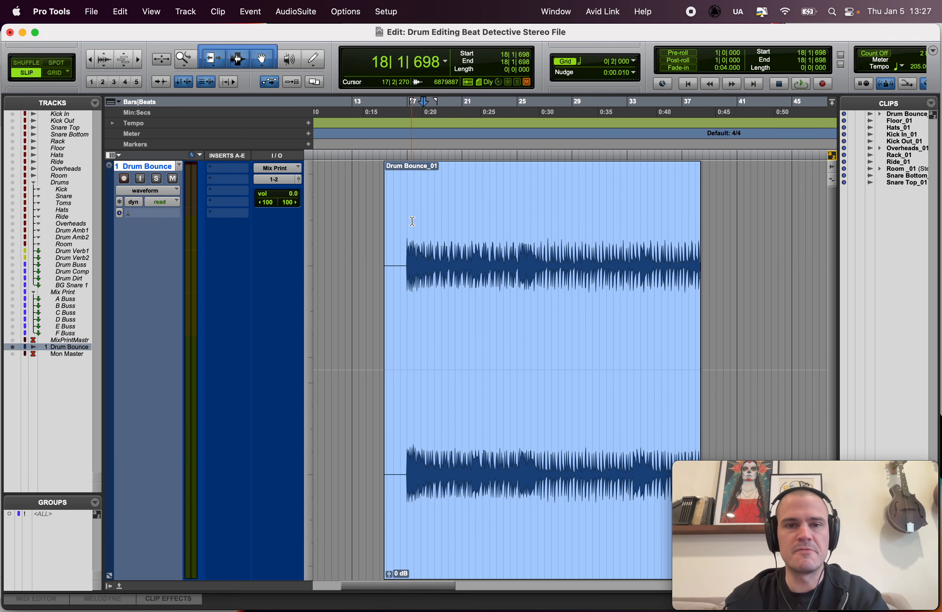
Step: Play back the Drum Bounce clip from just before the drums start, around bar 16
{"action": "left_click", "coordinate": [409, 218]}
{"action": "key", "text": "super+bracketright"}
{"action": "key", "text": "super+bracketright"}
{"action": "left_click", "coordinate": [542, 232]}
{"action": "key", "text": "super+bracketleft"}
{"action": "key", "text": "super+bracketleft"}
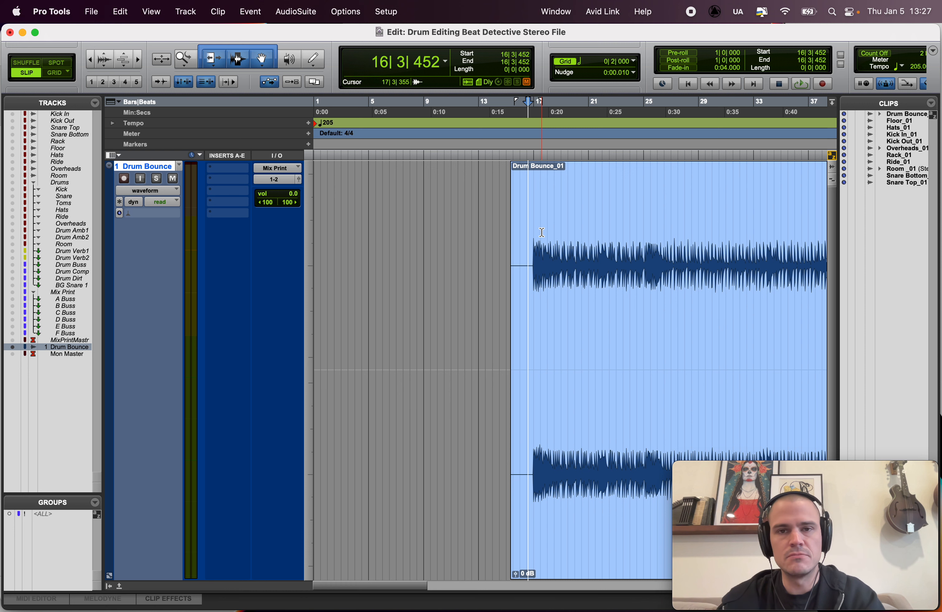
{"action": "key", "text": "super+bracketleft"}
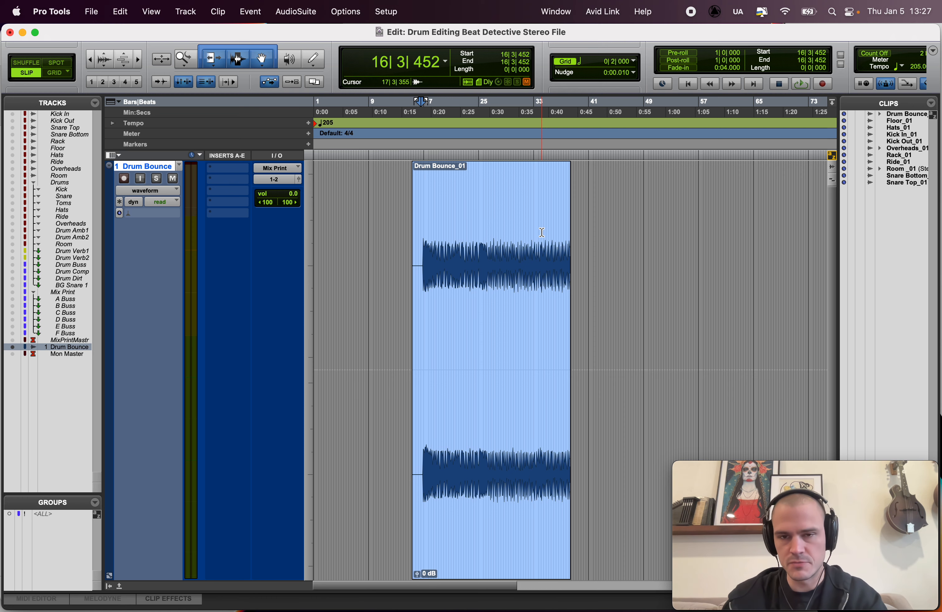
{"action": "key", "text": "super+bracketright"}
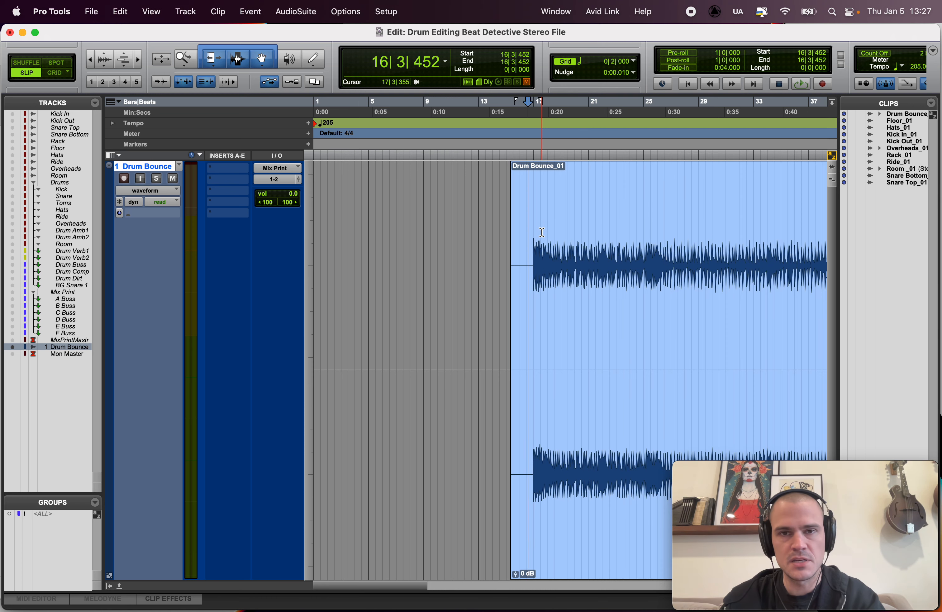
{"action": "key", "text": "space"}
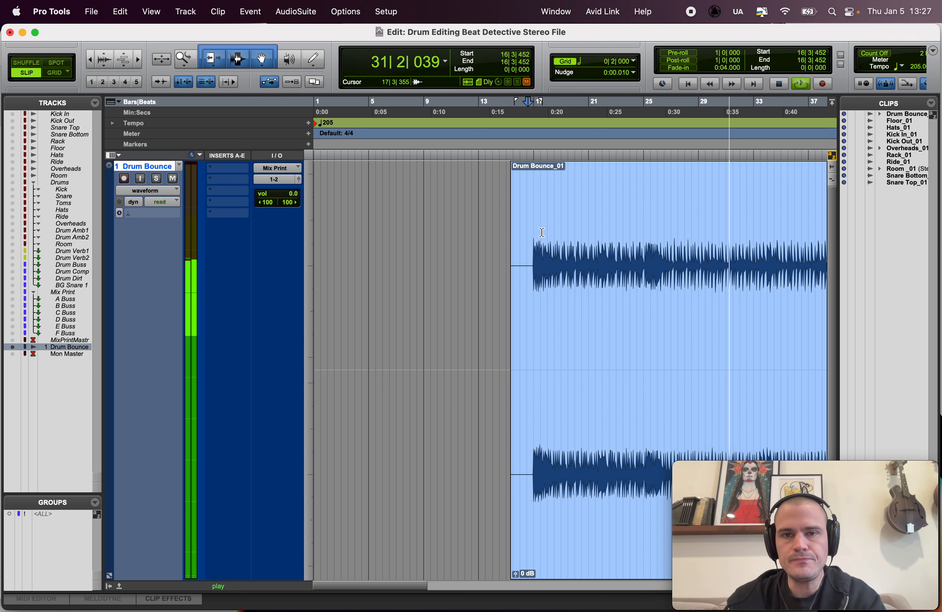
{"action": "key", "text": "space"}
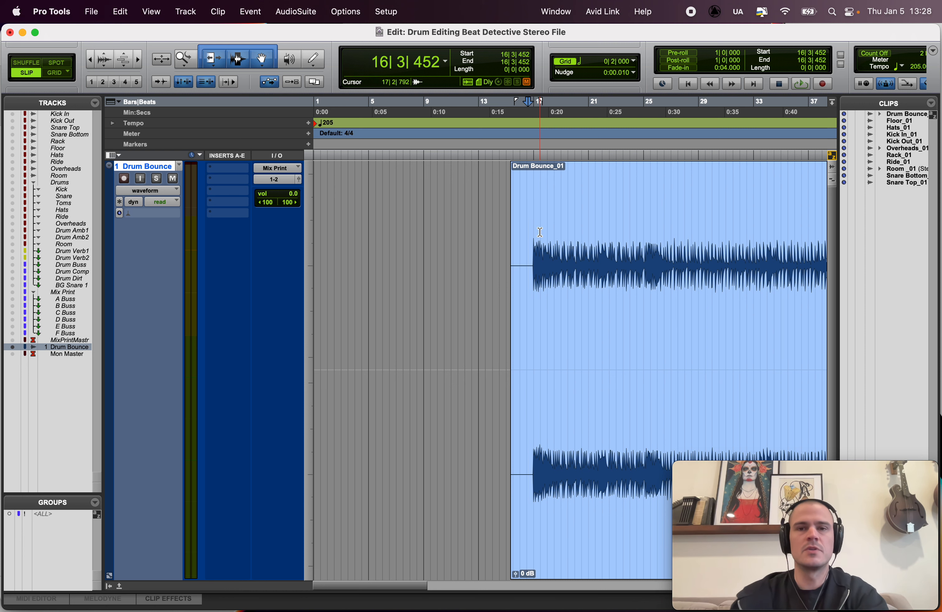
Step: Open Beat Detective and set it to Clip Separation with Normal detection and Low Emphasis analysis
{"action": "key", "text": "super+bracketright"}
{"action": "key", "text": "super+bracketright"}
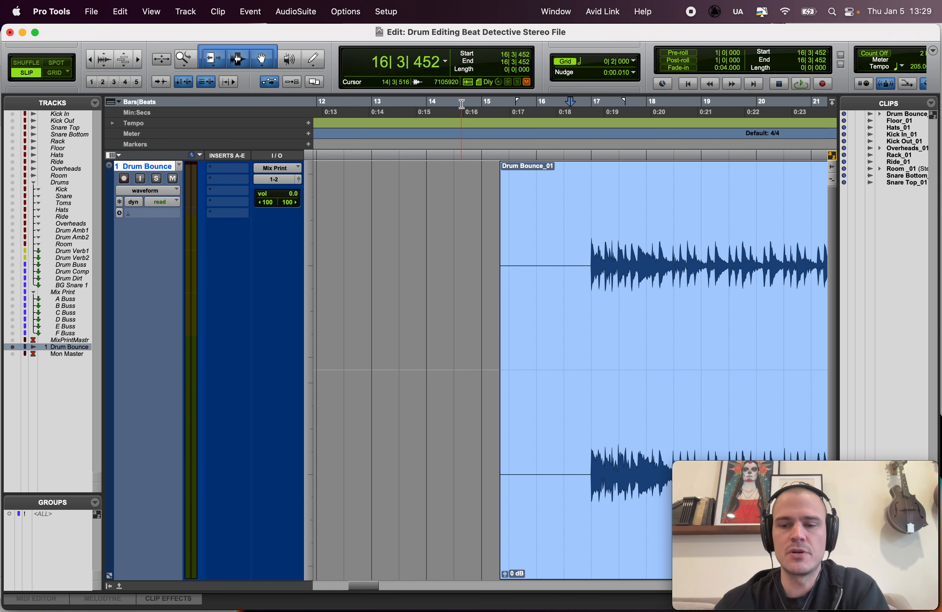
{"action": "left_click", "coordinate": [259, 11]}
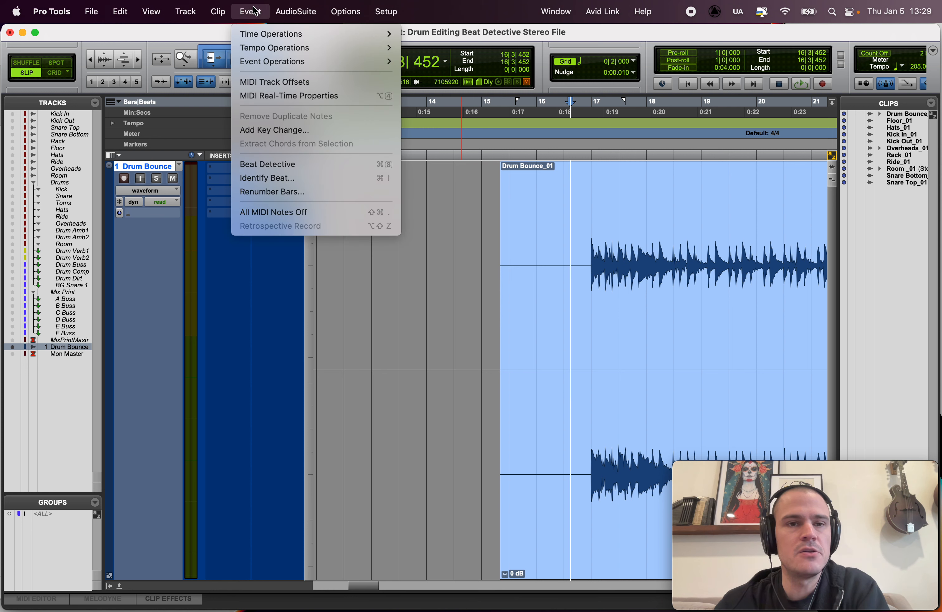
{"action": "left_click", "coordinate": [255, 171]}
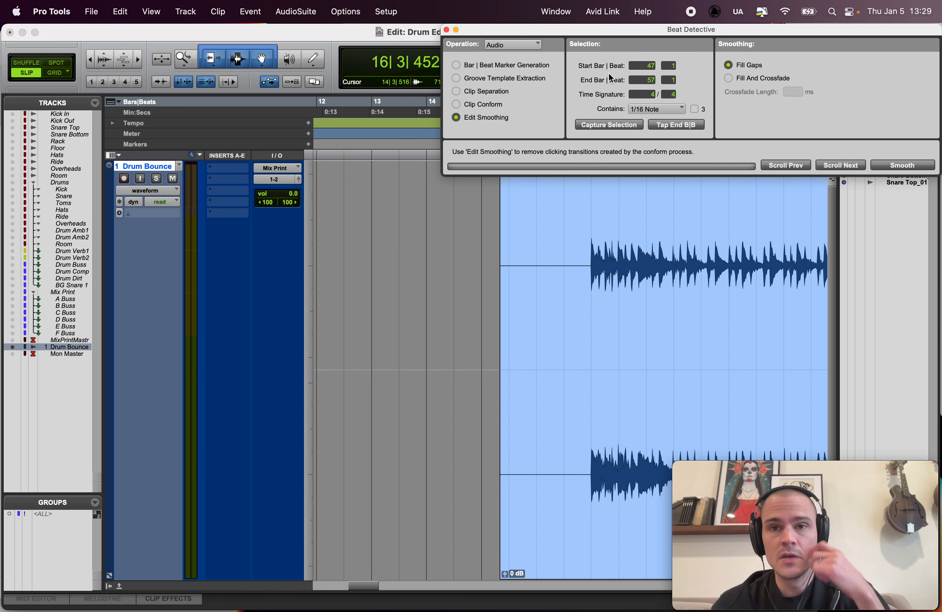
{"action": "left_click", "coordinate": [494, 89]}
{"action": "left_click", "coordinate": [794, 45]}
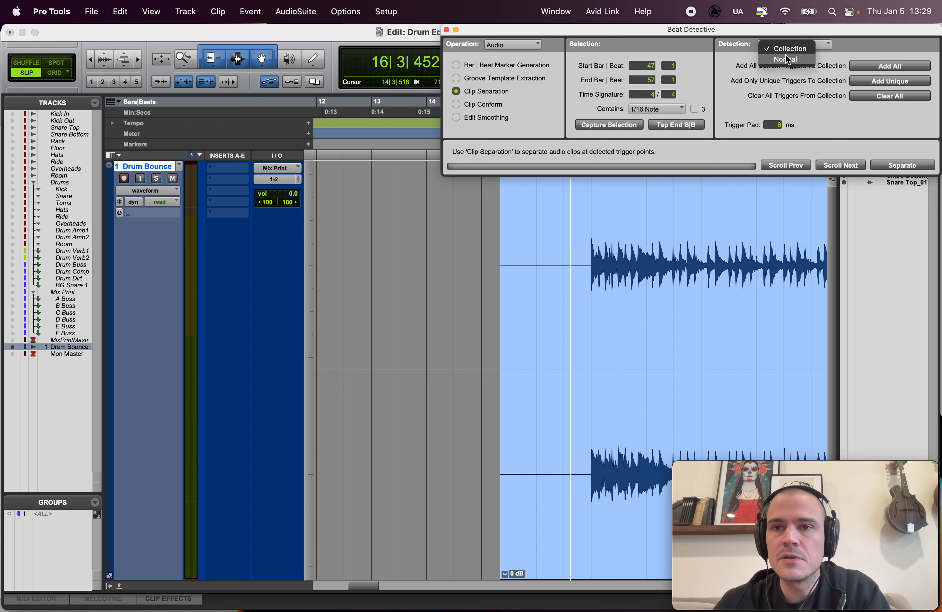
{"action": "left_click", "coordinate": [785, 54]}
{"action": "left_click_drag", "start_coordinate": [814, 31], "coordinate": [798, 31]}
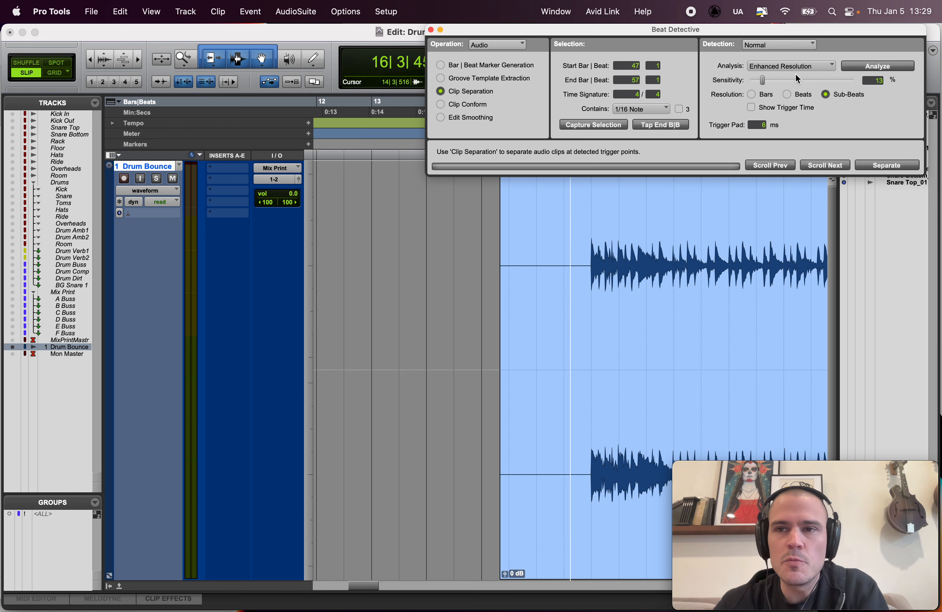
{"action": "left_click", "coordinate": [790, 66]}
{"action": "left_click", "coordinate": [788, 57]}
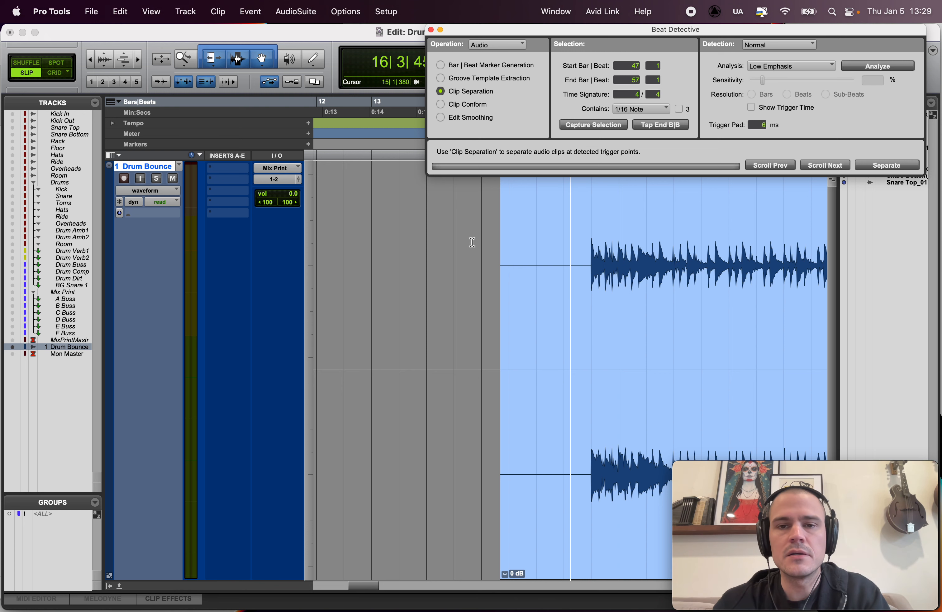
Step: Examine the session's tempo ruler and how the start of the drum clip sits against the bar grid
{"action": "scroll", "coordinate": [472, 242], "scroll_direction": "right", "scroll_amount": 5}
{"action": "key", "text": "r"}
{"action": "scroll", "coordinate": [473, 242], "scroll_direction": "right", "scroll_amount": 2}
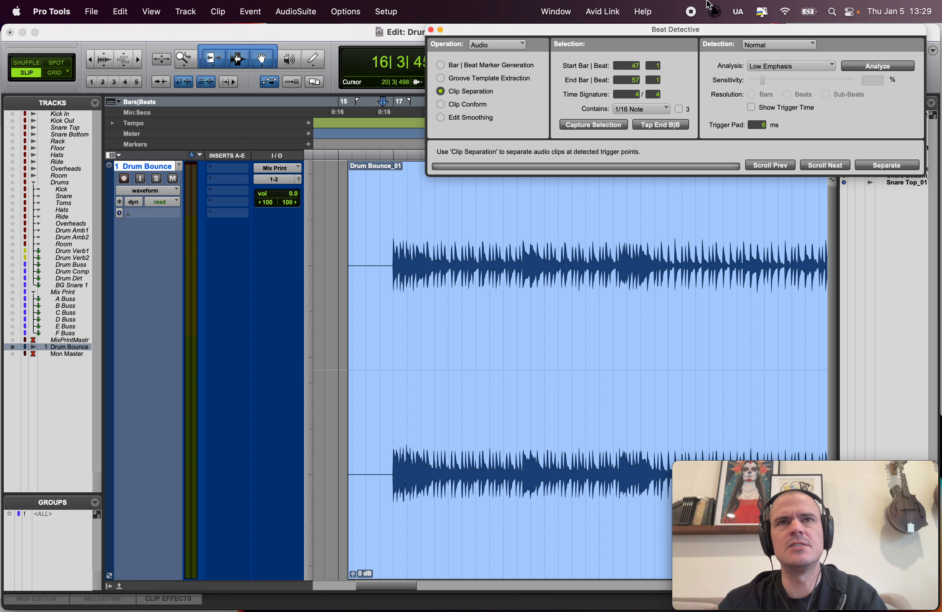
{"action": "mouse_move", "coordinate": [701, 29]}
{"action": "left_mouse_down"}
{"action": "mouse_move", "coordinate": [718, 28]}
{"action": "mouse_move", "coordinate": [703, 28]}
{"action": "left_mouse_up"}
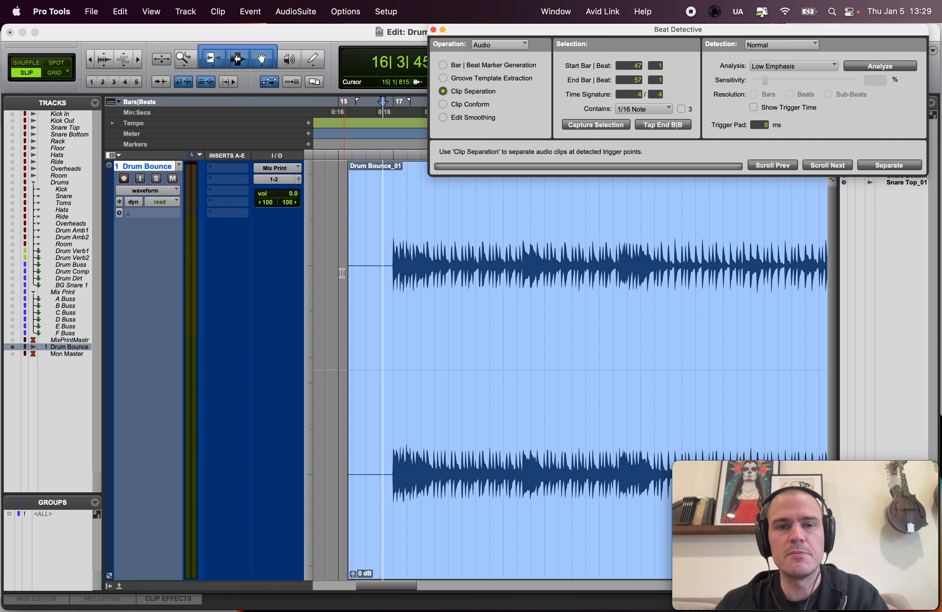
{"action": "scroll", "coordinate": [371, 238], "scroll_direction": "left", "scroll_amount": 2}
{"action": "key", "text": "r"}
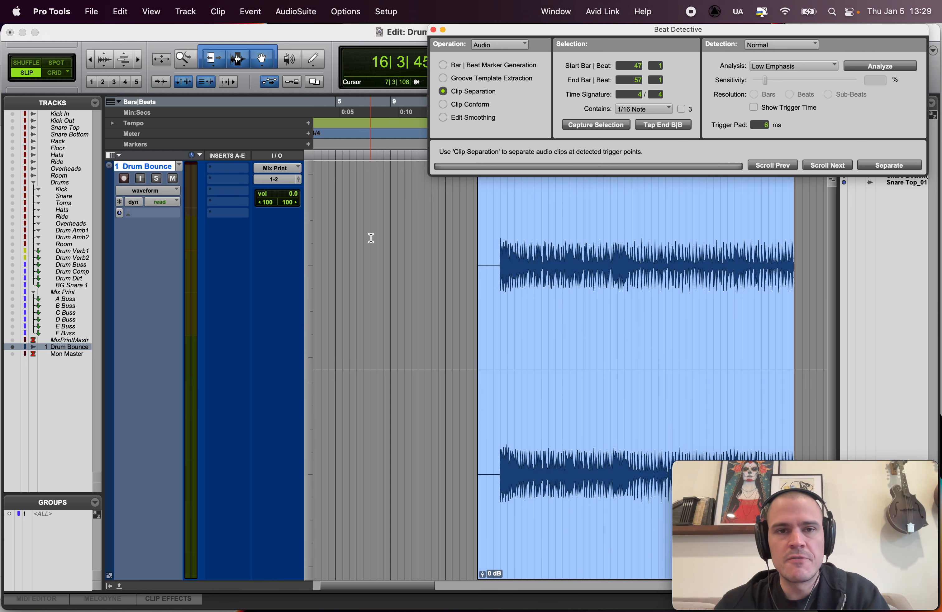
{"action": "scroll", "coordinate": [371, 238], "scroll_direction": "left", "scroll_amount": 2}
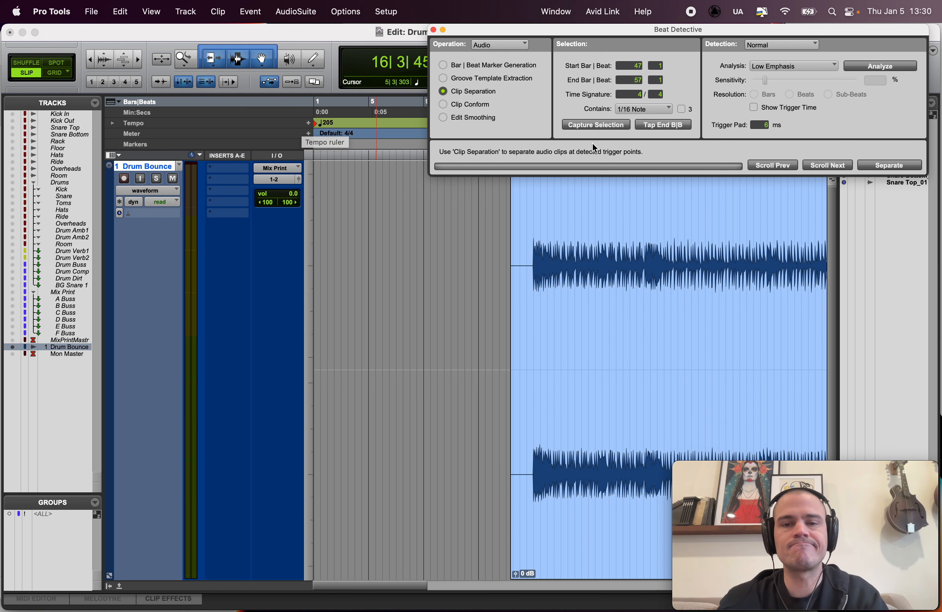
{"action": "scroll", "coordinate": [525, 233], "scroll_direction": "up", "scroll_amount": 6}
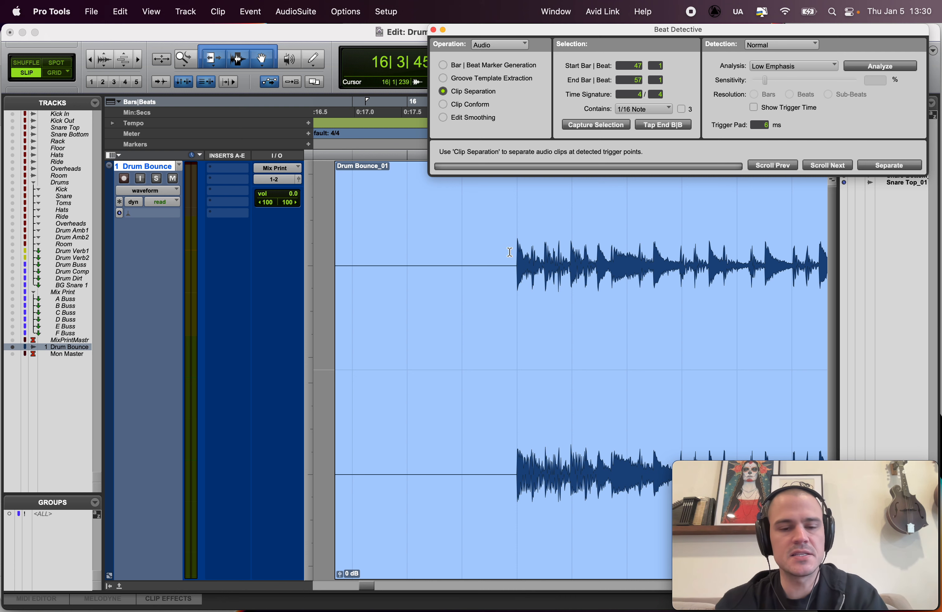
{"action": "scroll", "coordinate": [510, 252], "scroll_direction": "right", "scroll_amount": 2}
{"action": "key", "text": "r"}
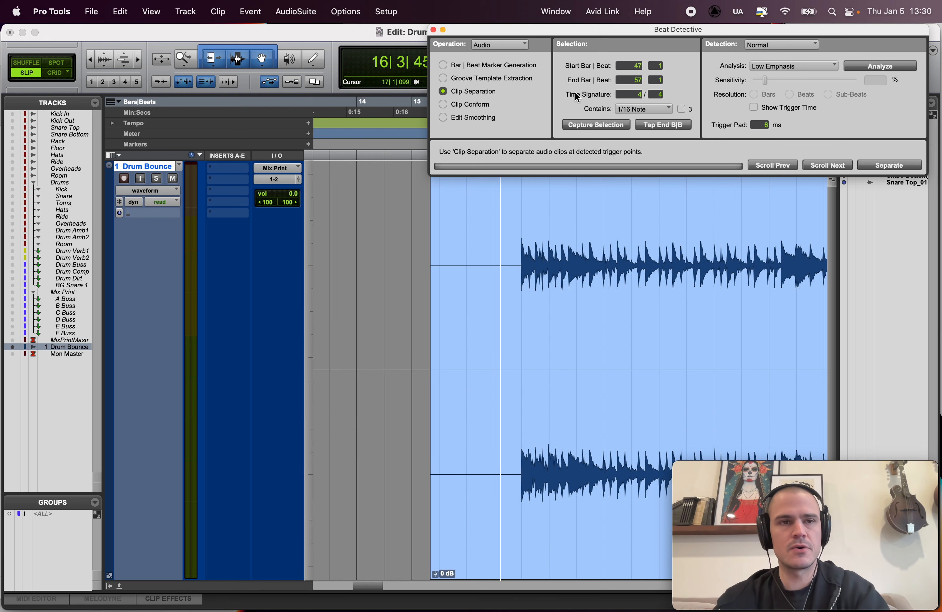
Step: Switch to Grid mode and capture the whole Drum Bounce clip as the Beat Detective selection
{"action": "key", "text": "F4"}
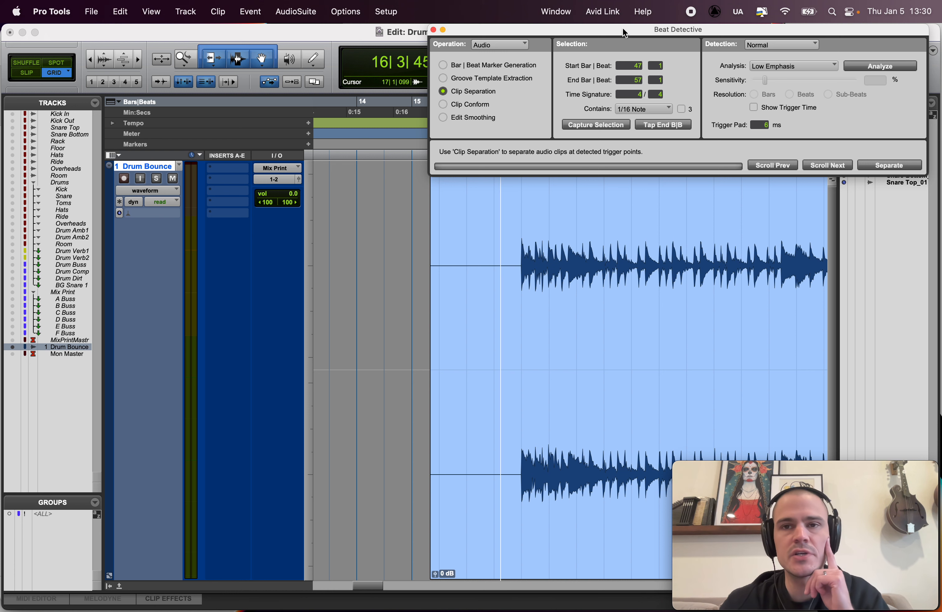
{"action": "left_click_drag", "start_coordinate": [623, 29], "coordinate": [733, 31]}
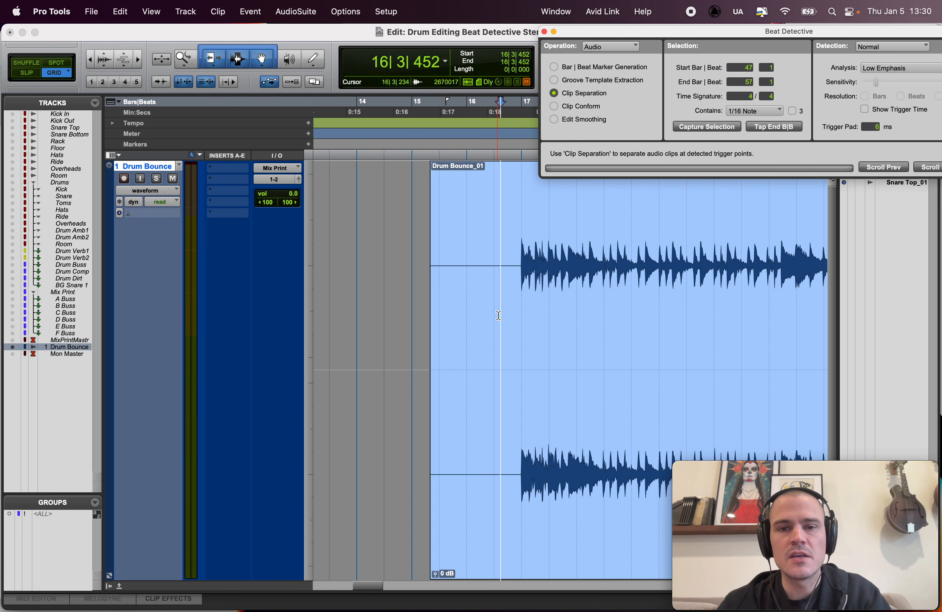
{"action": "double_click", "coordinate": [493, 350]}
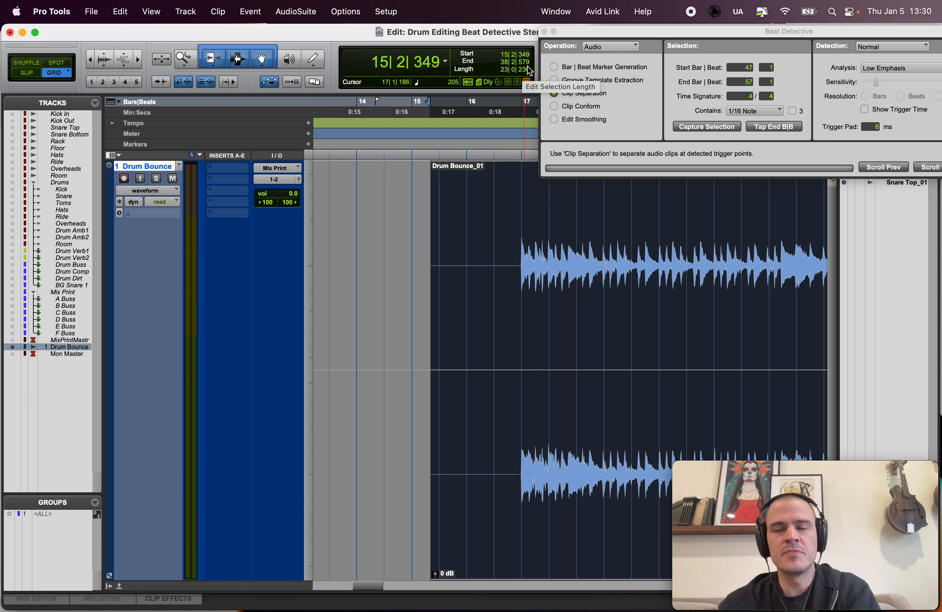
{"action": "left_click_drag", "start_coordinate": [705, 26], "coordinate": [636, 25]}
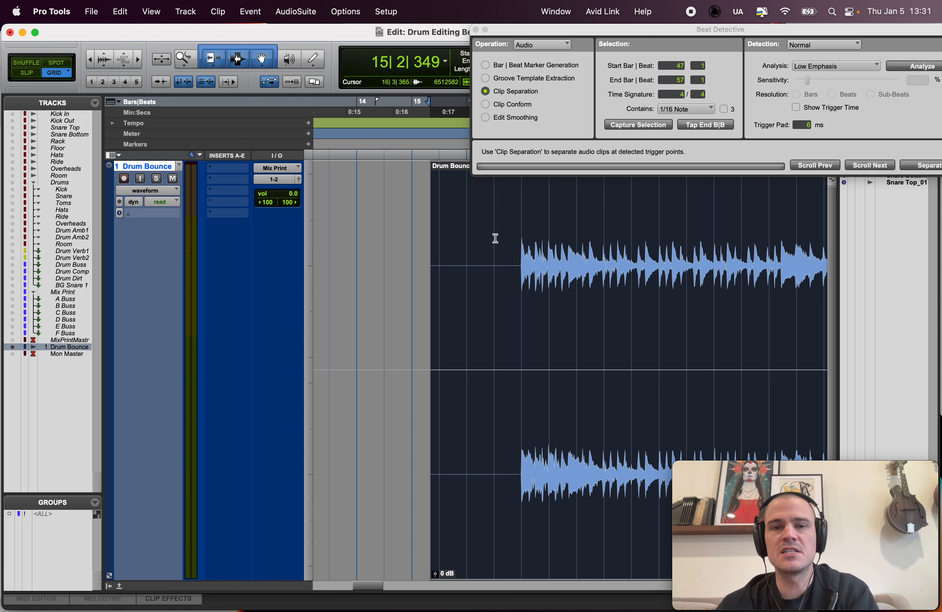
{"action": "left_click", "coordinate": [629, 121]}
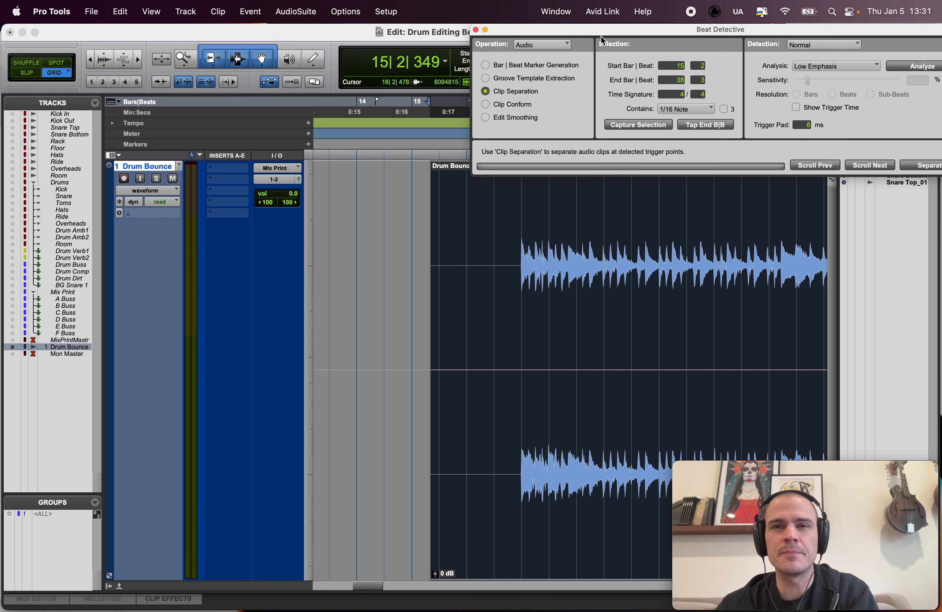
{"action": "left_click_drag", "start_coordinate": [601, 36], "coordinate": [669, 28]}
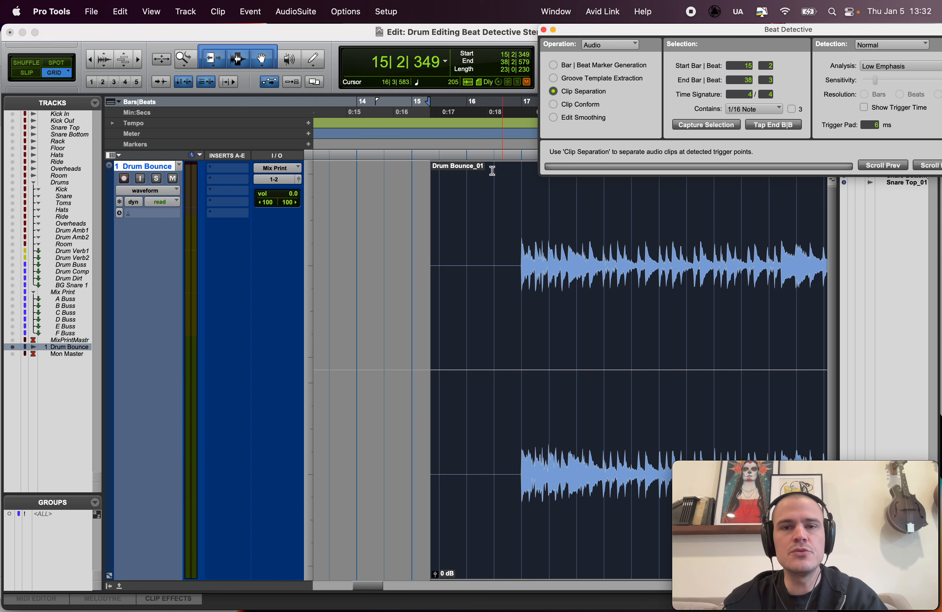
Step: In absolute Grid mode, delete the part of the Drum Bounce clip that lies before bar 16
{"action": "key", "text": "F4"}
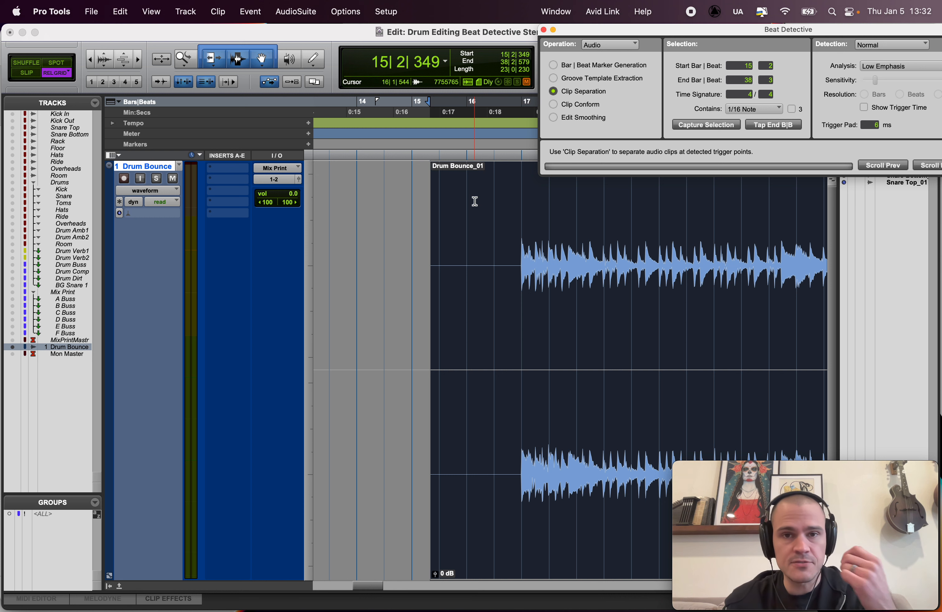
{"action": "key", "text": "F4"}
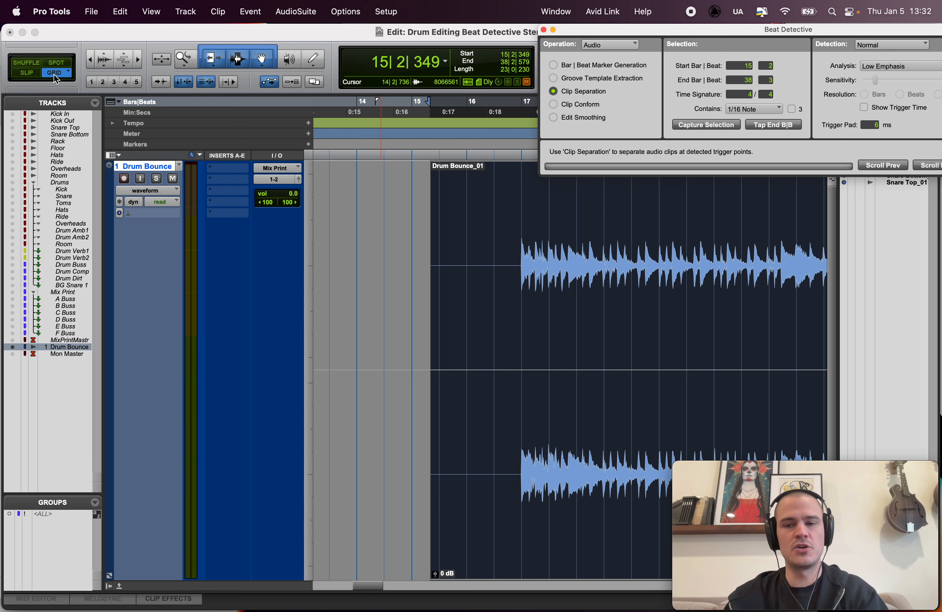
{"action": "left_click", "coordinate": [466, 181]}
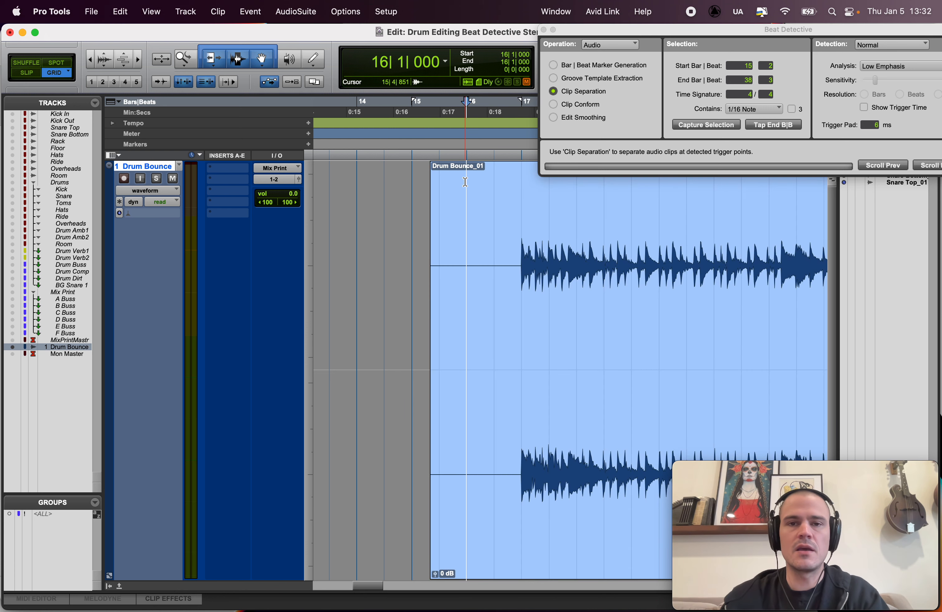
{"action": "left_click_drag", "start_coordinate": [454, 197], "coordinate": [414, 200]}
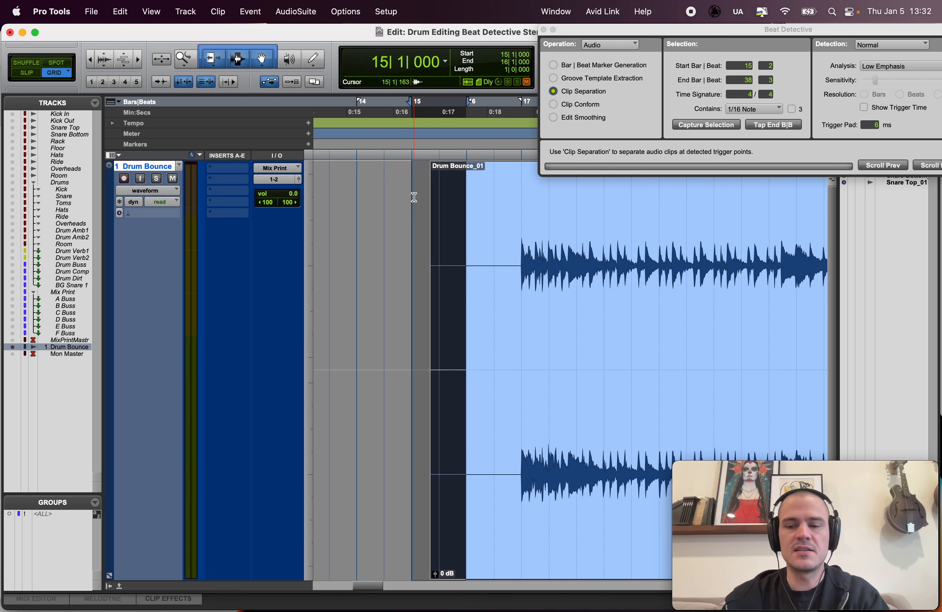
{"action": "key", "text": "Delete"}
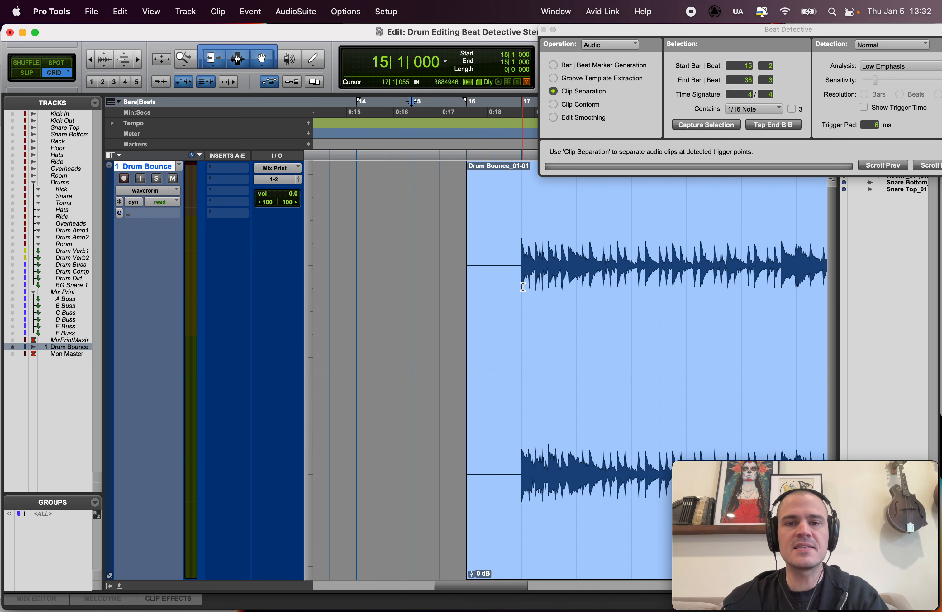
Step: Delete the end of the drum clip after bar 38 and select the whole remaining clip
{"action": "scroll", "coordinate": [523, 287], "scroll_direction": "right", "scroll_amount": 15}
{"action": "scroll", "coordinate": [523, 287], "scroll_direction": "left", "scroll_amount": 2}
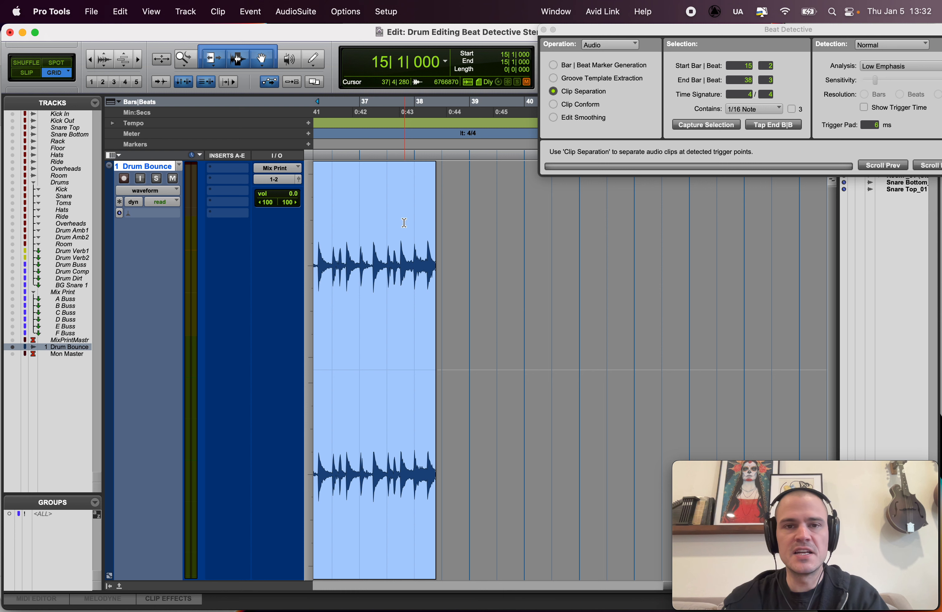
{"action": "left_click_drag", "start_coordinate": [431, 275], "coordinate": [418, 273]}
{"action": "left_click", "coordinate": [408, 274]}
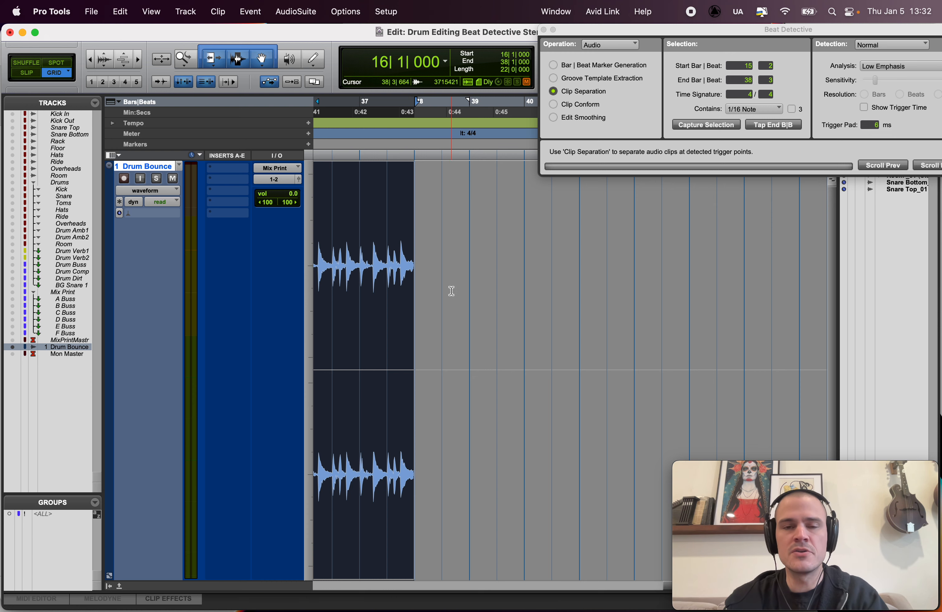
{"action": "left_click", "coordinate": [420, 314]}
{"action": "key", "text": "r"}
{"action": "key", "text": "r"}
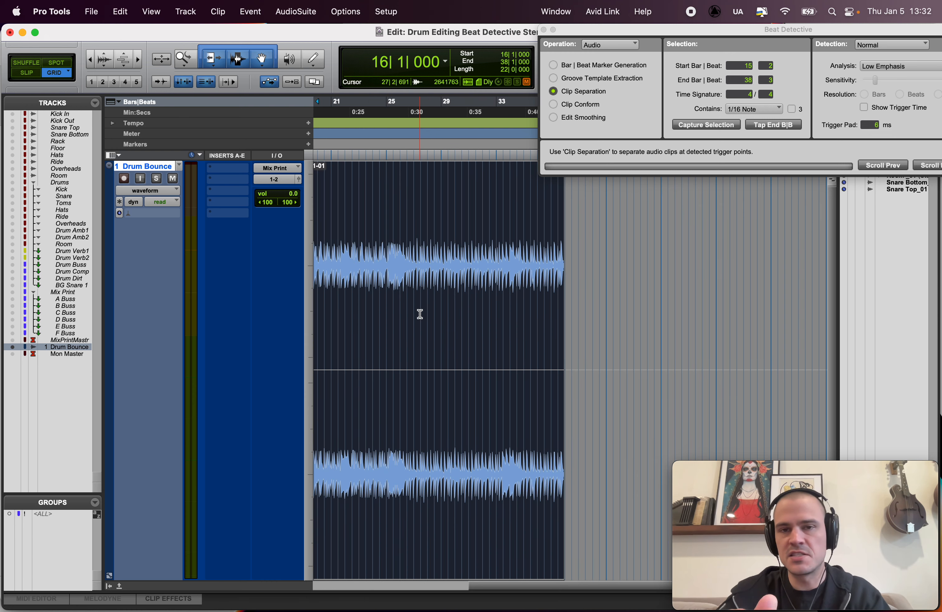
{"action": "key", "text": "r"}
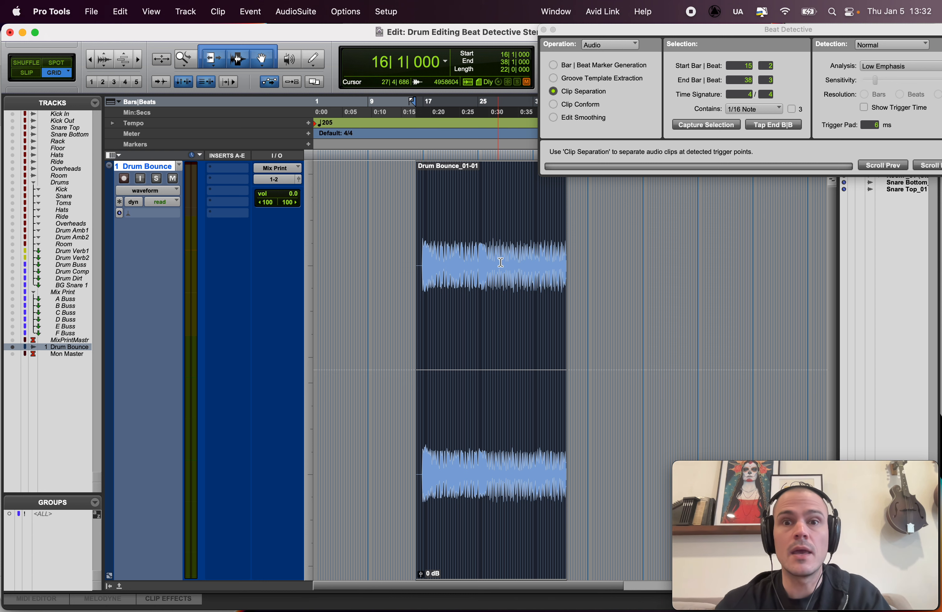
Step: Select the whole Drum Bounce clip and capture it as the Beat Detective selection from 16|1 to 38|1
{"action": "left_click", "coordinate": [485, 206]}
{"action": "key", "text": "t"}
{"action": "left_click", "coordinate": [566, 312]}
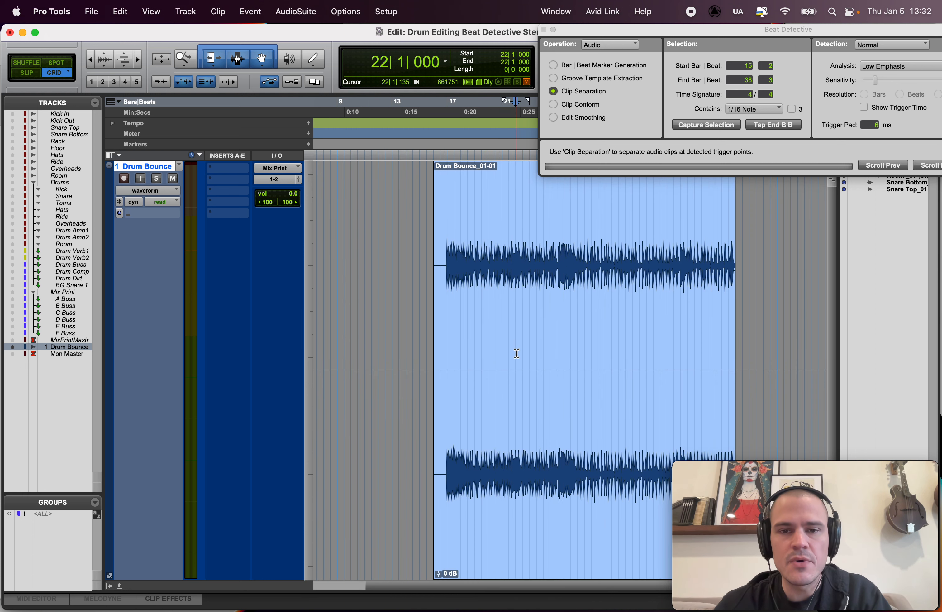
{"action": "double_click", "coordinate": [519, 313]}
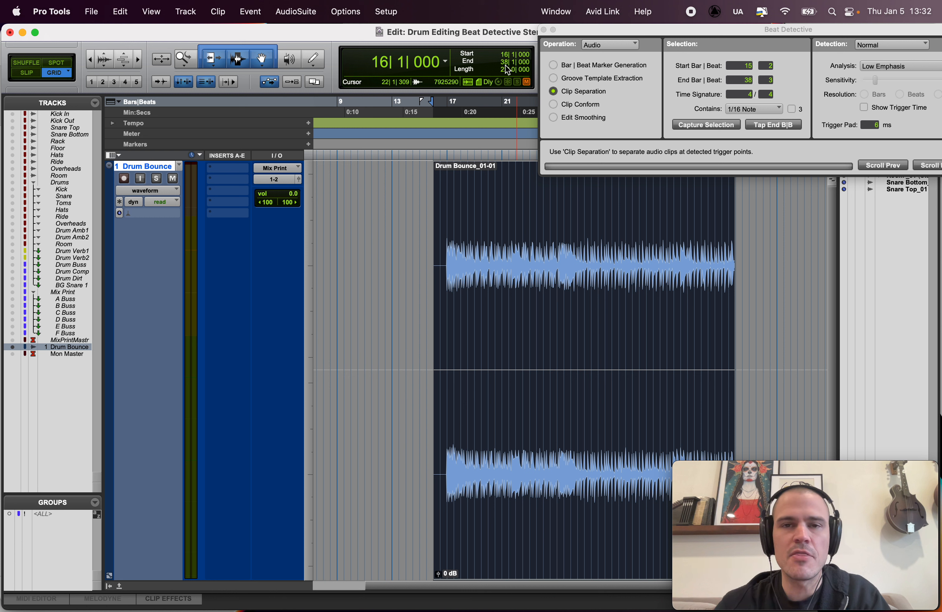
{"action": "left_click", "coordinate": [703, 125]}
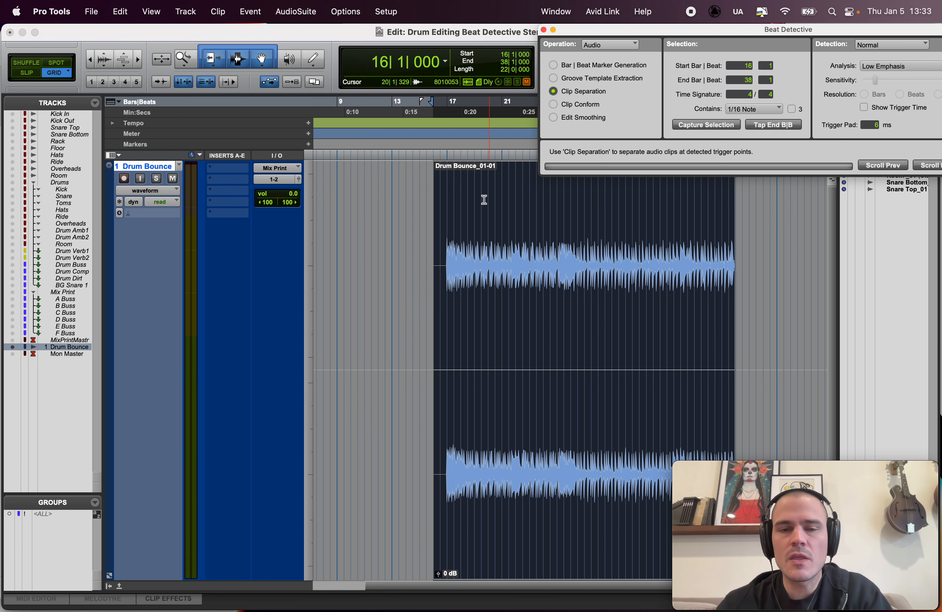
Step: Place the edit cursor at bar 17, where the drums begin, and check the note values offered for the selection's contents
{"action": "left_click", "coordinate": [466, 208]}
{"action": "key", "text": "t"}
{"action": "key", "text": "t"}
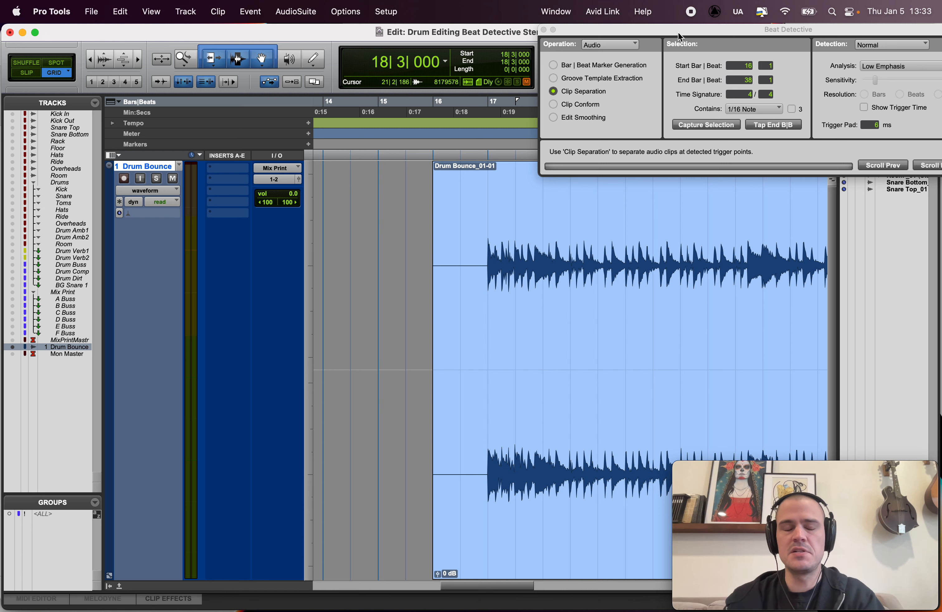
{"action": "left_click_drag", "start_coordinate": [679, 34], "coordinate": [673, 35]}
{"action": "left_click", "coordinate": [491, 226]}
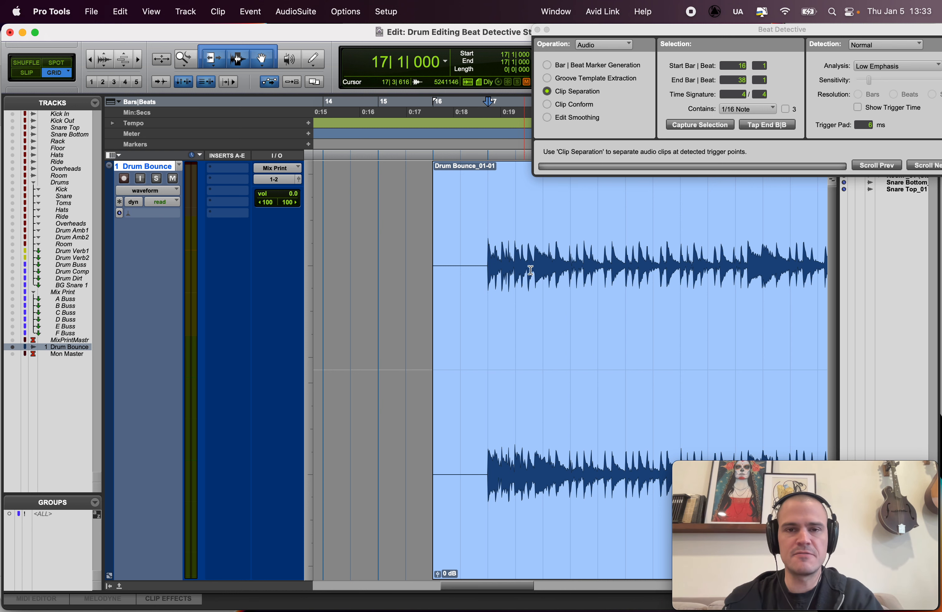
{"action": "scroll", "coordinate": [496, 283], "scroll_direction": "right", "scroll_amount": 2}
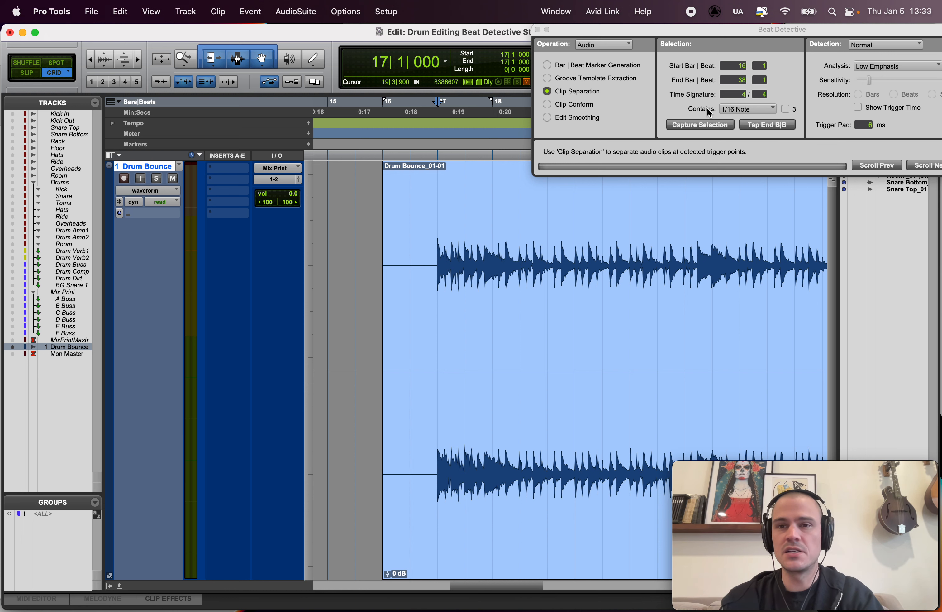
{"action": "left_click", "coordinate": [725, 109]}
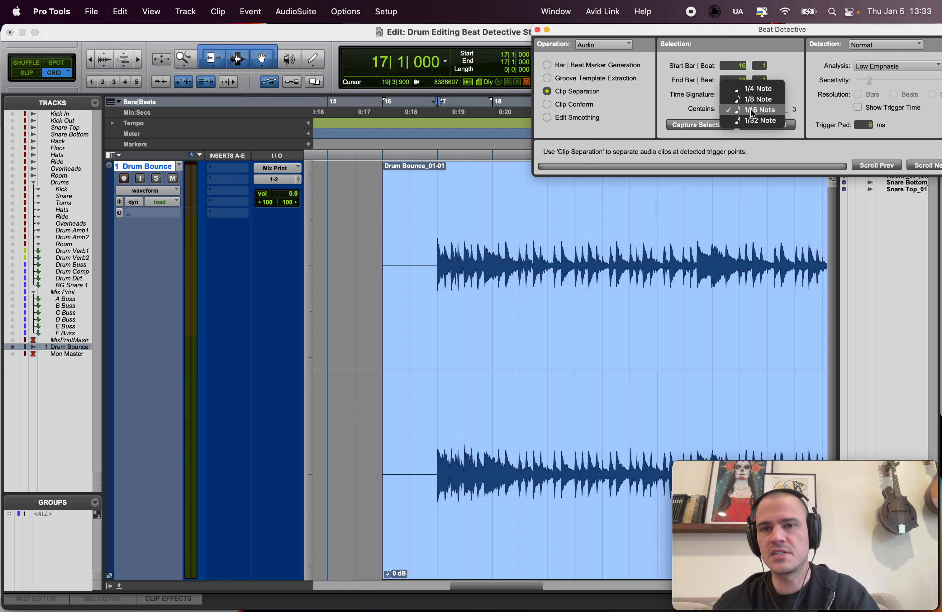
{"action": "left_click", "coordinate": [676, 186]}
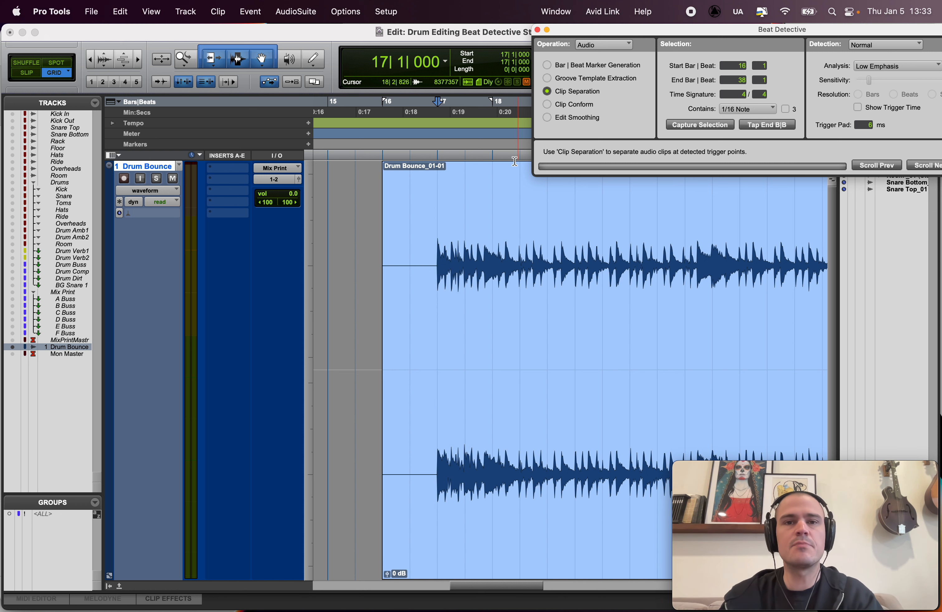
Step: Move the Beat Detective window clear of the grid settings and set the grid value to a quarter note, 0|1|000
{"action": "left_click_drag", "start_coordinate": [608, 35], "coordinate": [590, 98]}
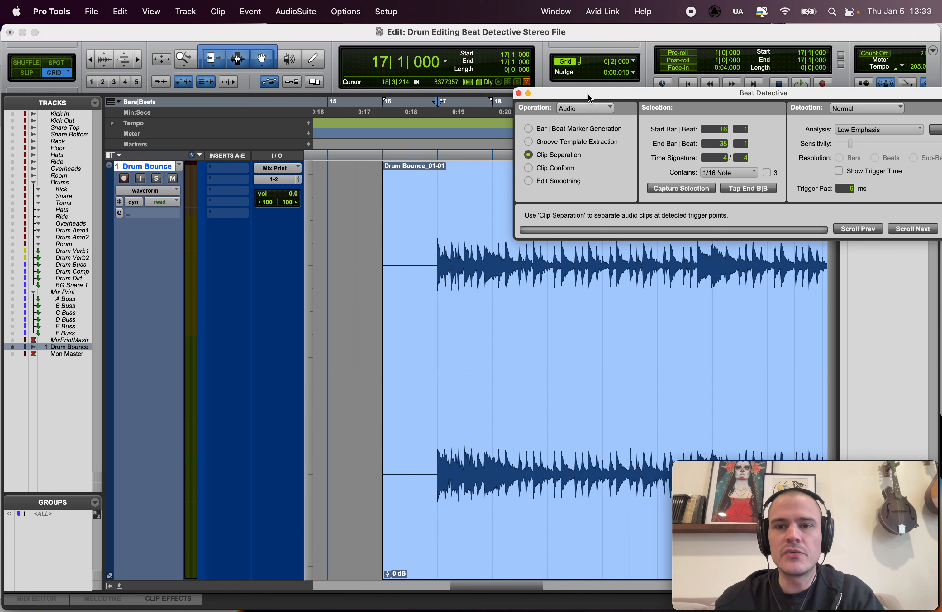
{"action": "key", "text": "ctrl+alt+KP_Add"}
{"action": "key", "text": "ctrl+alt+KP_Subtract"}
{"action": "key", "text": "ctrl+alt+KP_Subtract"}
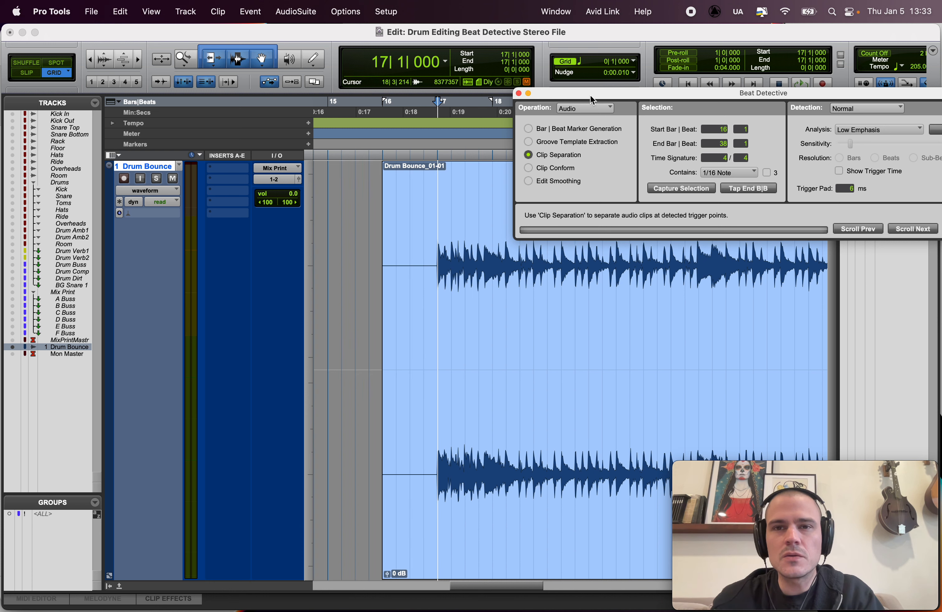
Step: Play the drum clip twice from bar 17 to listen for the smallest note value in the performance
{"action": "key", "text": "space"}
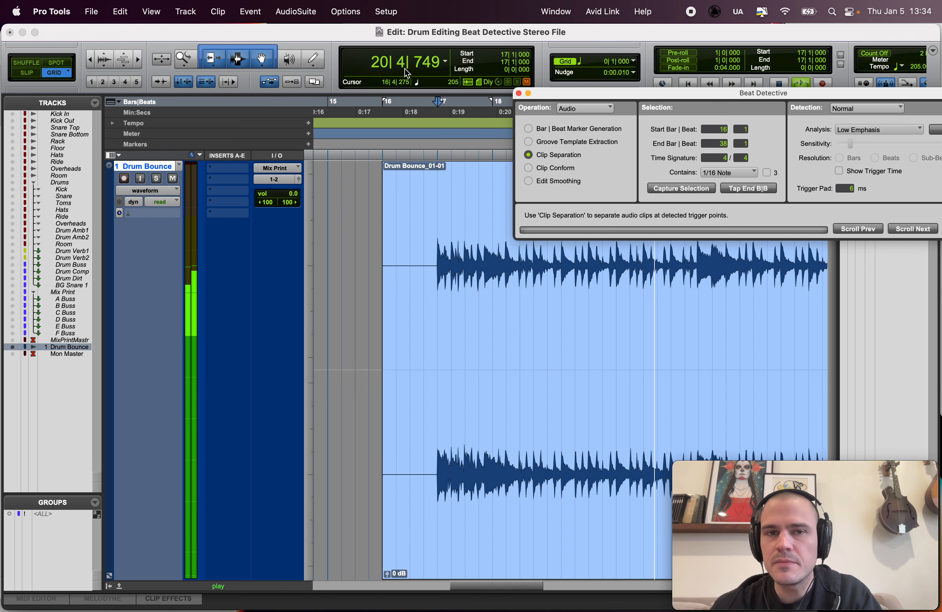
{"action": "key", "text": "space"}
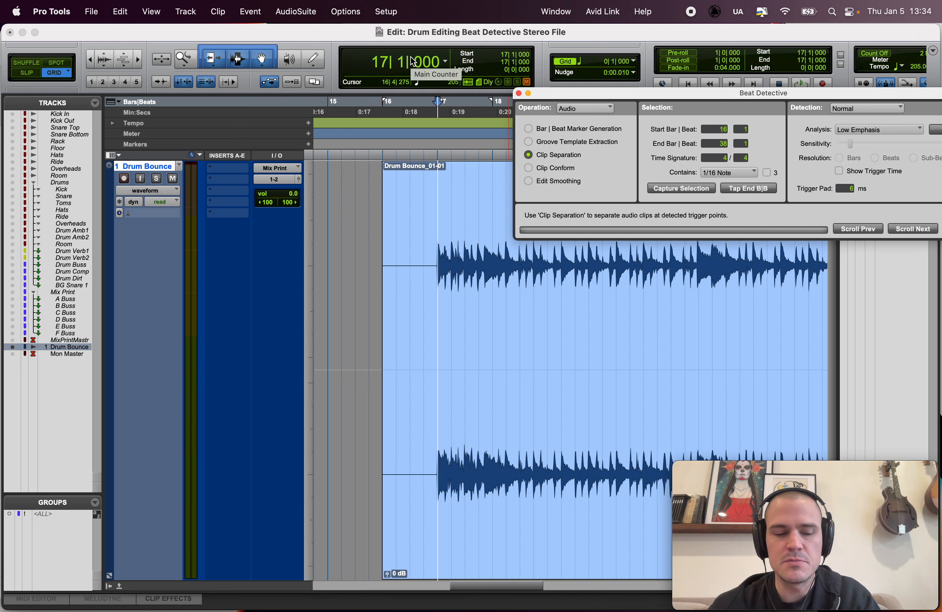
{"action": "key", "text": "space"}
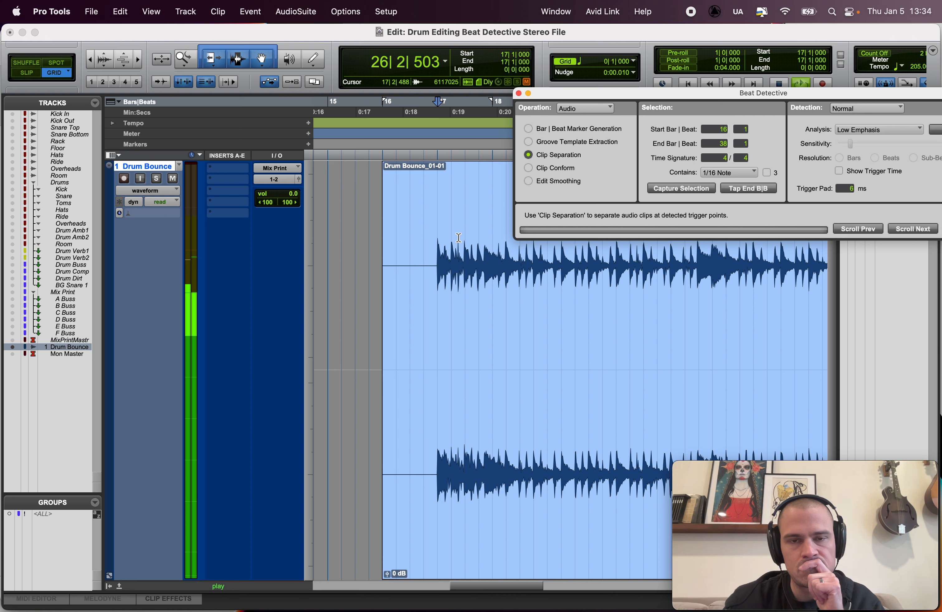
{"action": "key", "text": "space"}
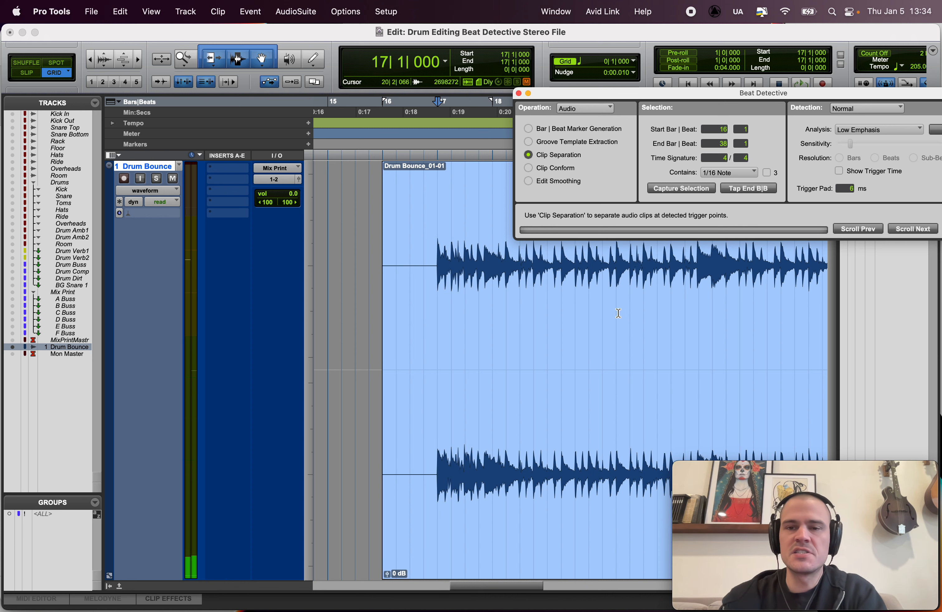
Step: Select the drum passage from 25|2|000 to 26|2|000 and set the Beat Detective contents value to 1/8 Note
{"action": "scroll", "coordinate": [619, 313], "scroll_direction": "right", "scroll_amount": 5}
{"action": "scroll", "coordinate": [619, 313], "scroll_direction": "right", "scroll_amount": 2}
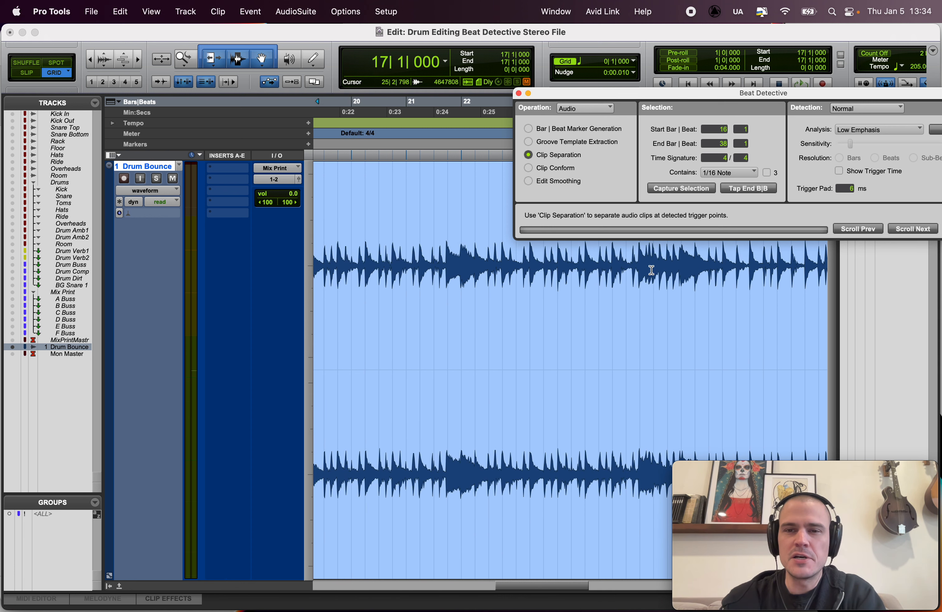
{"action": "left_click", "coordinate": [639, 269]}
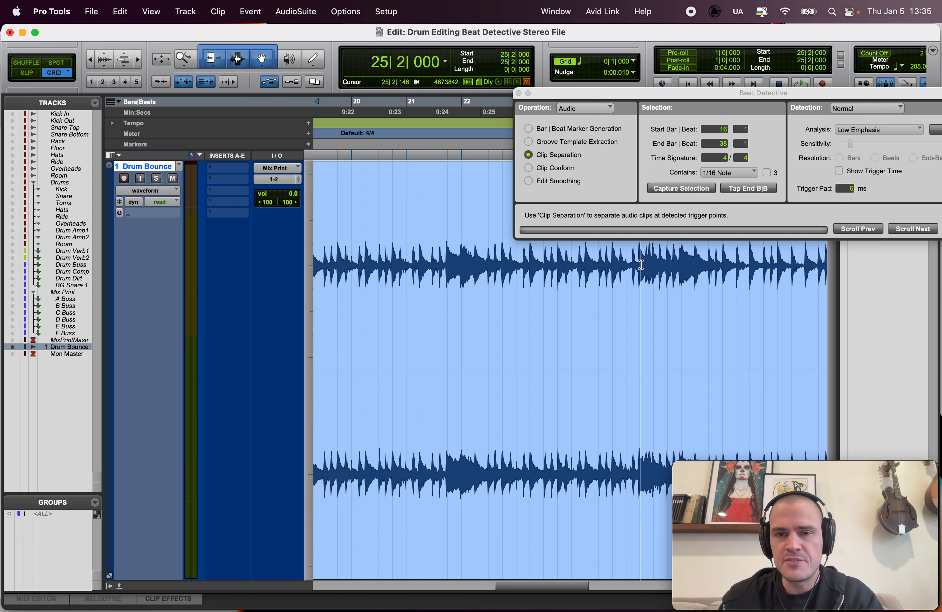
{"action": "left_click_drag", "start_coordinate": [641, 265], "coordinate": [696, 270]}
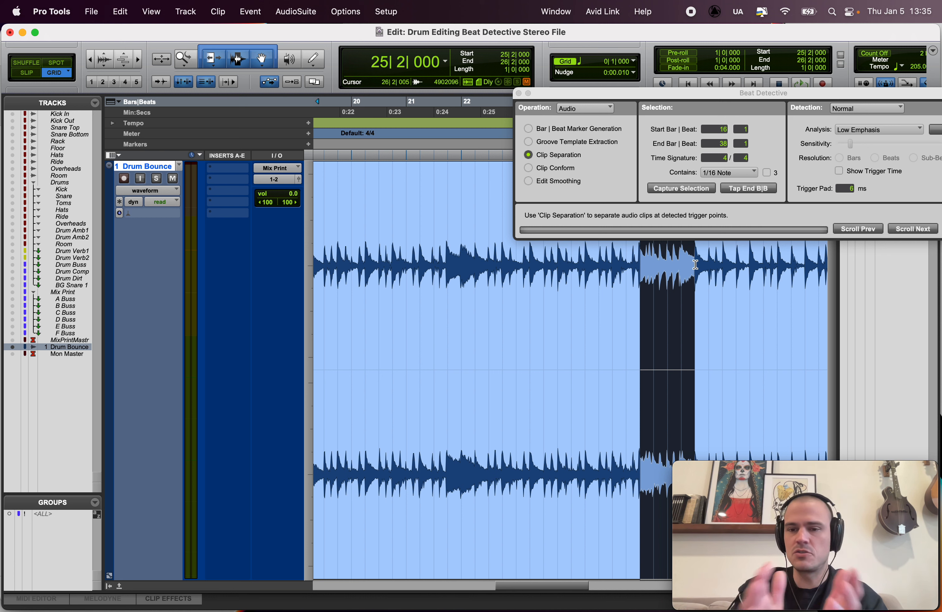
{"action": "left_click", "coordinate": [729, 173]}
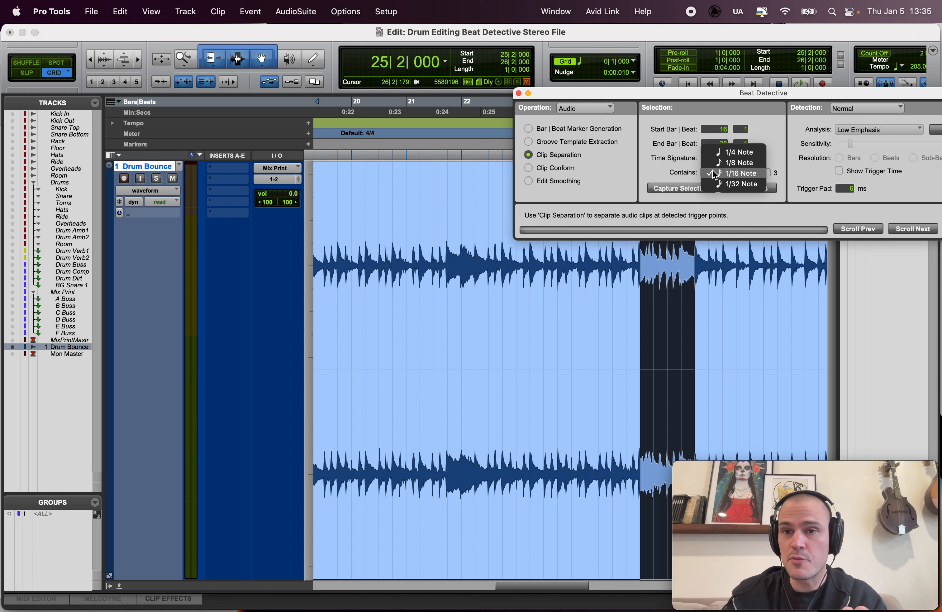
{"action": "left_click", "coordinate": [723, 159]}
Step: Highlight the drum passage from 25|1|000 to 26|3|000 with the contents value kept at 1/8 Note
{"action": "left_click", "coordinate": [622, 265]}
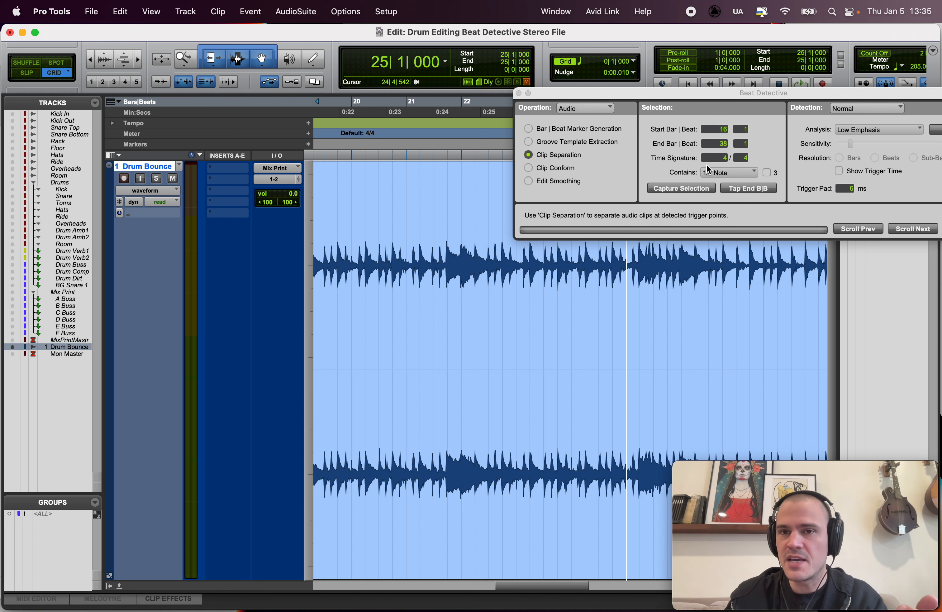
{"action": "left_click", "coordinate": [714, 173]}
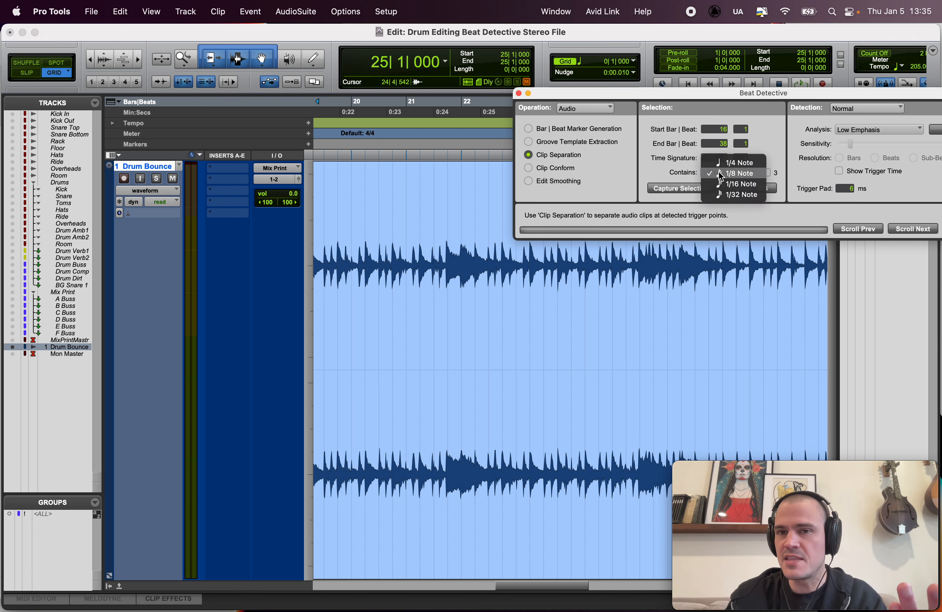
{"action": "left_click", "coordinate": [714, 175]}
{"action": "left_click_drag", "start_coordinate": [627, 256], "coordinate": [707, 257]}
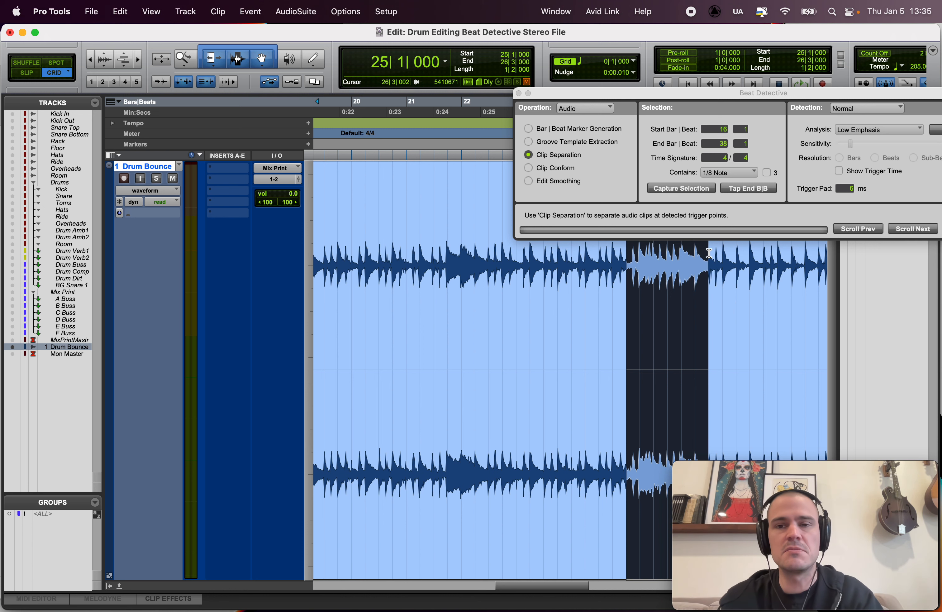
Step: Compare the passage from 25|1|000 to 26|4|000 with the one from bar 17 to bar 25 by selecting each in turn
{"action": "key", "text": "r"}
{"action": "left_click_drag", "start_coordinate": [373, 247], "coordinate": [607, 246]}
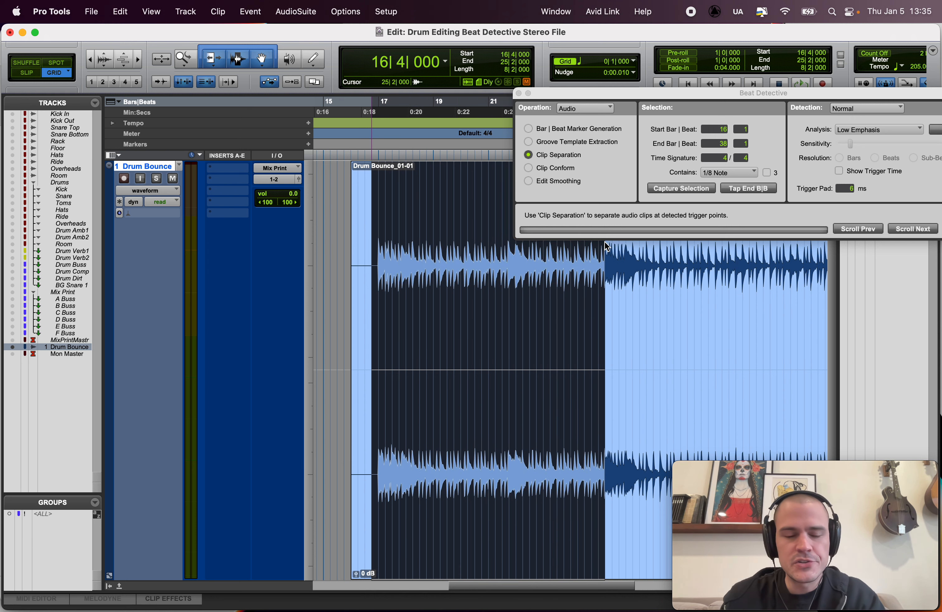
{"action": "left_click_drag", "start_coordinate": [378, 229], "coordinate": [613, 250]}
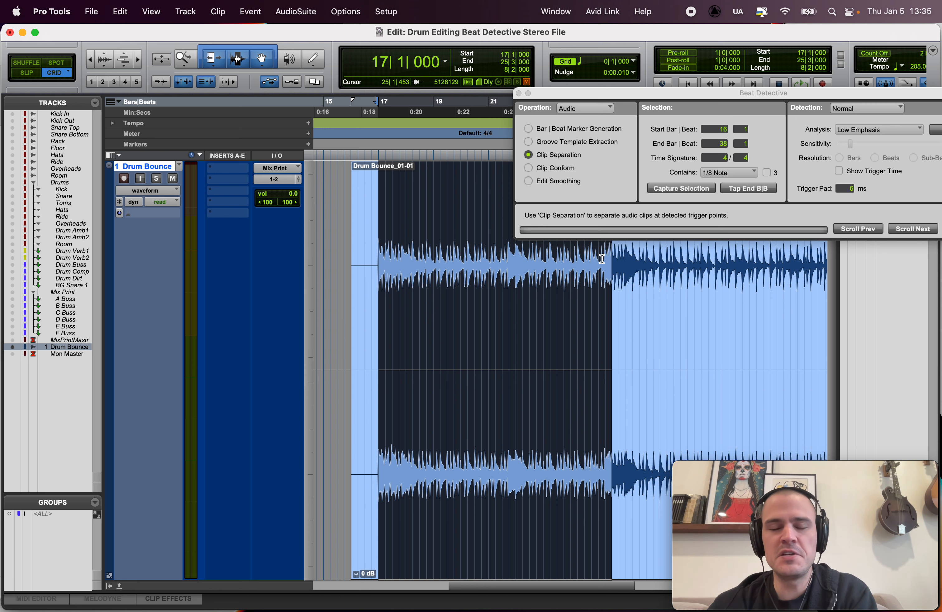
{"action": "left_click_drag", "start_coordinate": [602, 259], "coordinate": [652, 263]}
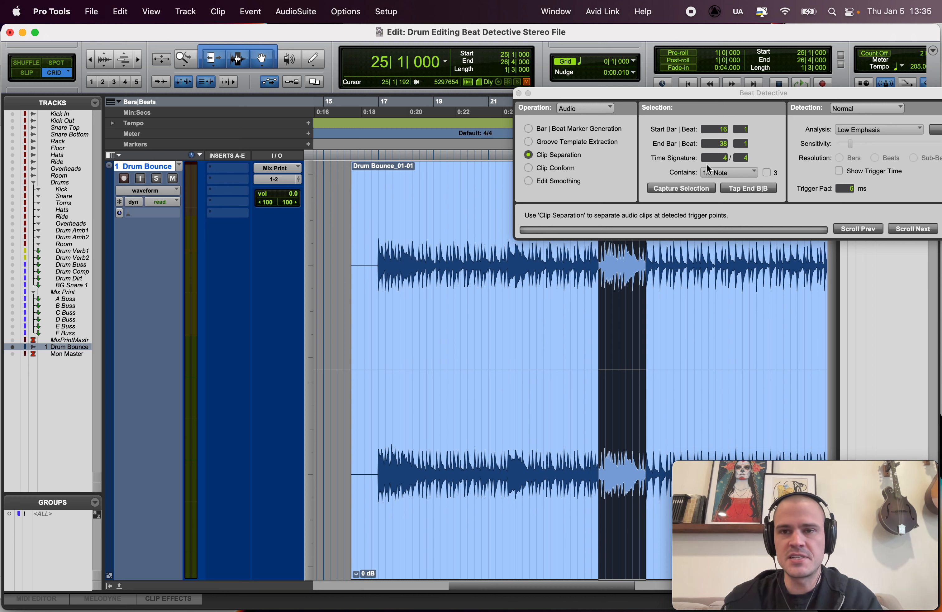
{"action": "left_click_drag", "start_coordinate": [600, 262], "coordinate": [381, 262]}
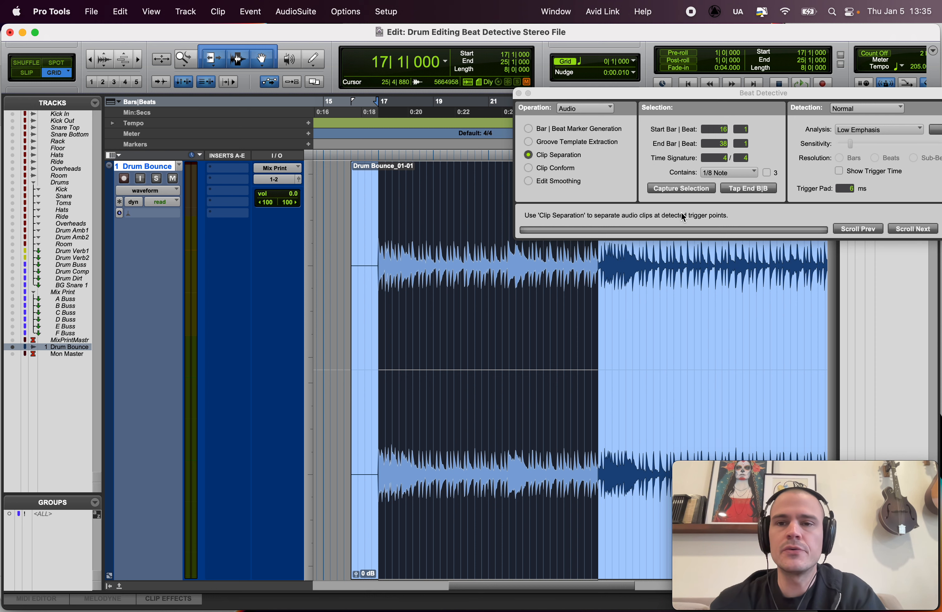
Step: Keep the contents value at 1/8 Note, reselect the whole drum clip and capture it as the Beat Detective selection
{"action": "left_click", "coordinate": [713, 175]}
{"action": "left_click", "coordinate": [714, 175]}
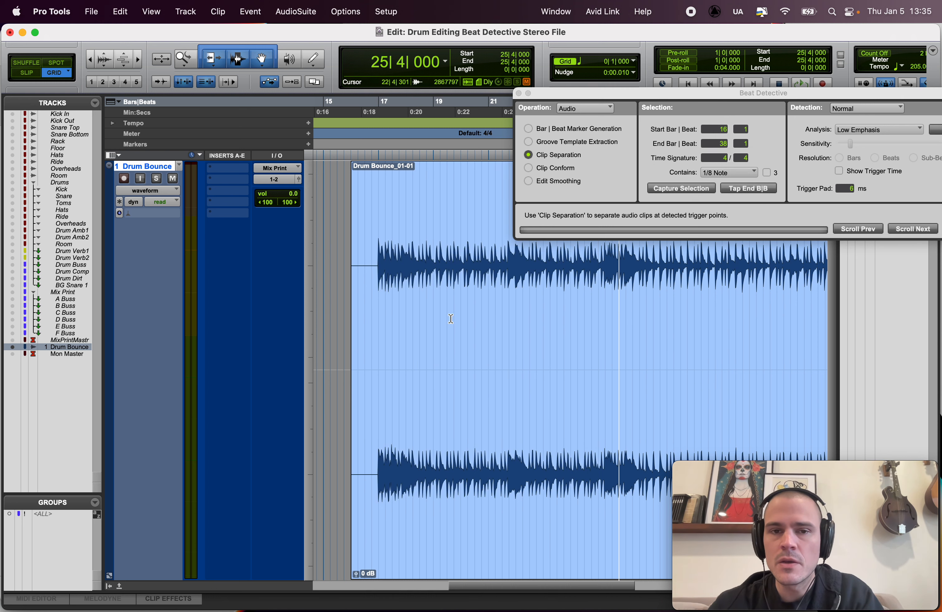
{"action": "left_click", "coordinate": [448, 351]}
{"action": "left_click", "coordinate": [678, 186]}
Step: Analyze the captured drum clip with Low Emphasis and set the detection sensitivity to 33%
{"action": "left_click_drag", "start_coordinate": [721, 94], "coordinate": [447, 7]}
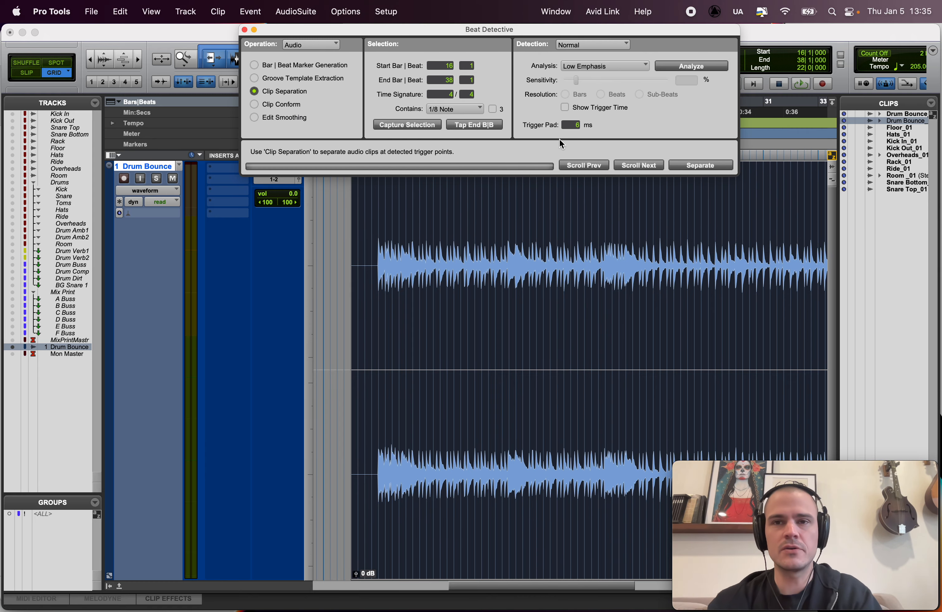
{"action": "left_click", "coordinate": [671, 64]}
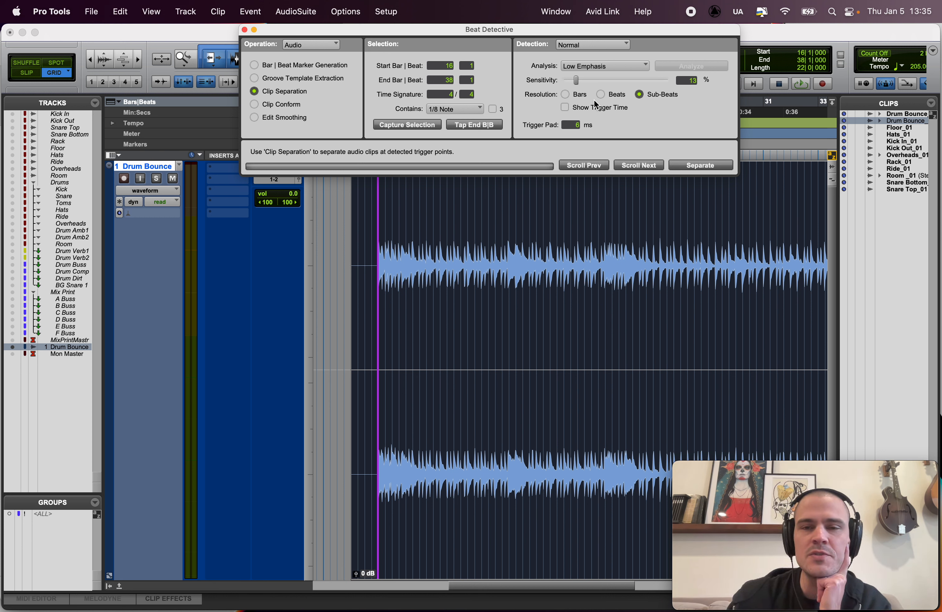
{"action": "left_click_drag", "start_coordinate": [577, 82], "coordinate": [603, 81]}
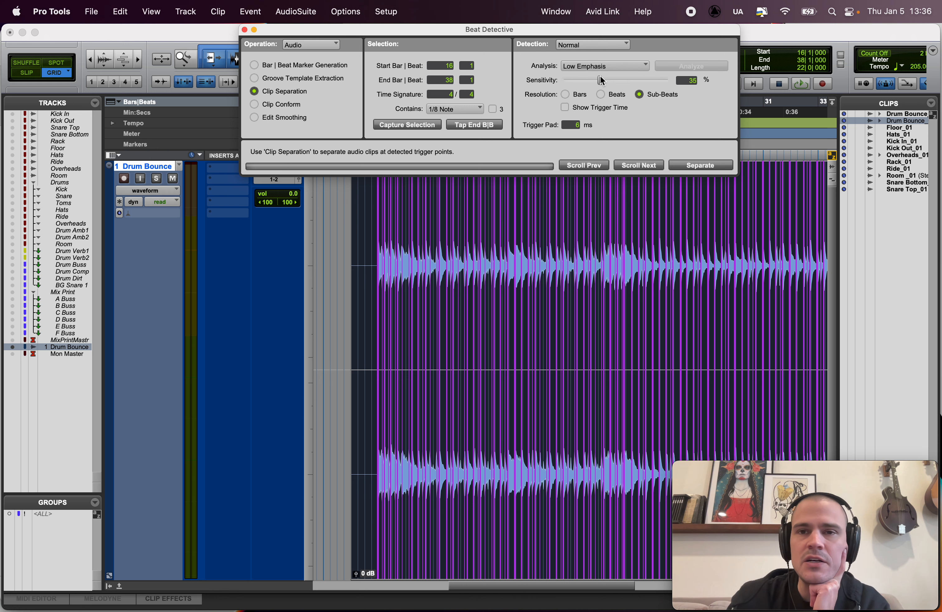
{"action": "left_click_drag", "start_coordinate": [601, 76], "coordinate": [599, 77]}
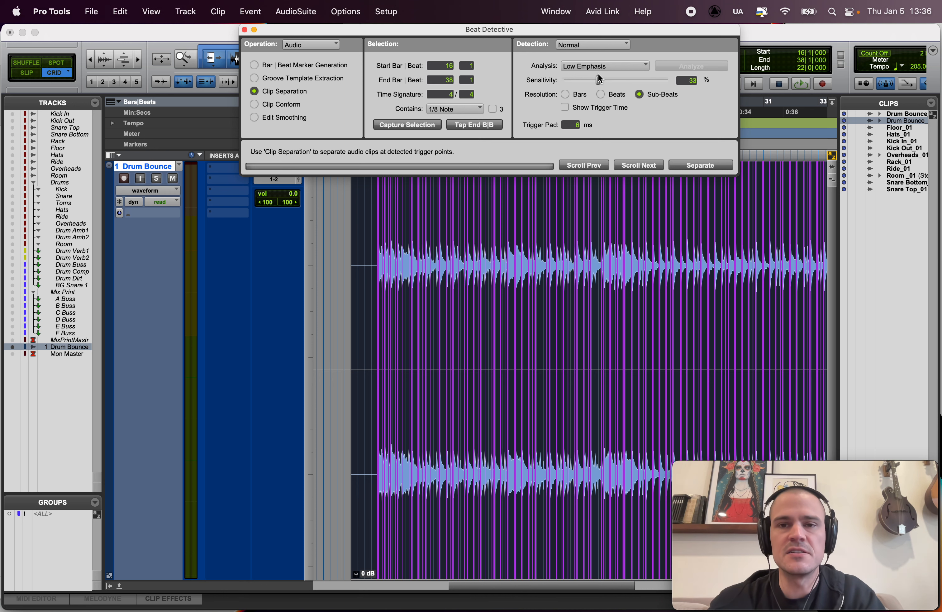
Step: Examine how the detected beat triggers line up with the drum transients around bars 17 and 18
{"action": "key", "text": "t"}
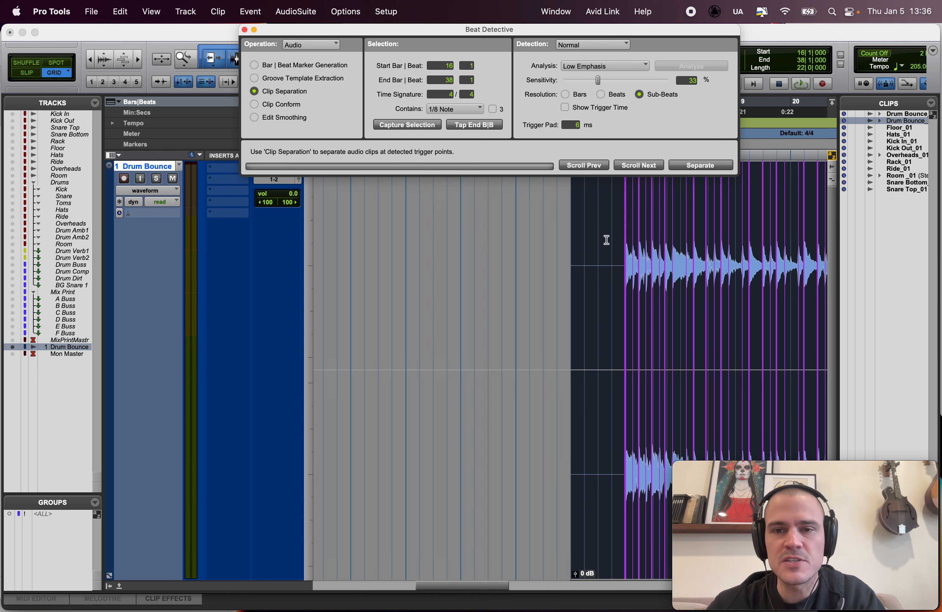
{"action": "key", "text": "t"}
{"action": "key", "text": "t"}
{"action": "key", "text": "t"}
{"action": "scroll", "coordinate": [578, 270], "scroll_direction": "right", "scroll_amount": 10}
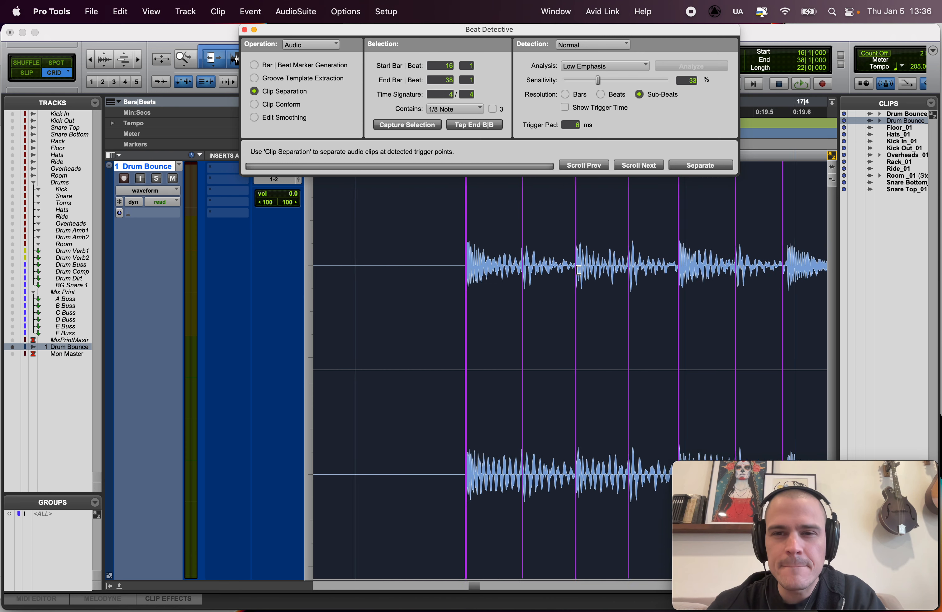
{"action": "scroll", "coordinate": [578, 270], "scroll_direction": "right", "scroll_amount": 2}
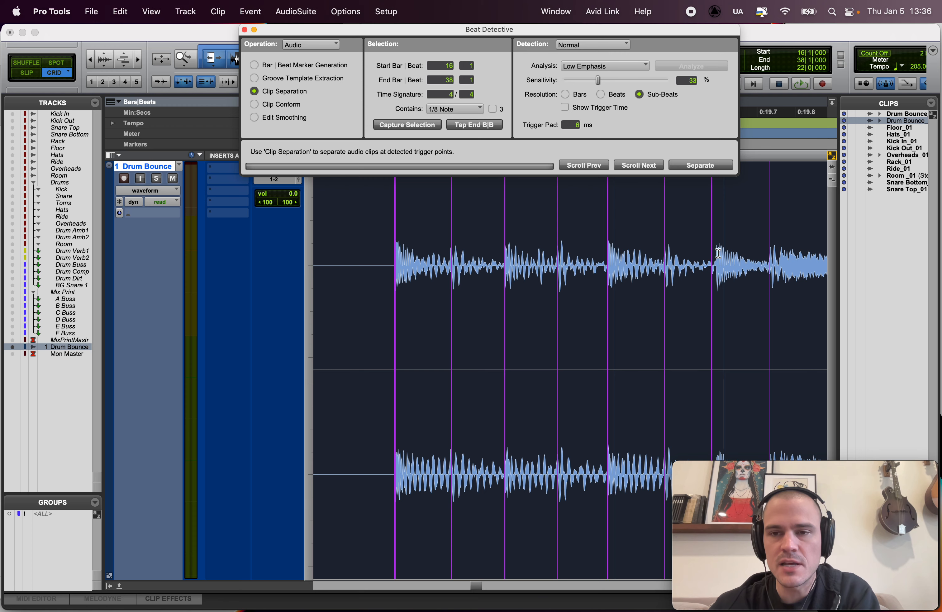
{"action": "scroll", "coordinate": [718, 252], "scroll_direction": "right", "scroll_amount": 5}
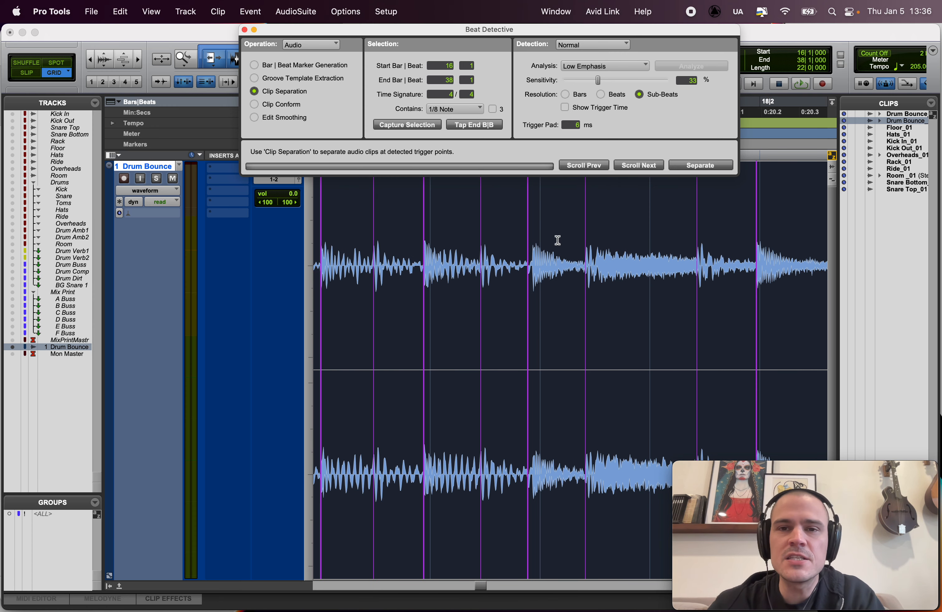
{"action": "scroll", "coordinate": [558, 240], "scroll_direction": "left", "scroll_amount": 6}
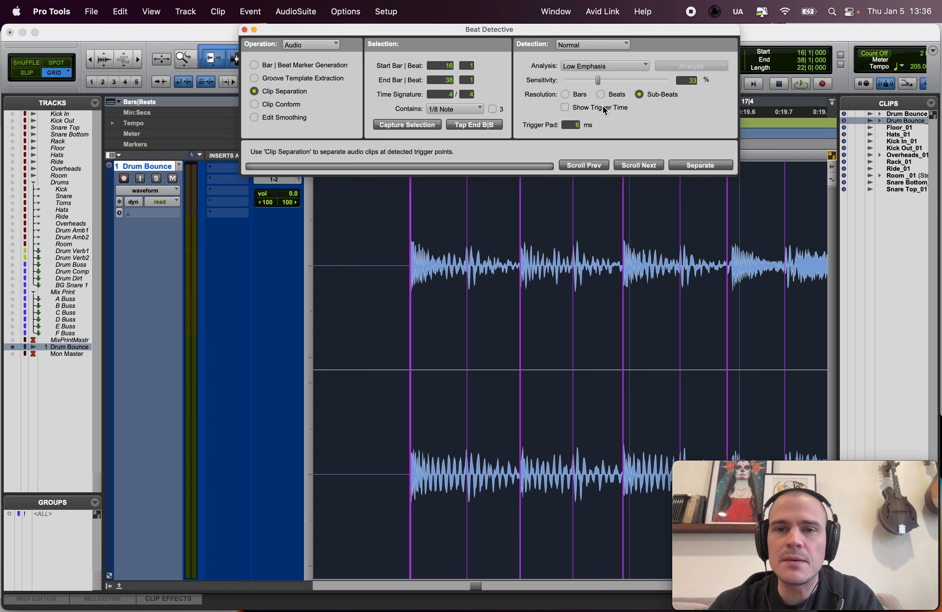
Step: Turn on Show Trigger Time, move the Beat Detective window clear of the timeline ruler and set the grid value to 1/8 note
{"action": "left_click", "coordinate": [566, 106]}
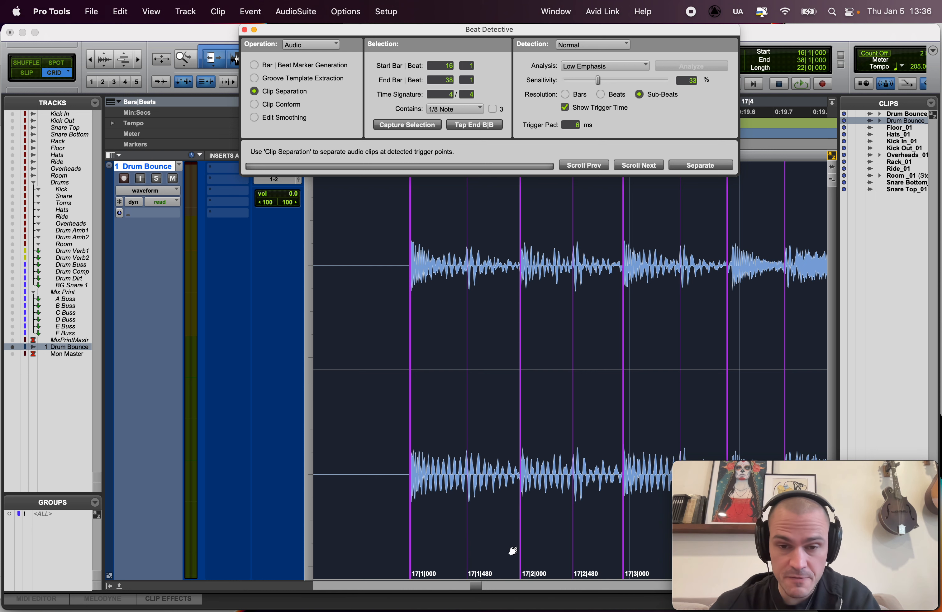
{"action": "scroll", "coordinate": [521, 571], "scroll_direction": "right", "scroll_amount": 7}
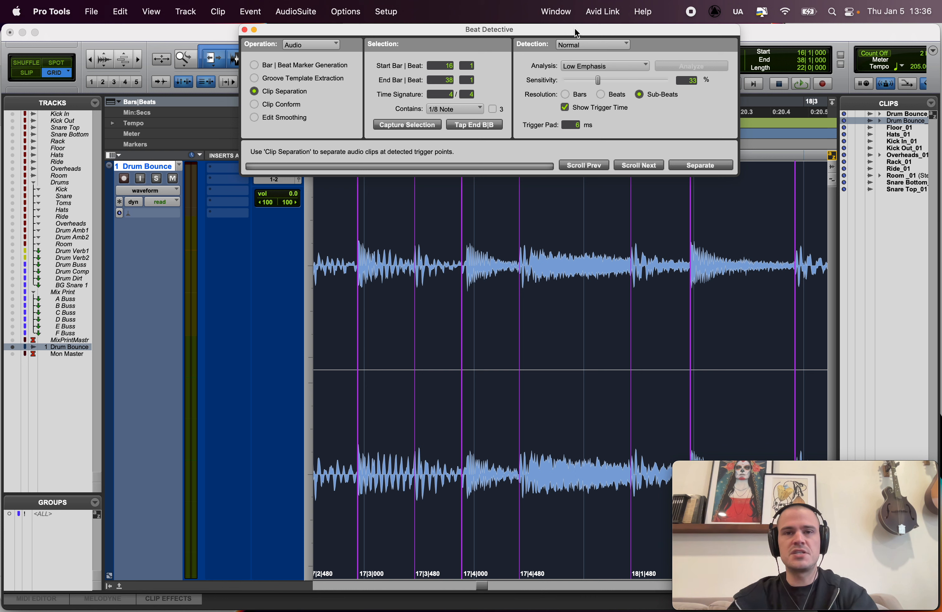
{"action": "left_click_drag", "start_coordinate": [575, 27], "coordinate": [190, 13]}
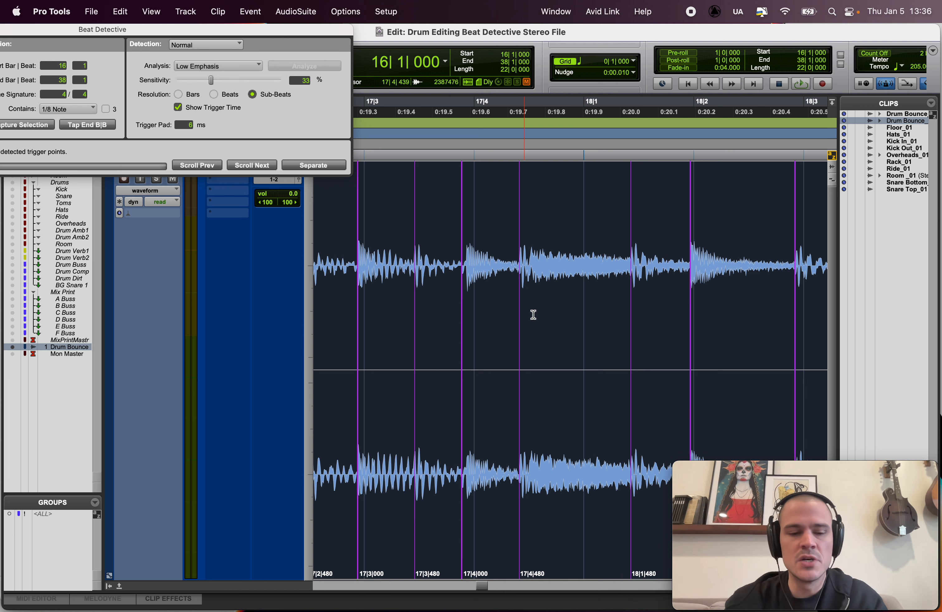
{"action": "key", "text": "ctrl+alt+minus"}
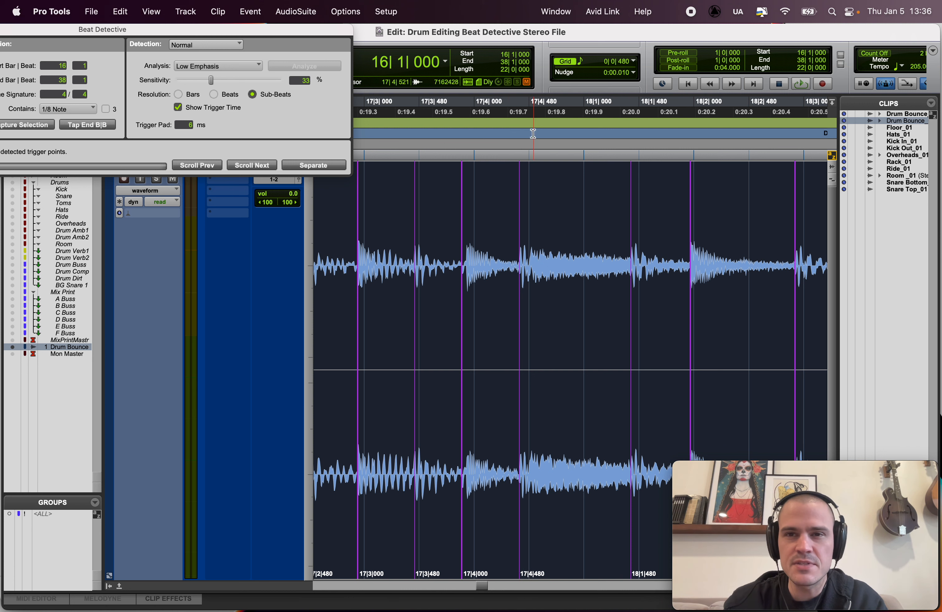
Step: Examine the trigger positions and their time labels against the drum transients from bar 17 to bar 25
{"action": "scroll", "coordinate": [530, 123], "scroll_direction": "right", "scroll_amount": 2}
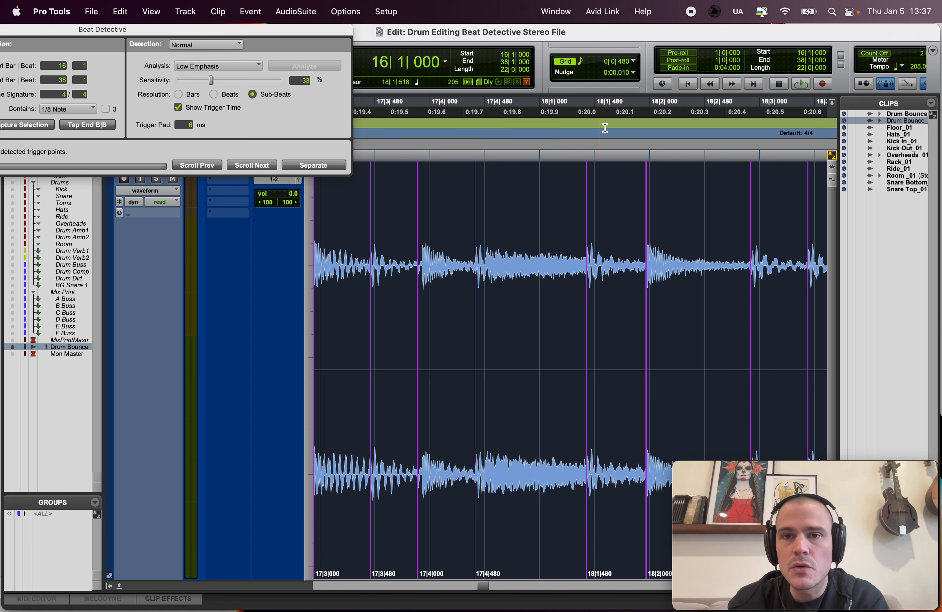
{"action": "scroll", "coordinate": [552, 312], "scroll_direction": "right", "scroll_amount": 5}
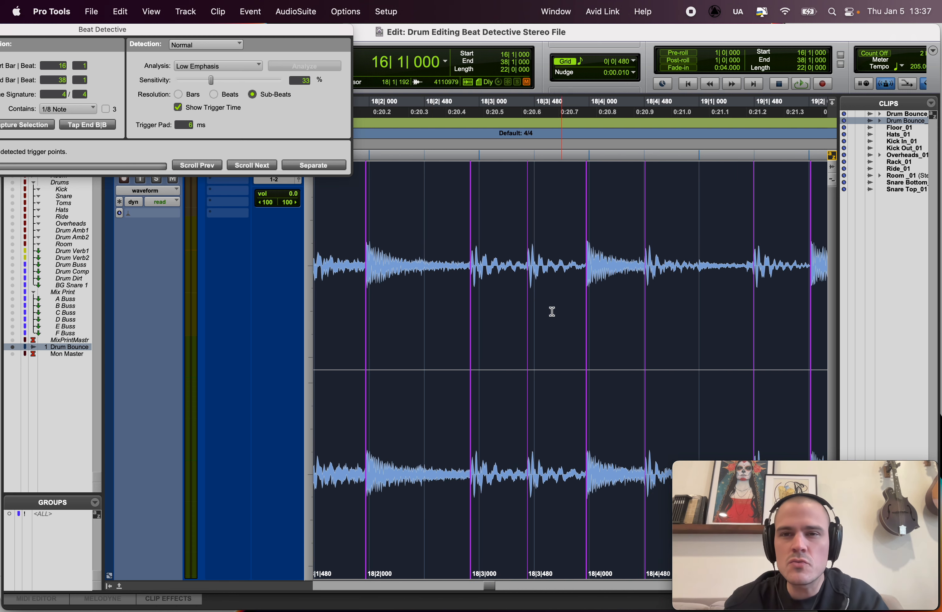
{"action": "scroll", "coordinate": [553, 312], "scroll_direction": "right", "scroll_amount": 3}
{"action": "scroll", "coordinate": [552, 312], "scroll_direction": "right", "scroll_amount": 10}
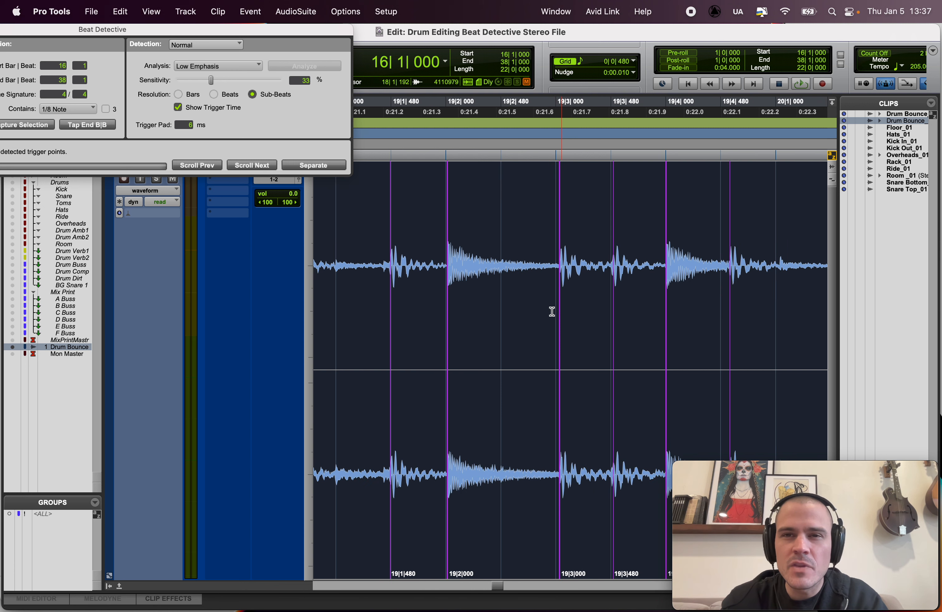
{"action": "scroll", "coordinate": [552, 312], "scroll_direction": "down", "scroll_amount": 10}
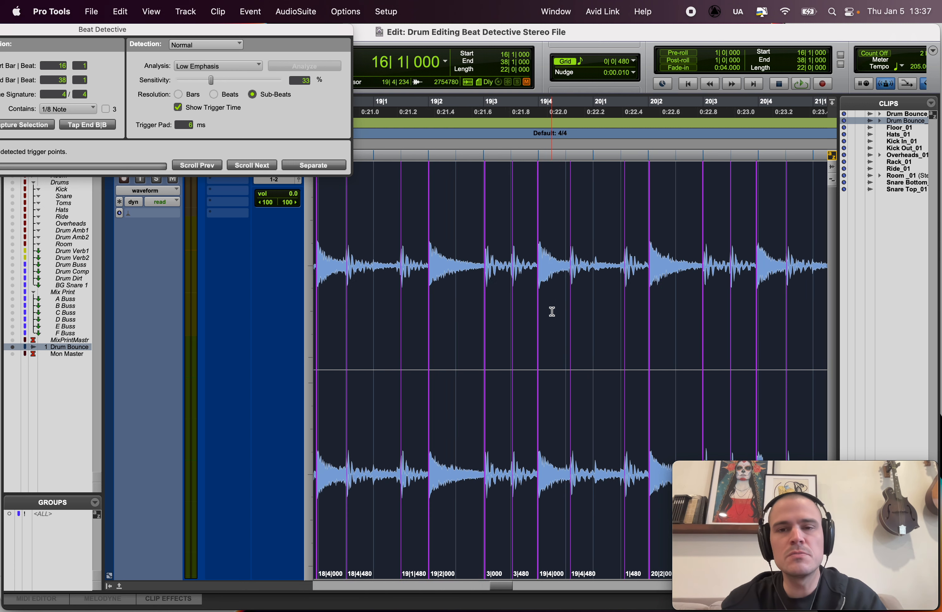
{"action": "scroll", "coordinate": [553, 311], "scroll_direction": "right", "scroll_amount": 3}
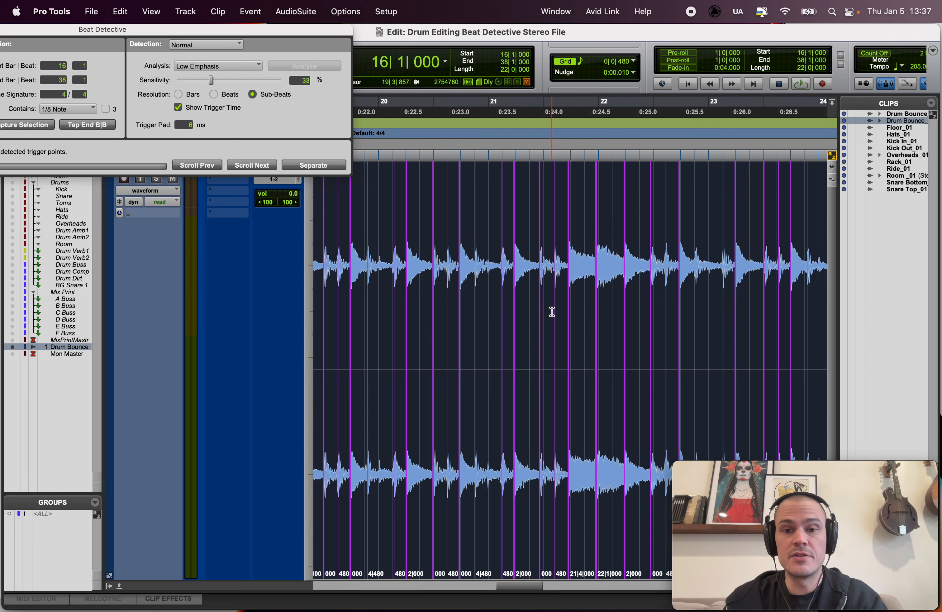
{"action": "scroll", "coordinate": [490, 482], "scroll_direction": "right", "scroll_amount": 6}
{"action": "scroll", "coordinate": [492, 483], "scroll_direction": "right", "scroll_amount": 3}
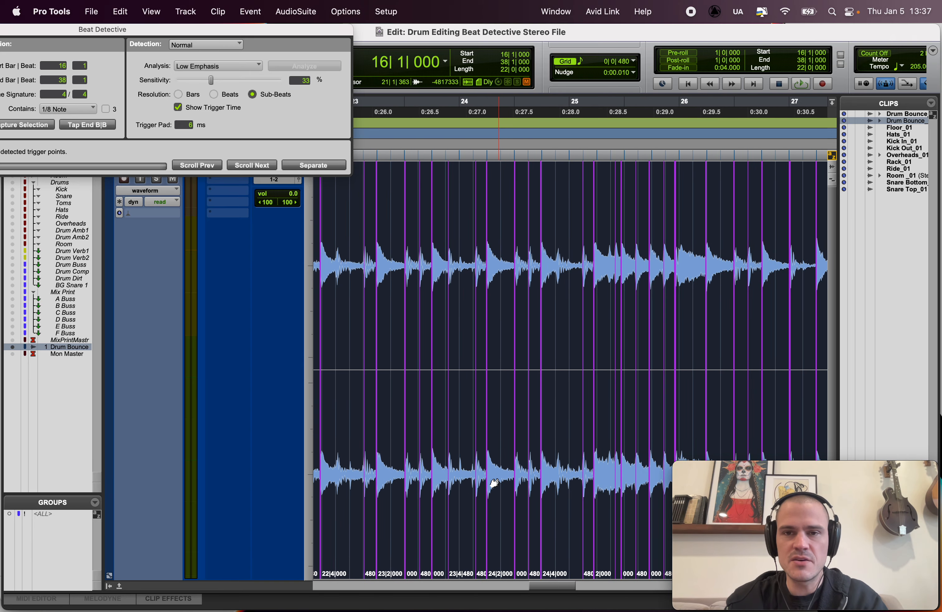
Step: Select the passage from 25|1|480 to 25|4|480 for a closer inspection of its beat triggers
{"action": "left_click", "coordinate": [544, 198]}
{"action": "key", "text": "t"}
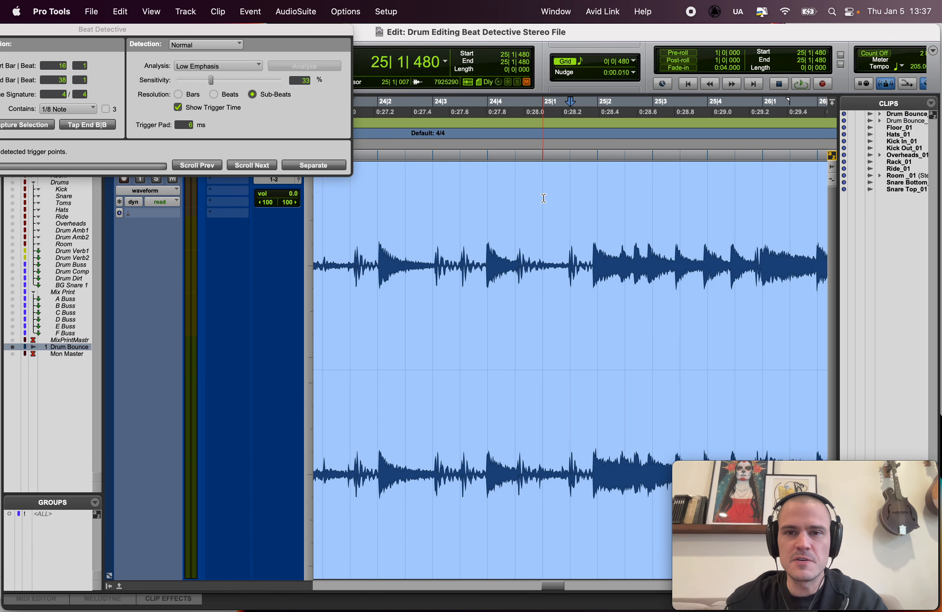
{"action": "left_click", "coordinate": [499, 414]}
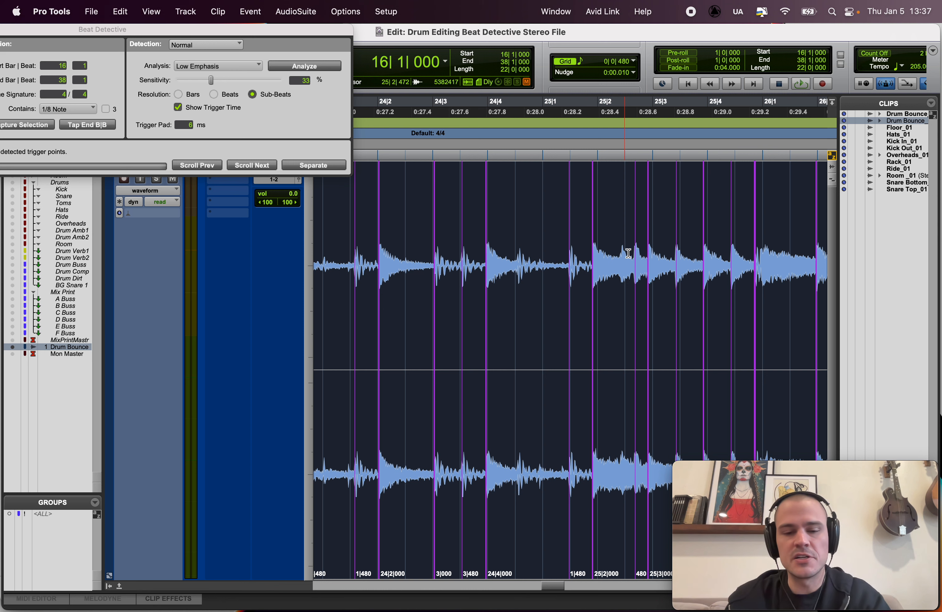
{"action": "left_click_drag", "start_coordinate": [572, 223], "coordinate": [724, 222]}
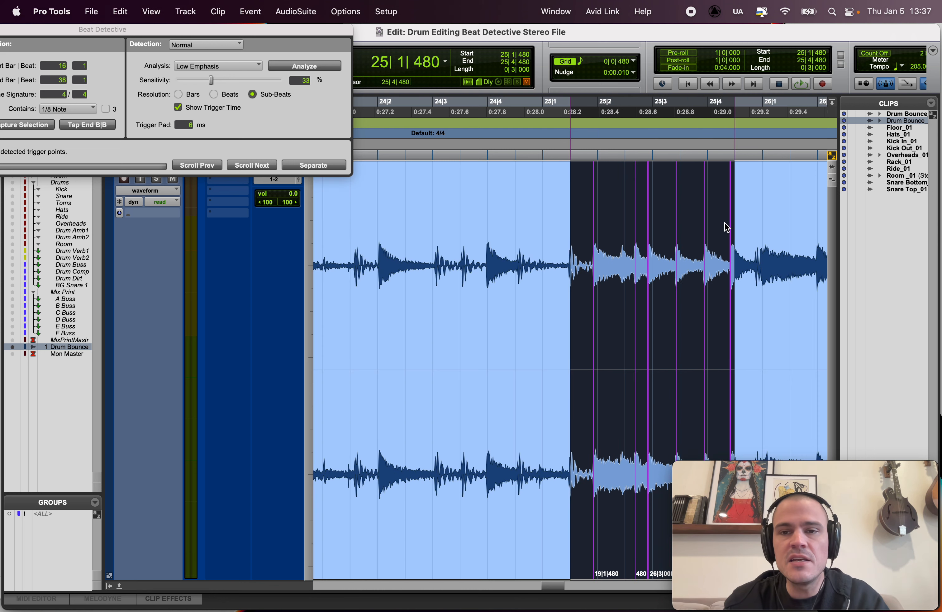
{"action": "key", "text": "t"}
{"action": "scroll", "coordinate": [560, 287], "scroll_direction": "right", "scroll_amount": 4}
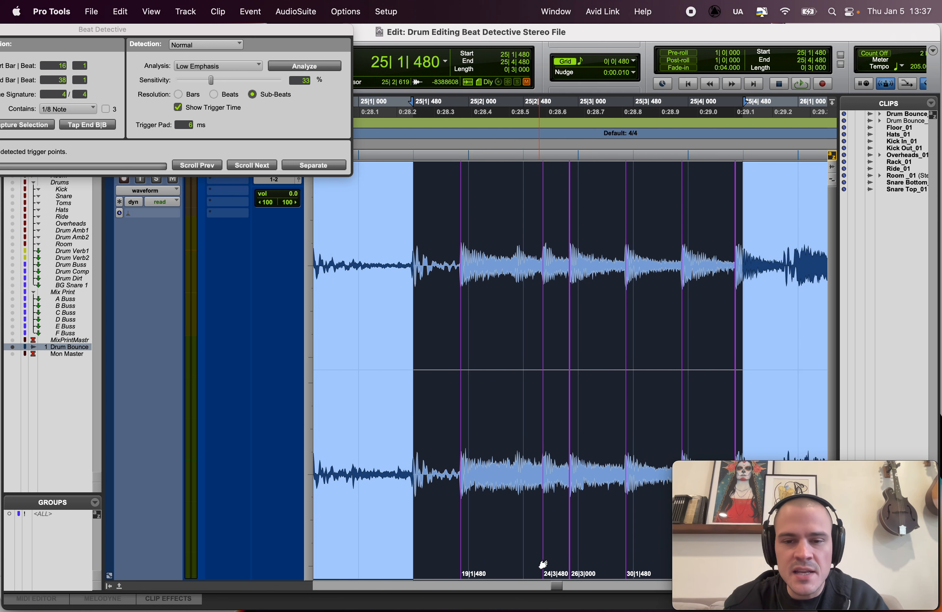
Step: Isolate the hit from 25|2|608 to 25|2|804 to check its trigger, and reselect the whole drum clip
{"action": "left_click", "coordinate": [528, 256]}
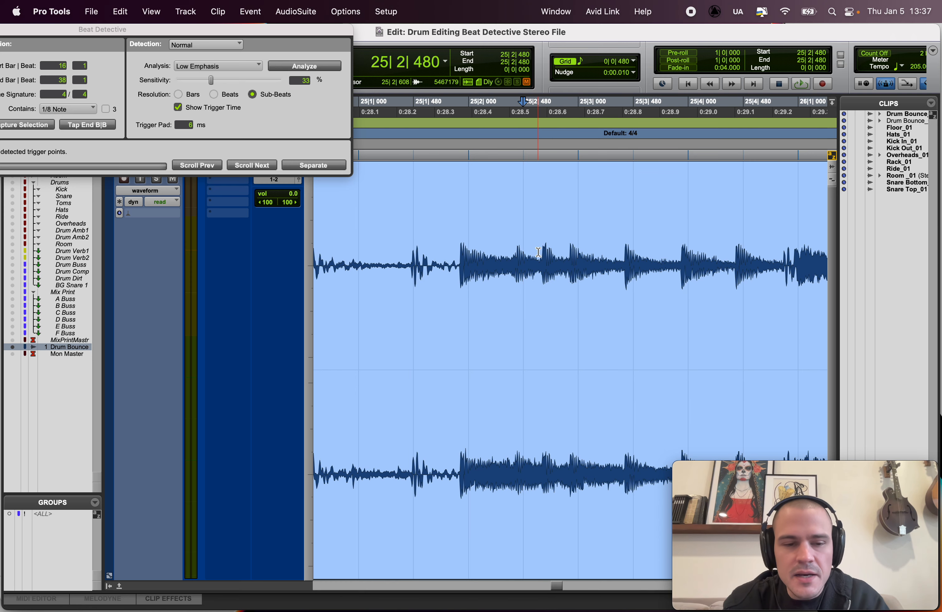
{"action": "left_click_drag", "start_coordinate": [538, 251], "coordinate": [561, 318]}
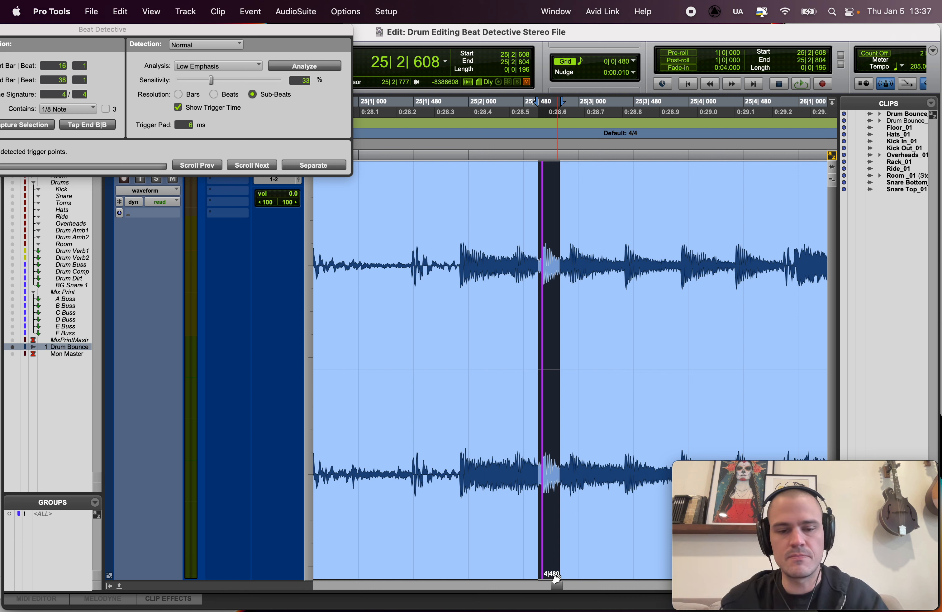
{"action": "left_click", "coordinate": [468, 566]}
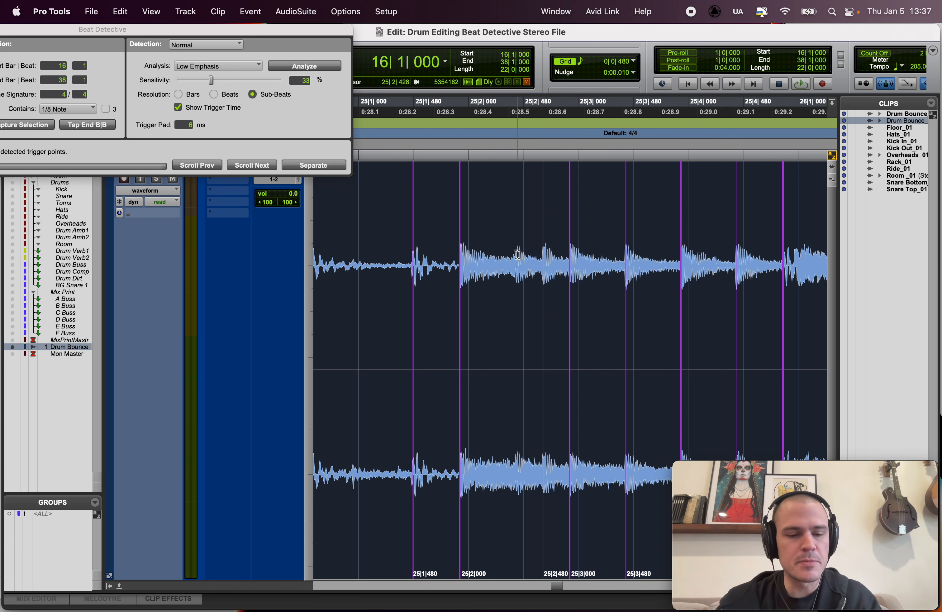
Step: Delete the misplaced 25|2|480 trigger and place a new trigger on the earlier transient just before that grid line
{"action": "left_click", "coordinate": [542, 555], "text": "alt"}
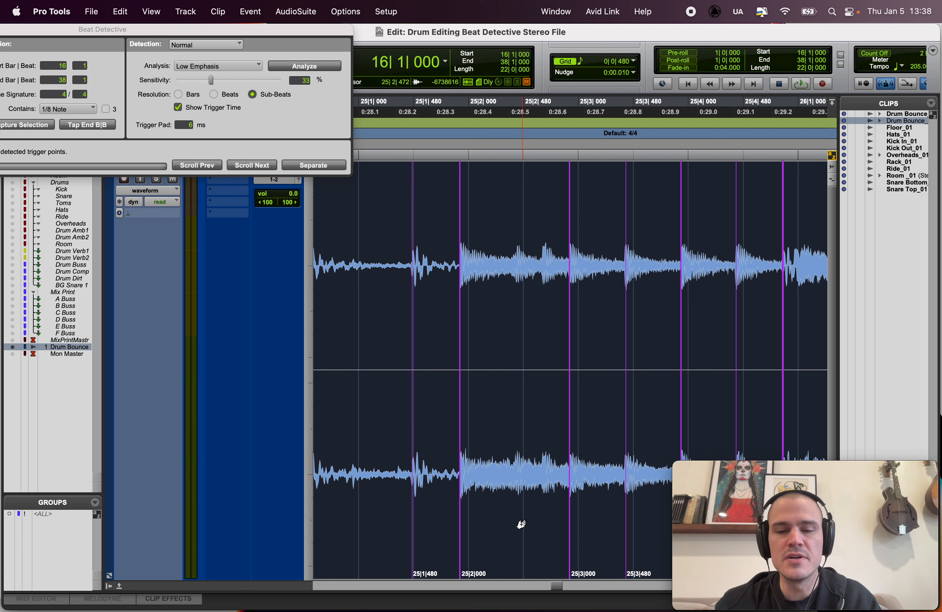
{"action": "key", "text": "super+z"}
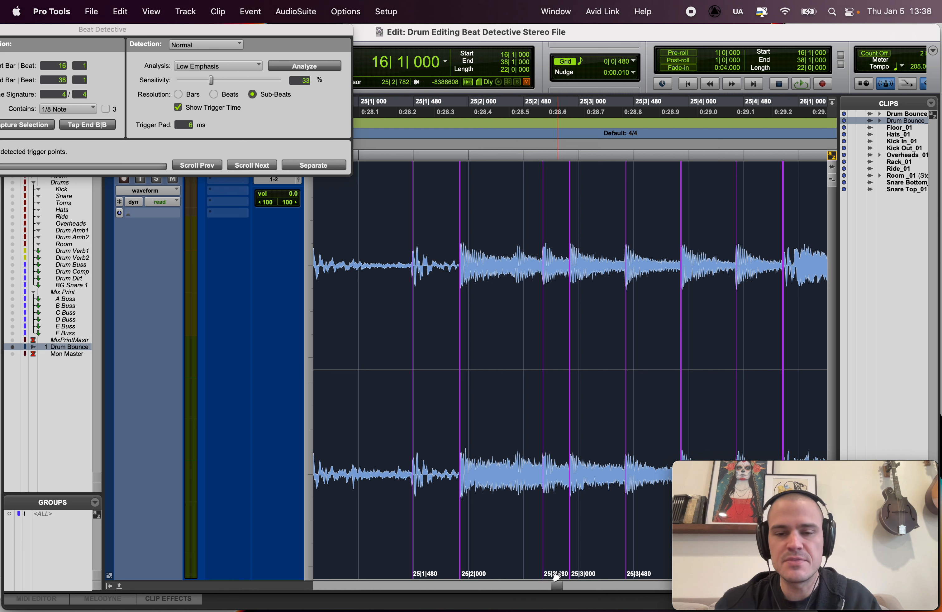
{"action": "left_click", "coordinate": [542, 558], "text": "alt"}
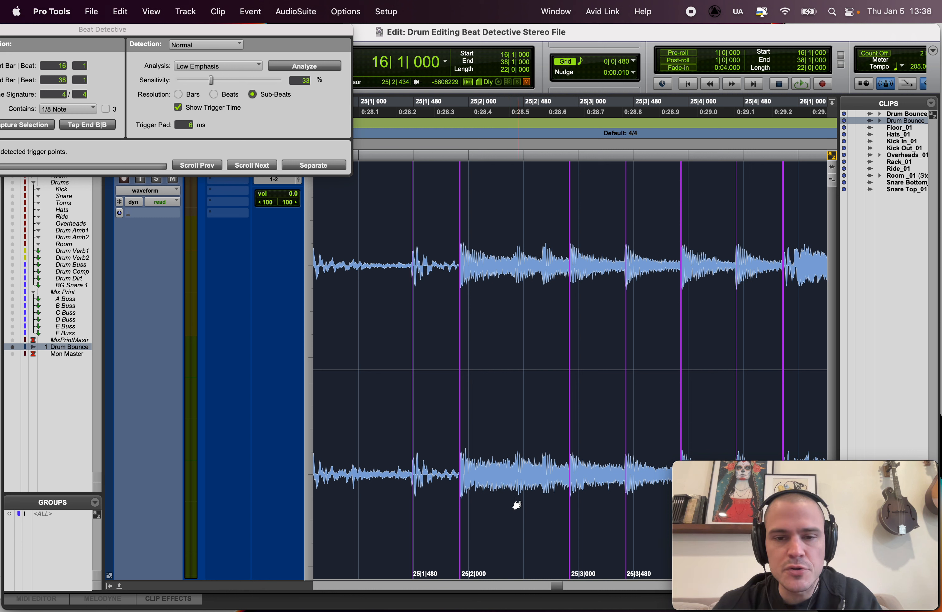
{"action": "left_click", "coordinate": [515, 536]}
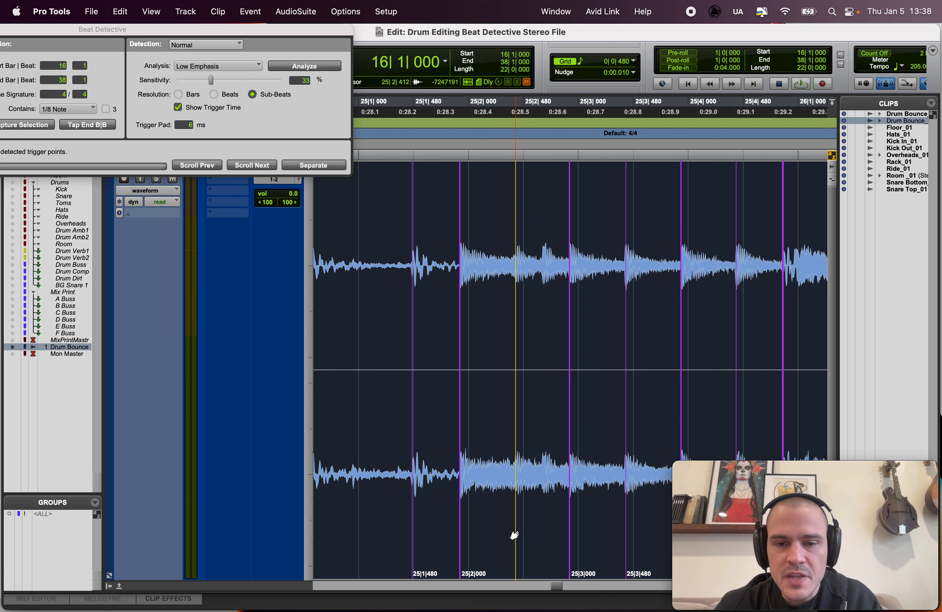
{"action": "left_click_drag", "start_coordinate": [516, 536], "coordinate": [516, 535]}
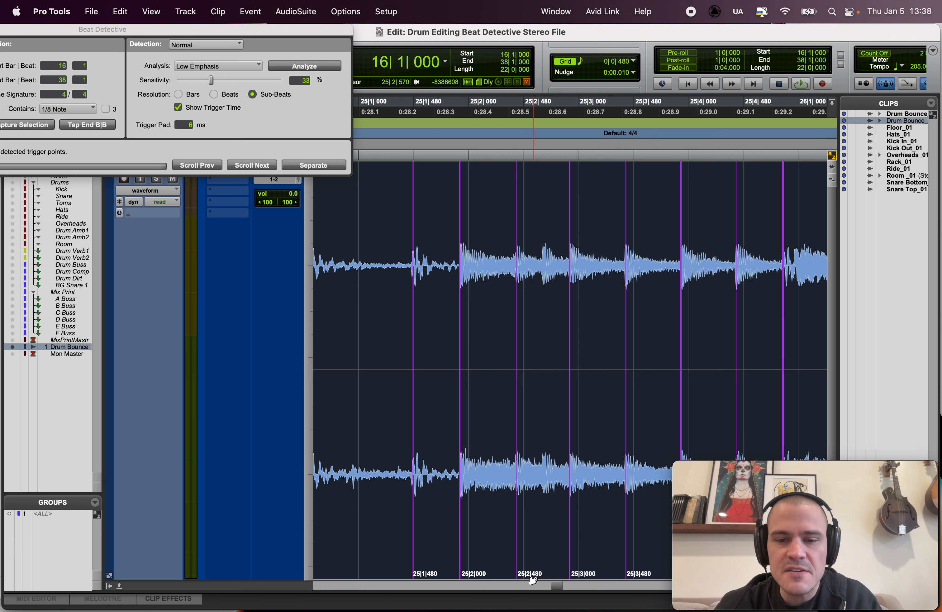
Step: Check the remaining beat triggers and their time labels against the drum transients from bar 25 to bar 37
{"action": "scroll", "coordinate": [537, 560], "scroll_direction": "right", "scroll_amount": 6}
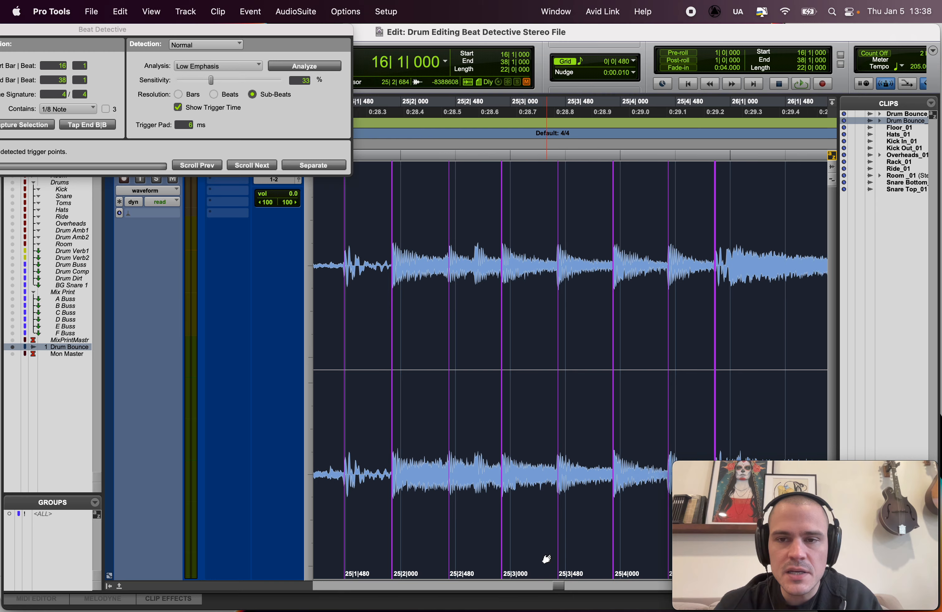
{"action": "scroll", "coordinate": [547, 559], "scroll_direction": "right", "scroll_amount": 4}
{"action": "key", "text": "r"}
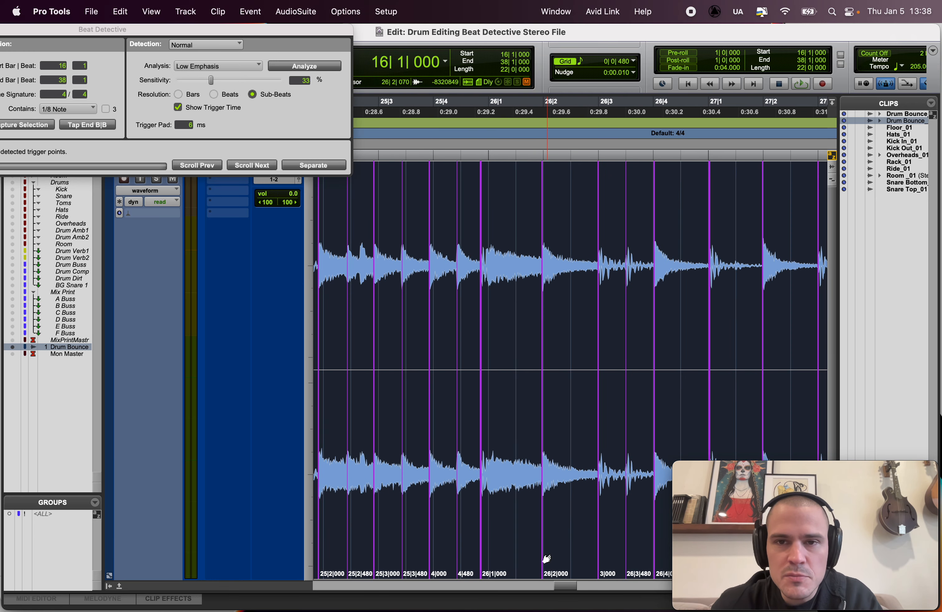
{"action": "scroll", "coordinate": [548, 559], "scroll_direction": "right", "scroll_amount": 4}
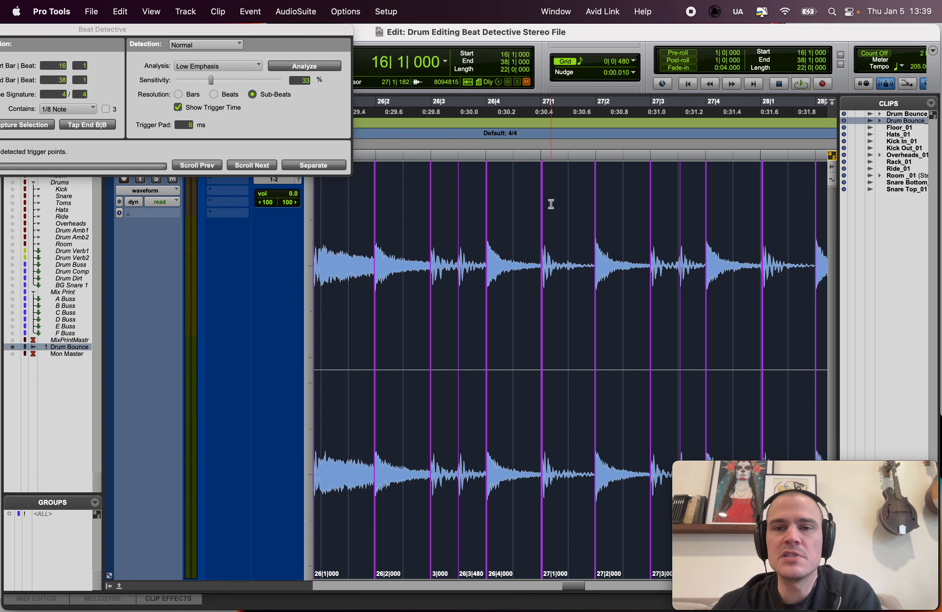
{"action": "scroll", "coordinate": [544, 247], "scroll_direction": "right", "scroll_amount": 5}
{"action": "scroll", "coordinate": [544, 247], "scroll_direction": "right", "scroll_amount": 6}
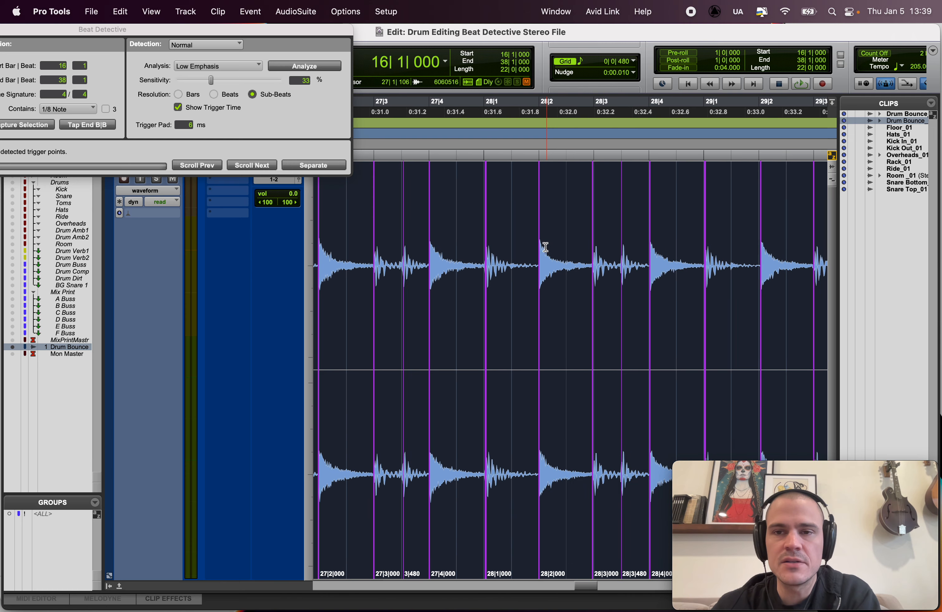
{"action": "scroll", "coordinate": [703, 213], "scroll_direction": "right", "scroll_amount": 20}
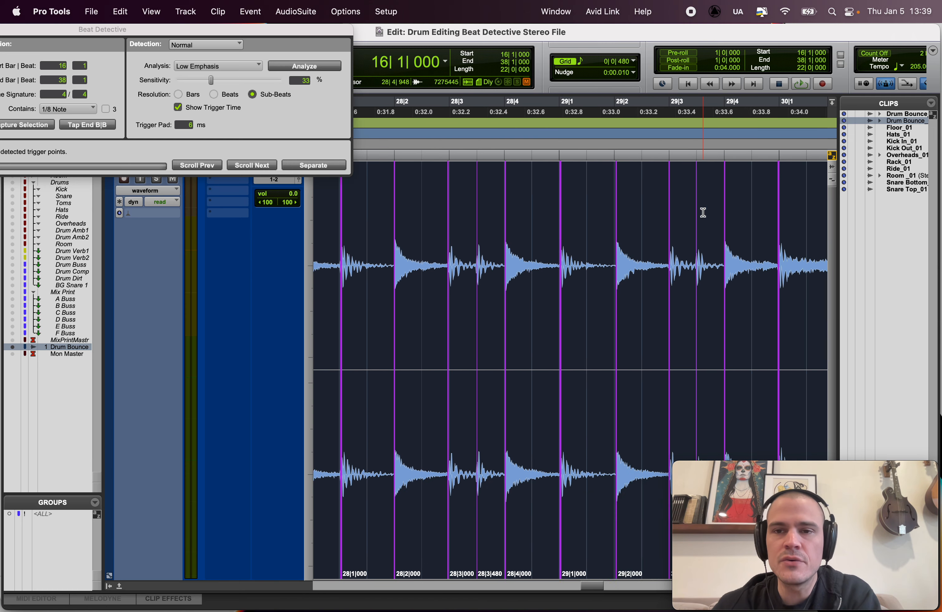
{"action": "scroll", "coordinate": [703, 213], "scroll_direction": "right", "scroll_amount": 14}
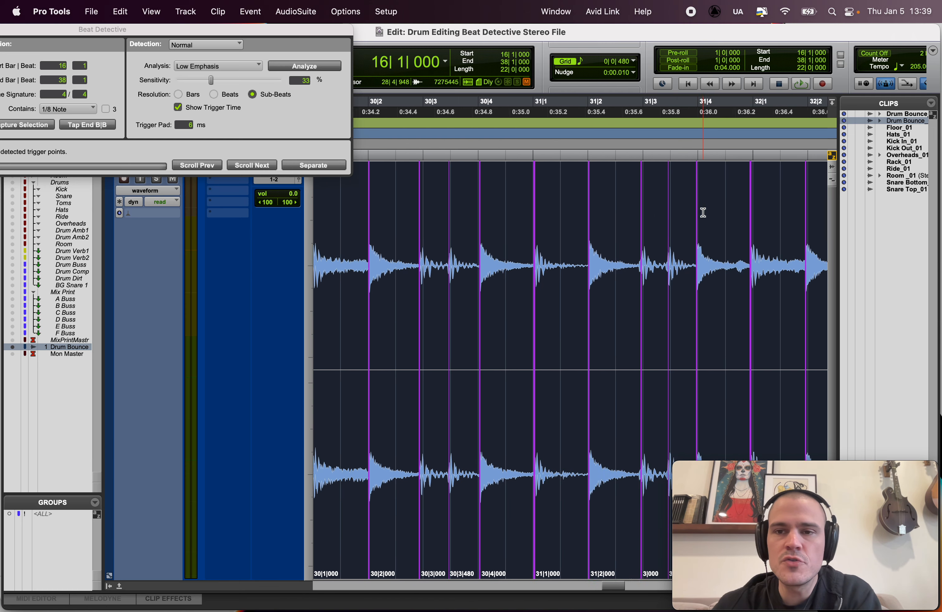
{"action": "scroll", "coordinate": [703, 213], "scroll_direction": "right", "scroll_amount": 13}
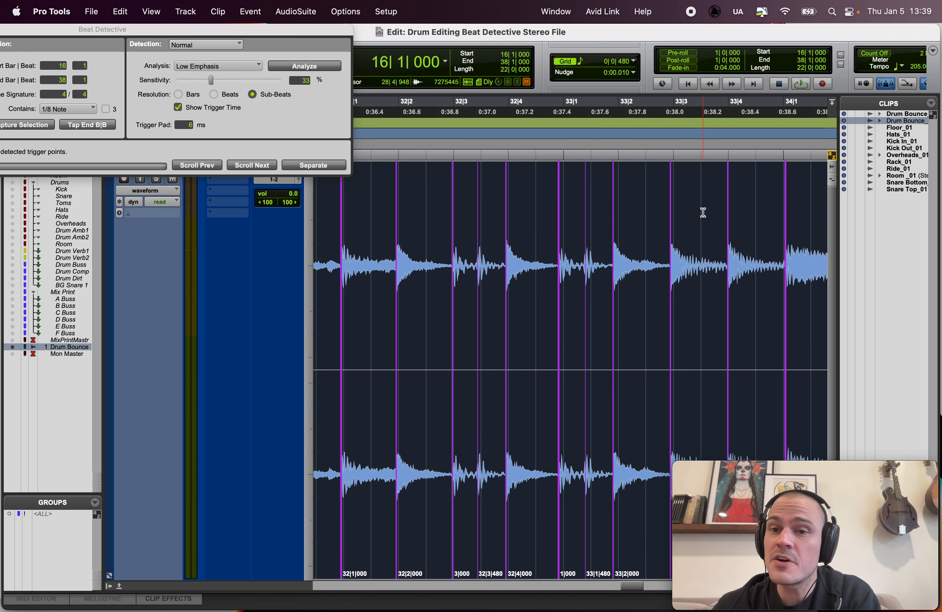
{"action": "scroll", "coordinate": [703, 212], "scroll_direction": "right", "scroll_amount": 12}
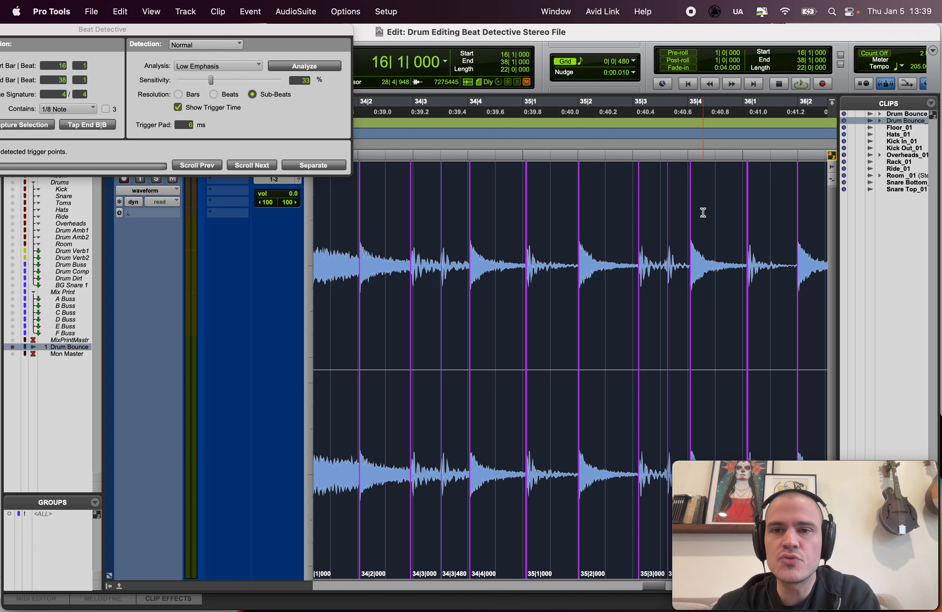
{"action": "scroll", "coordinate": [704, 213], "scroll_direction": "right", "scroll_amount": 13}
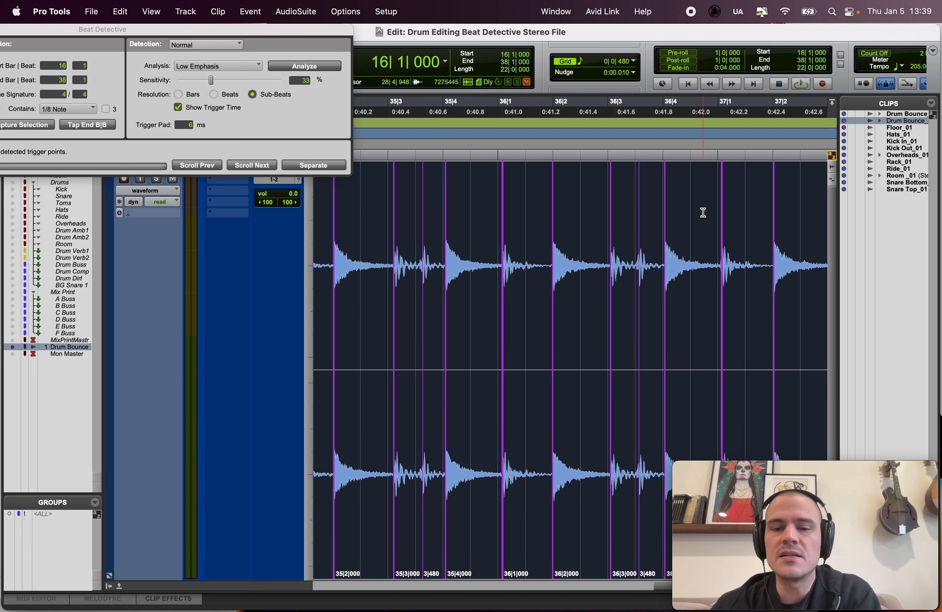
{"action": "scroll", "coordinate": [703, 212], "scroll_direction": "right", "scroll_amount": 3}
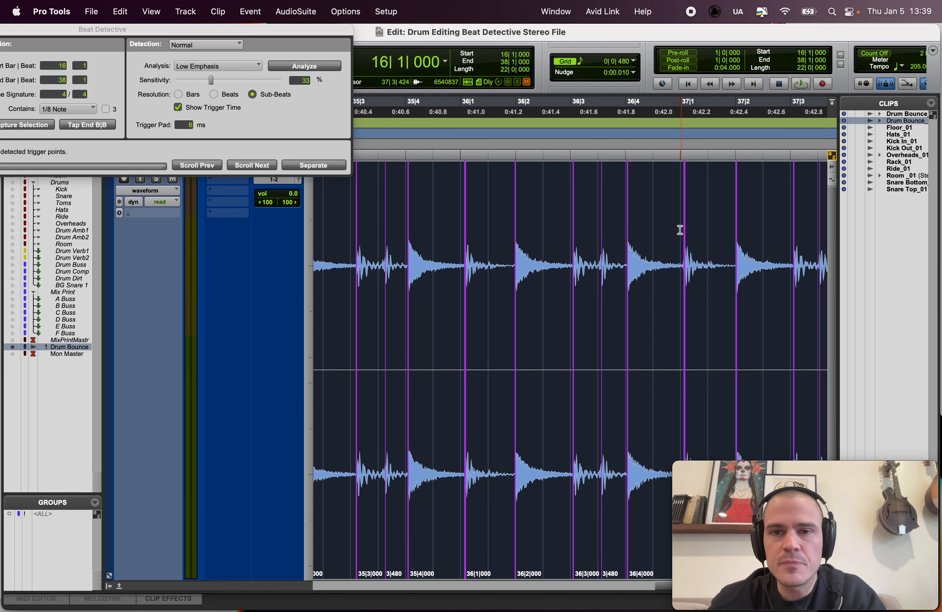
Step: Review the triggers back from bar 37 to the clip's start, ending on an overview of the drum clip from bar 16
{"action": "scroll", "coordinate": [681, 229], "scroll_direction": "left", "scroll_amount": 1}
{"action": "scroll", "coordinate": [680, 230], "scroll_direction": "left", "scroll_amount": 15}
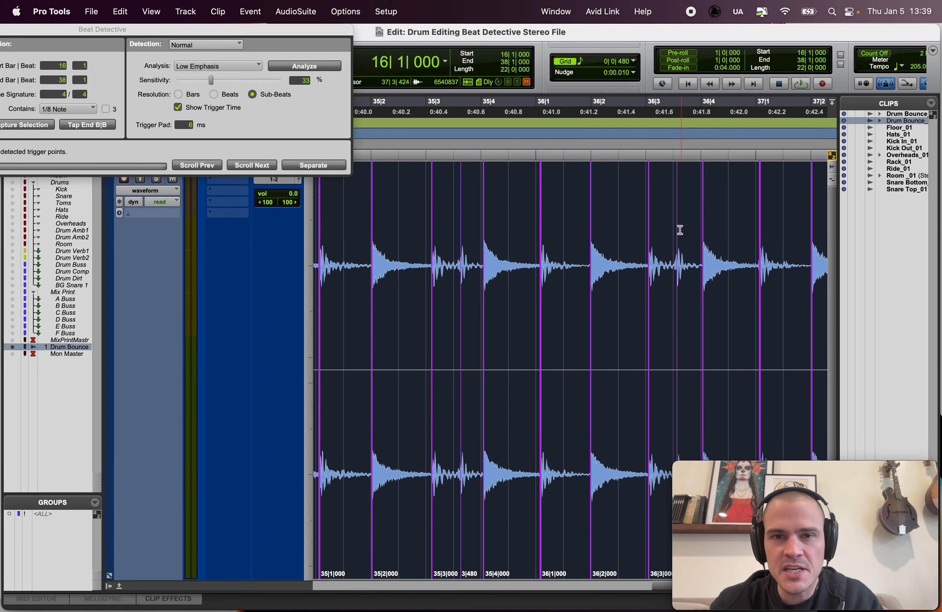
{"action": "scroll", "coordinate": [681, 230], "scroll_direction": "left", "scroll_amount": 8}
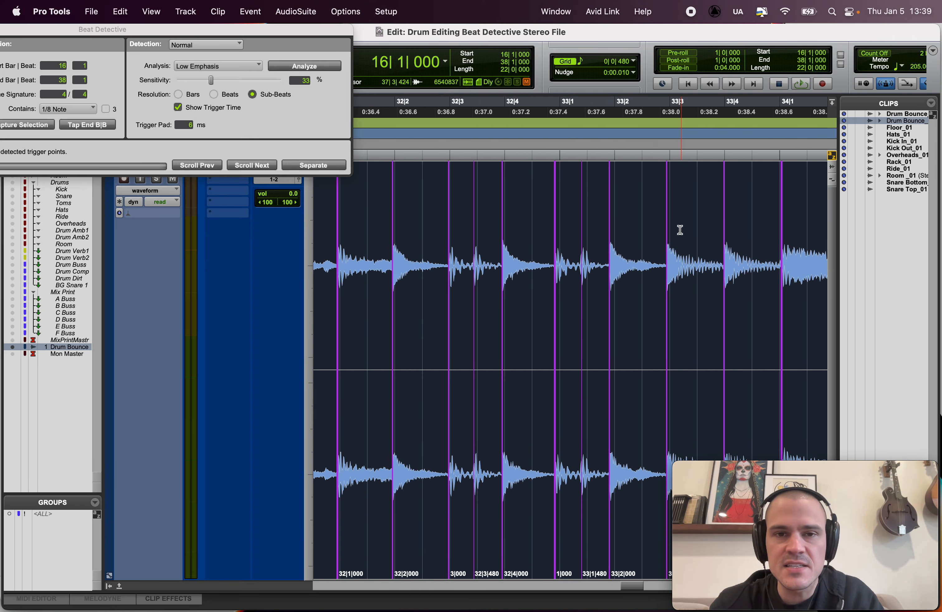
{"action": "key", "text": "r"}
{"action": "scroll", "coordinate": [680, 230], "scroll_direction": "left", "scroll_amount": 8}
{"action": "scroll", "coordinate": [680, 229], "scroll_direction": "left", "scroll_amount": 2}
{"action": "scroll", "coordinate": [578, 192], "scroll_direction": "left", "scroll_amount": 5}
{"action": "key", "text": "r"}
{"action": "key", "text": "r"}
{"action": "scroll", "coordinate": [578, 191], "scroll_direction": "left", "scroll_amount": 3}
{"action": "scroll", "coordinate": [578, 191], "scroll_direction": "left", "scroll_amount": 3}
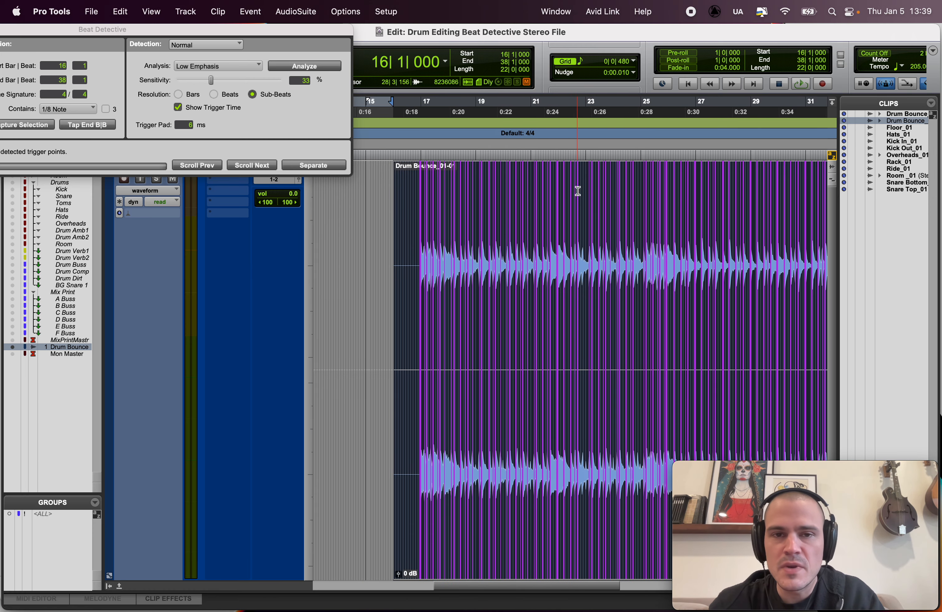
Step: Check the triggers in bar 17 one by one against their drum transients, from 17|1|000 to 17|3|480
{"action": "key", "text": "t"}
{"action": "key", "text": "t"}
{"action": "key", "text": "t"}
{"action": "key", "text": "t"}
{"action": "key", "text": "t"}
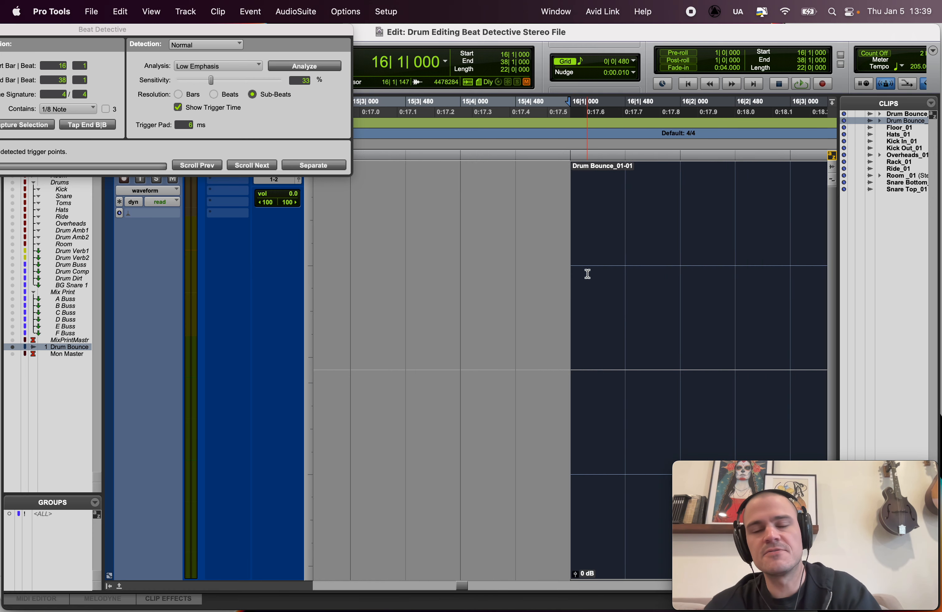
{"action": "scroll", "coordinate": [594, 319], "scroll_direction": "right", "scroll_amount": 10}
{"action": "scroll", "coordinate": [594, 319], "scroll_direction": "right", "scroll_amount": 5}
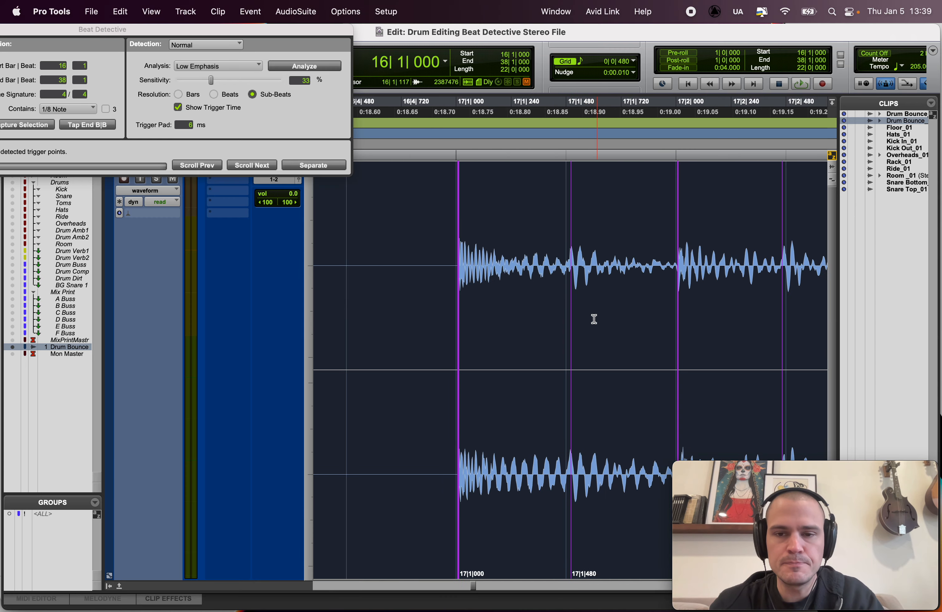
{"action": "left_click", "coordinate": [258, 165]}
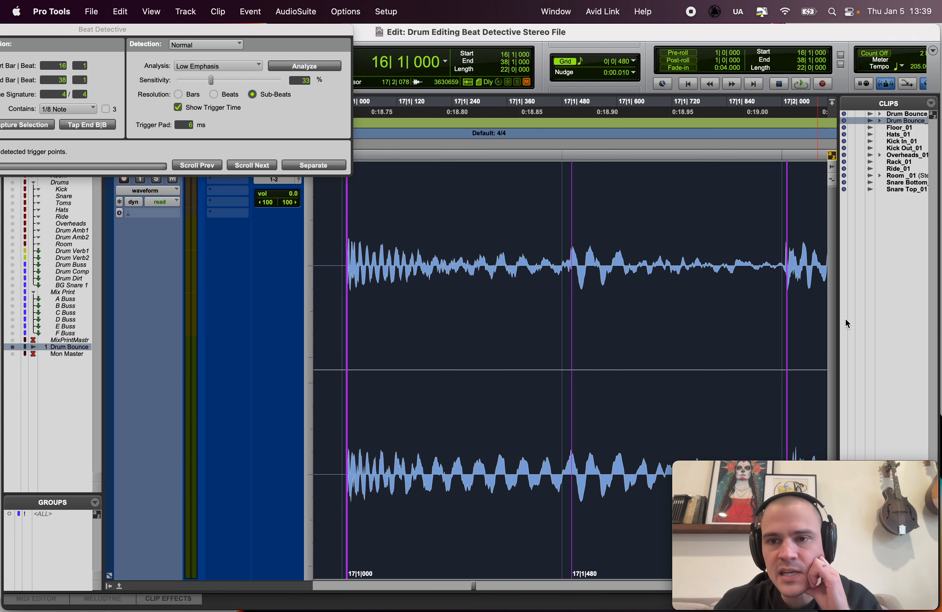
{"action": "left_click", "coordinate": [255, 163]}
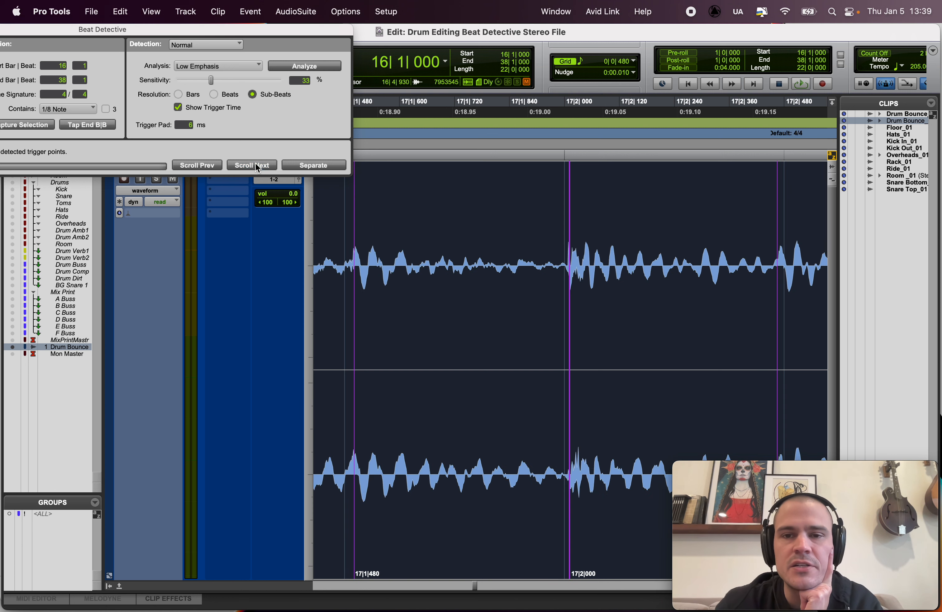
{"action": "left_click", "coordinate": [256, 164]}
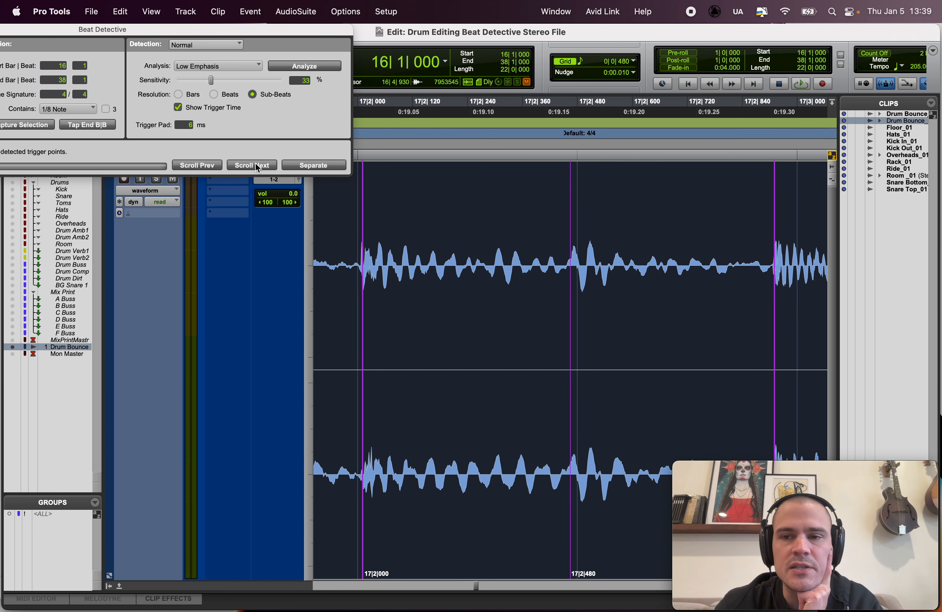
{"action": "left_click", "coordinate": [255, 164]}
{"action": "left_click", "coordinate": [255, 164]}
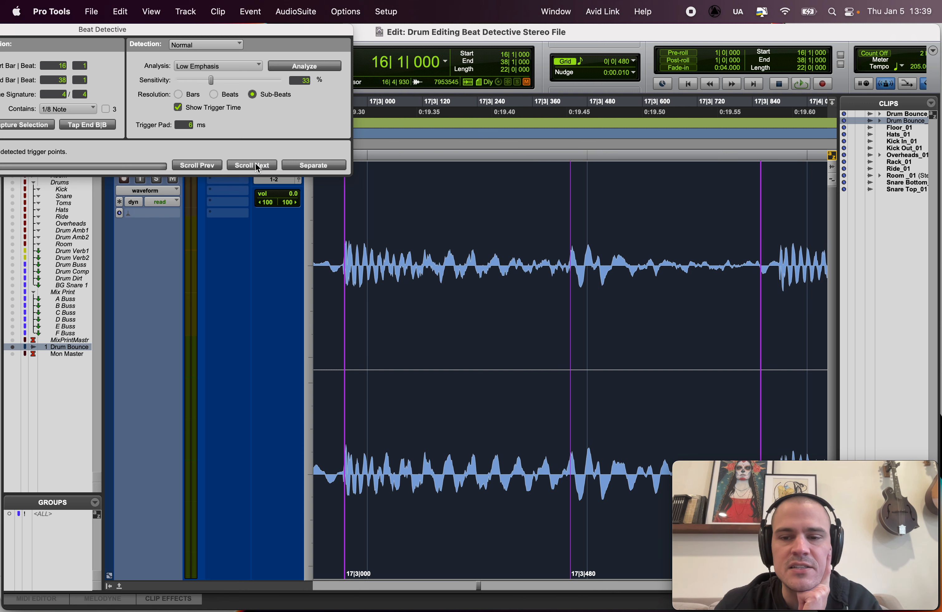
Step: Move the early 17|4|000 trigger later so it sits on the start of its actual drum transient
{"action": "left_click", "coordinate": [256, 165]}
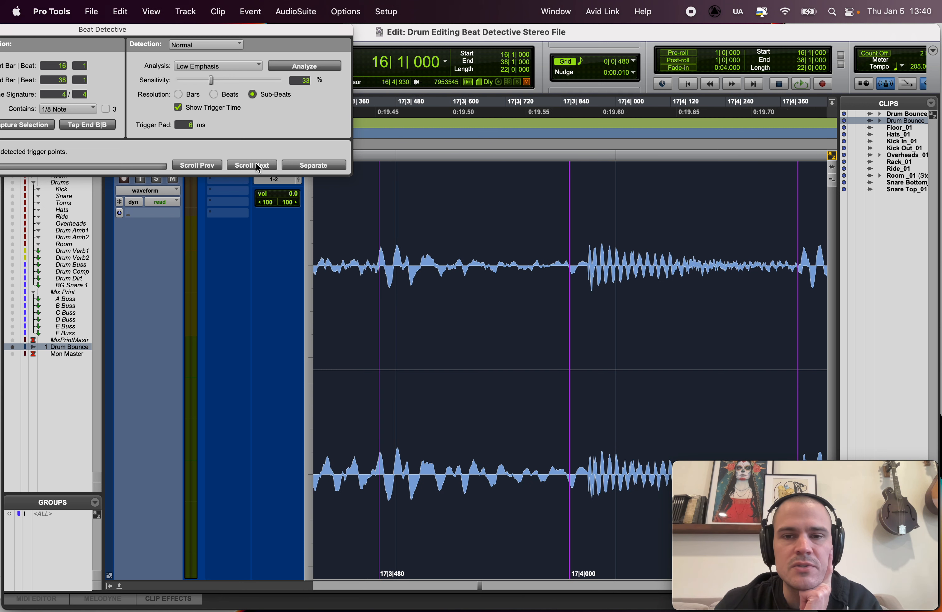
{"action": "left_click", "coordinate": [256, 165]}
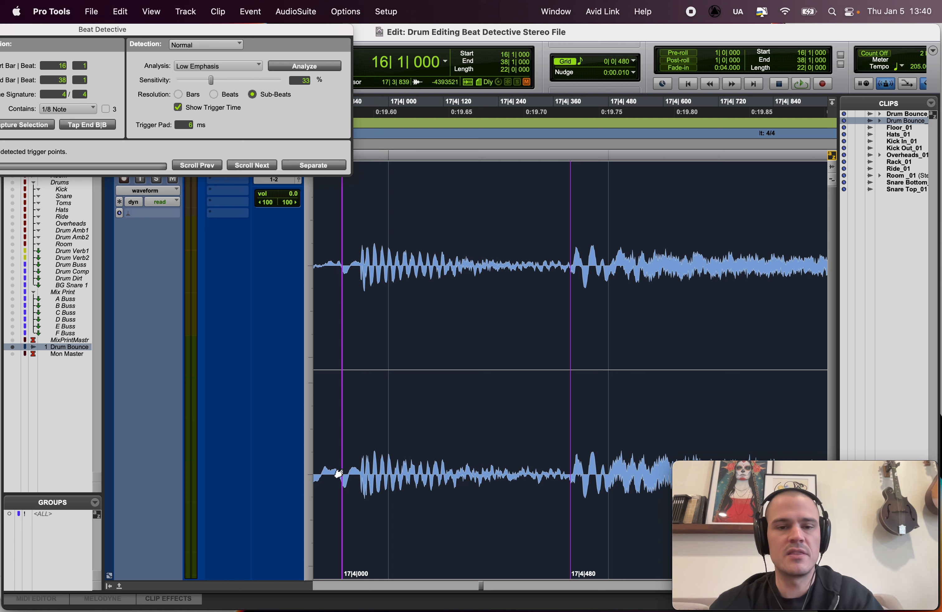
{"action": "left_click", "coordinate": [345, 523]}
{"action": "left_click_drag", "start_coordinate": [345, 523], "coordinate": [360, 523]}
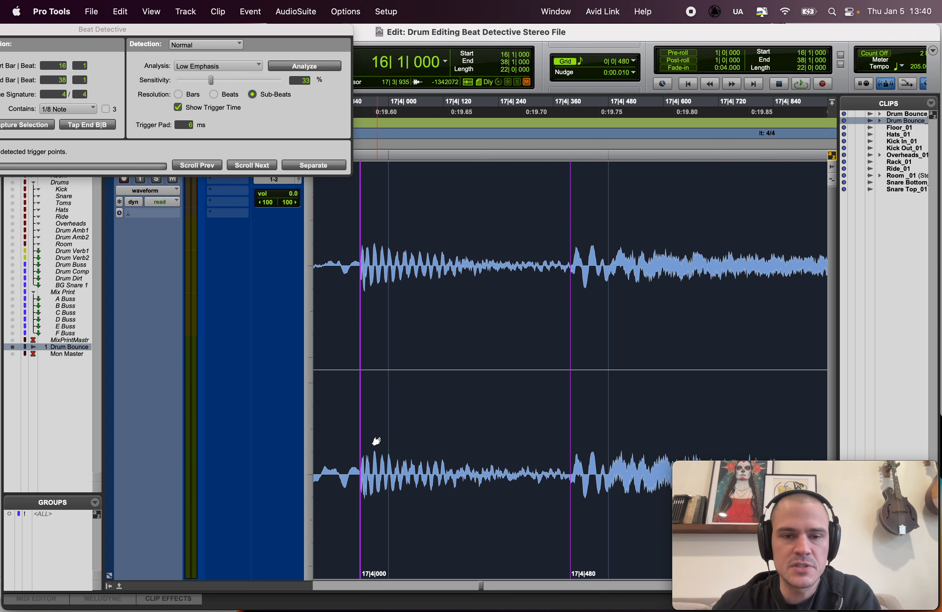
Step: Check each following trigger and its time label against the drum transients from bar 18 to 24|2|000
{"action": "left_click", "coordinate": [263, 167]}
{"action": "left_click", "coordinate": [263, 167]}
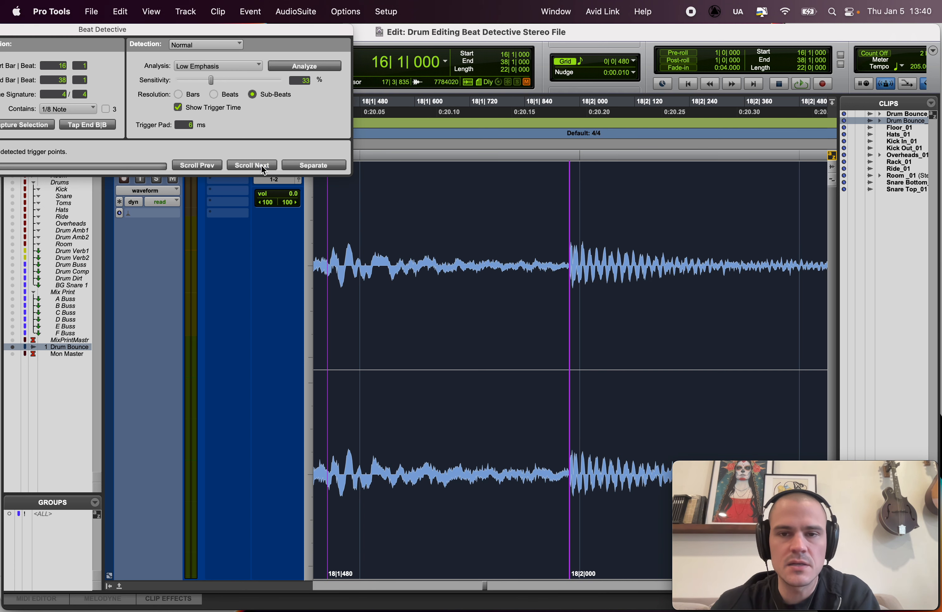
{"action": "left_click", "coordinate": [263, 167]}
{"action": "left_click", "coordinate": [263, 167]}
{"action": "left_click", "coordinate": [263, 167]}
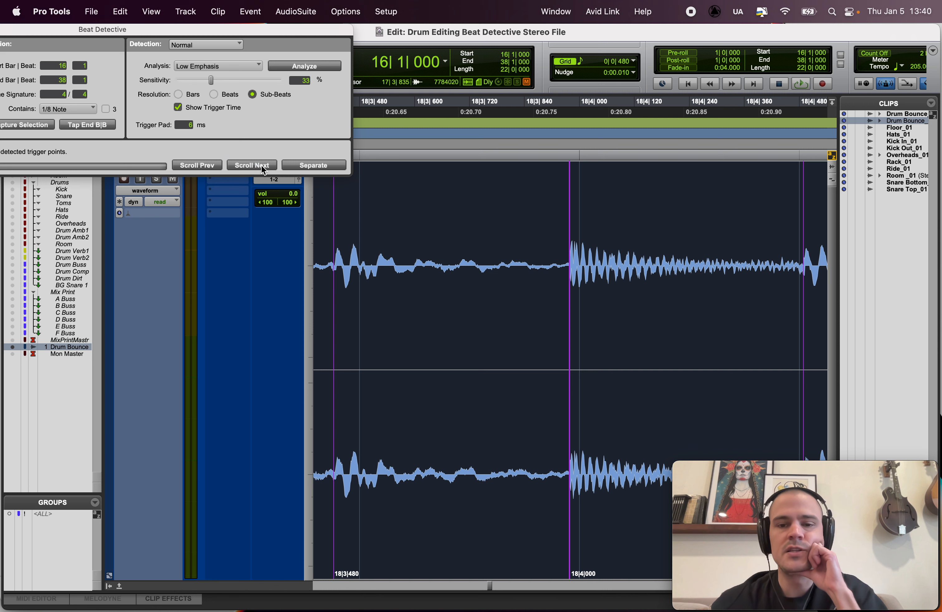
{"action": "left_click", "coordinate": [263, 167]}
{"action": "left_click", "coordinate": [263, 167]}
{"action": "left_click", "coordinate": [263, 167]}
{"action": "left_click", "coordinate": [263, 167]}
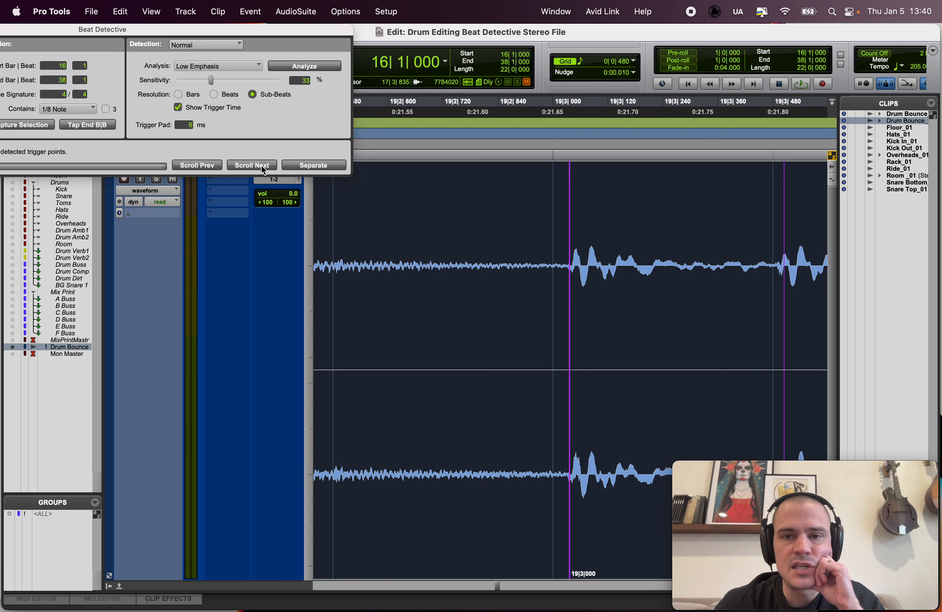
{"action": "left_click", "coordinate": [263, 167]}
{"action": "left_click", "coordinate": [263, 167]}
{"action": "left_click", "coordinate": [263, 167]}
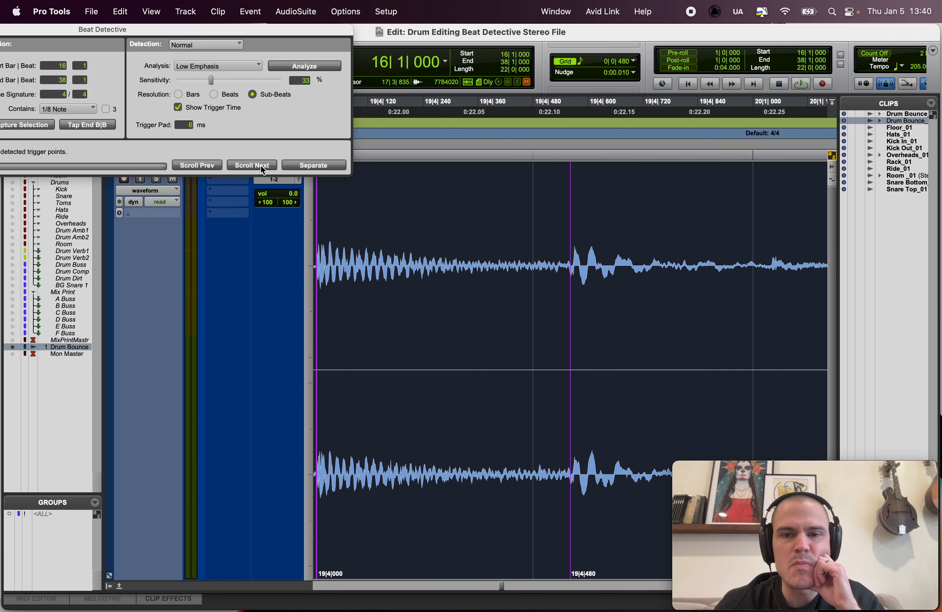
{"action": "left_click", "coordinate": [263, 167]}
{"action": "left_click", "coordinate": [263, 167]}
{"action": "left_click", "coordinate": [263, 167]}
{"action": "left_click", "coordinate": [263, 167]}
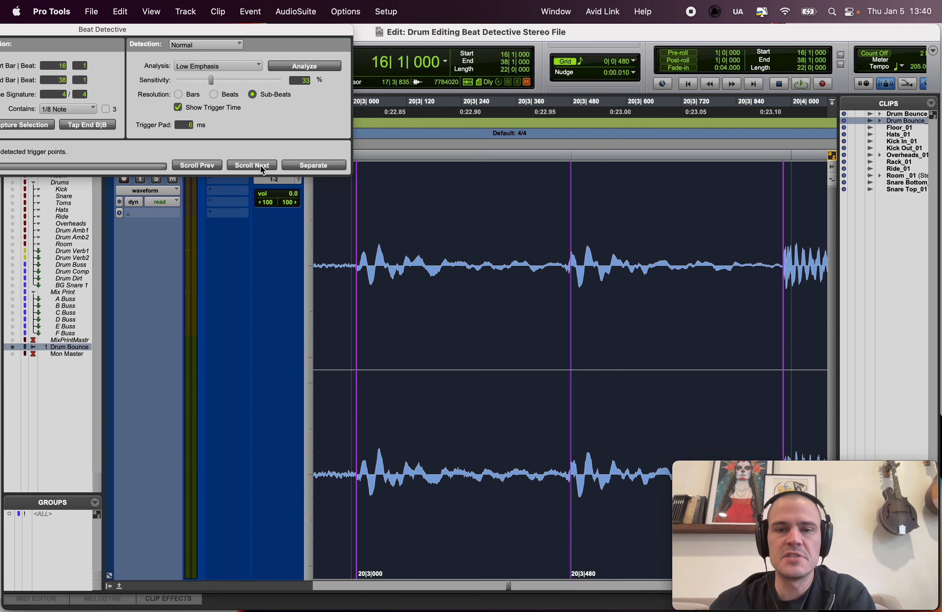
{"action": "left_click", "coordinate": [262, 167]}
{"action": "left_click", "coordinate": [262, 167]}
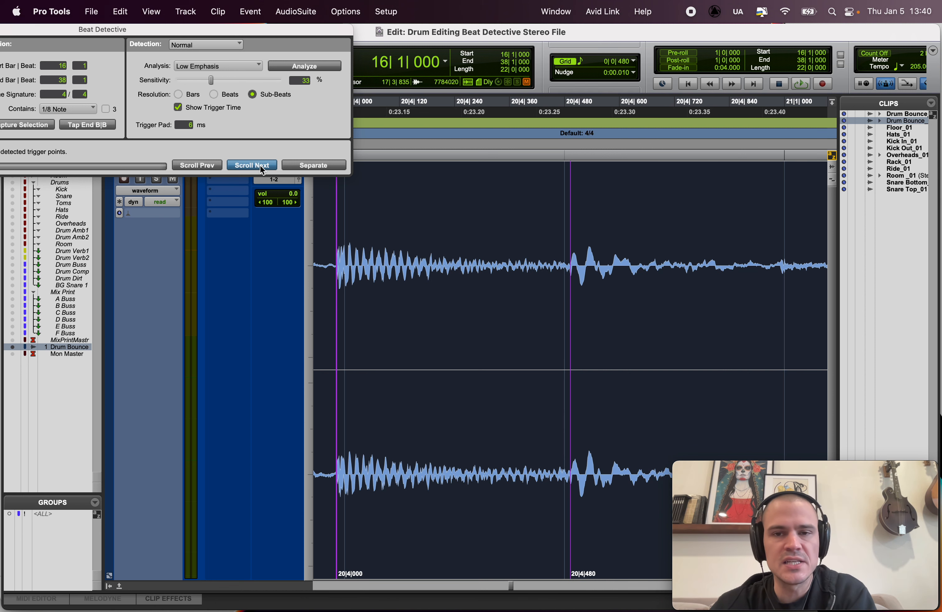
{"action": "left_click", "coordinate": [261, 167]}
{"action": "left_click", "coordinate": [262, 167]}
{"action": "left_click", "coordinate": [260, 165]}
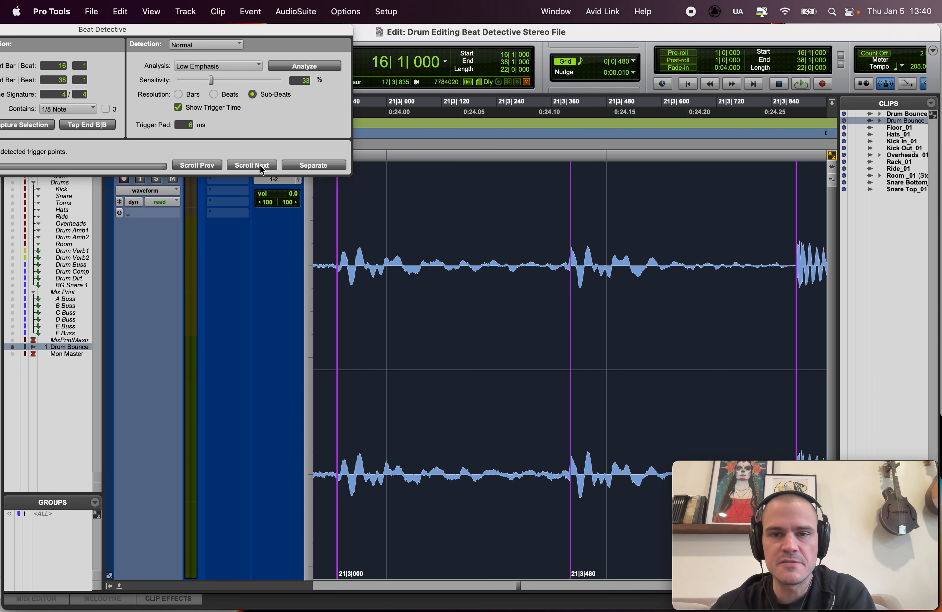
{"action": "left_click", "coordinate": [259, 165]}
{"action": "left_click", "coordinate": [260, 165]}
{"action": "left_click", "coordinate": [260, 165]}
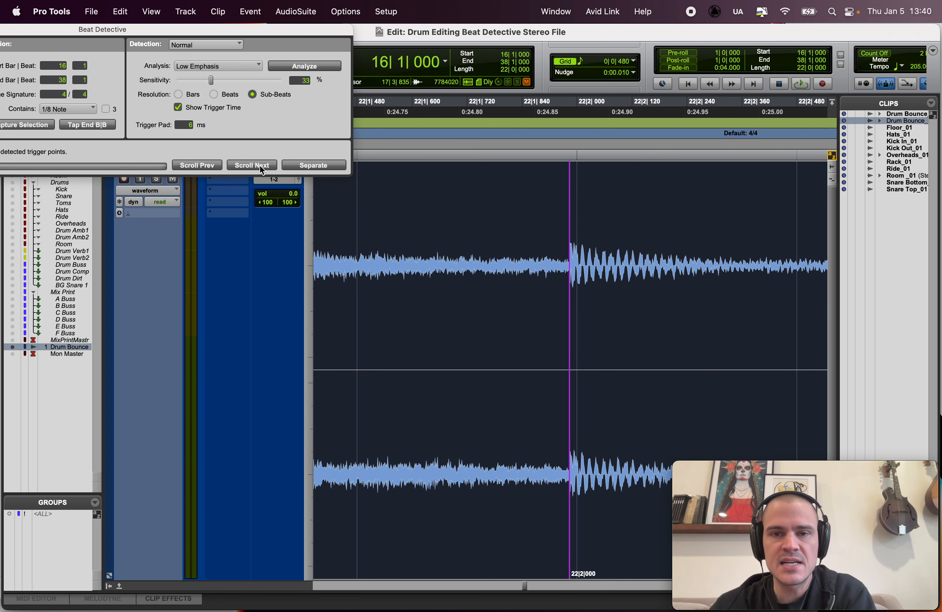
{"action": "left_click", "coordinate": [260, 165]}
{"action": "left_click", "coordinate": [260, 165]}
{"action": "left_click", "coordinate": [260, 165]}
{"action": "left_click", "coordinate": [260, 165]}
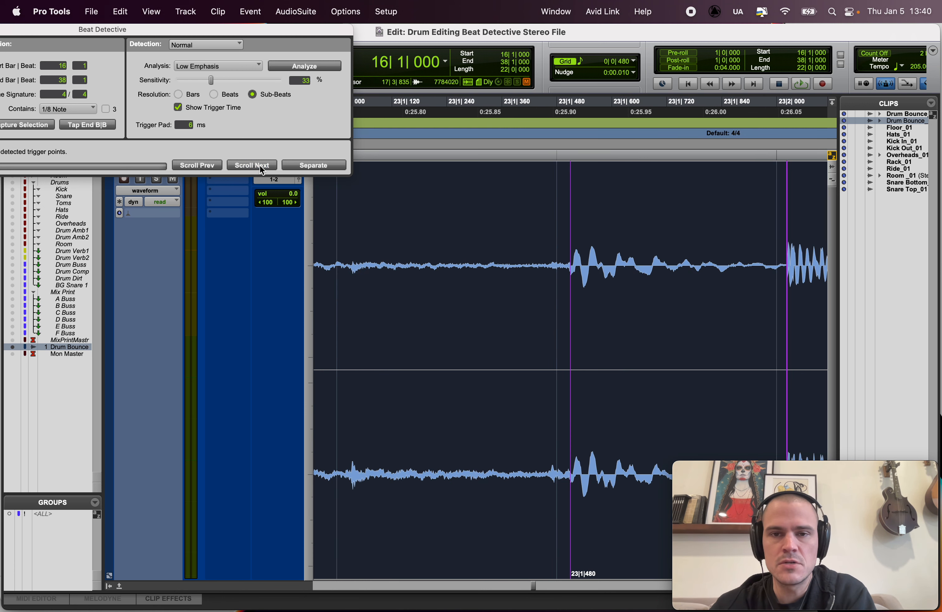
{"action": "left_click", "coordinate": [260, 165]}
{"action": "left_click", "coordinate": [260, 165]}
{"action": "left_click", "coordinate": [260, 165]}
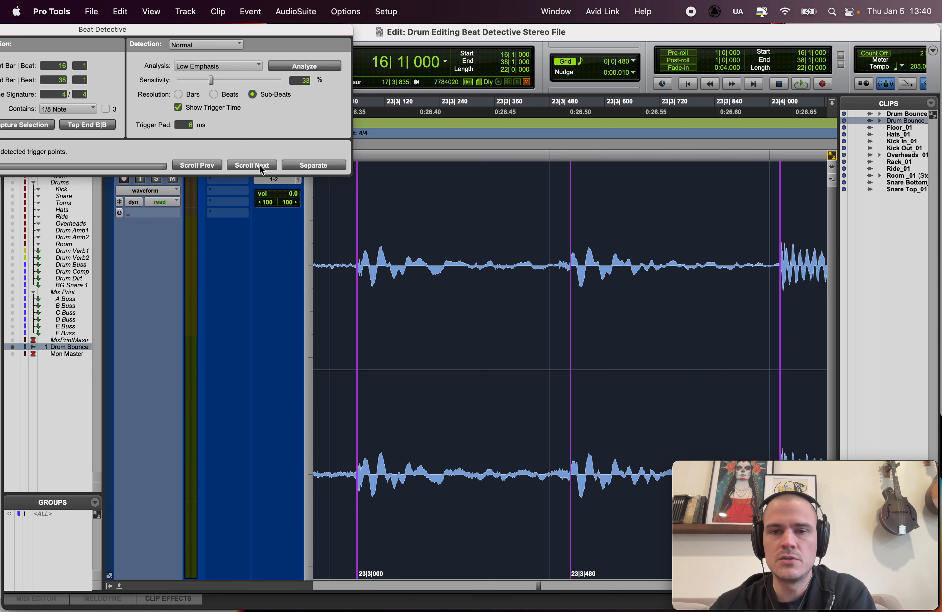
{"action": "left_click", "coordinate": [260, 165]}
{"action": "left_click", "coordinate": [260, 165]}
{"action": "left_click", "coordinate": [260, 165]}
{"action": "left_click", "coordinate": [260, 165]}
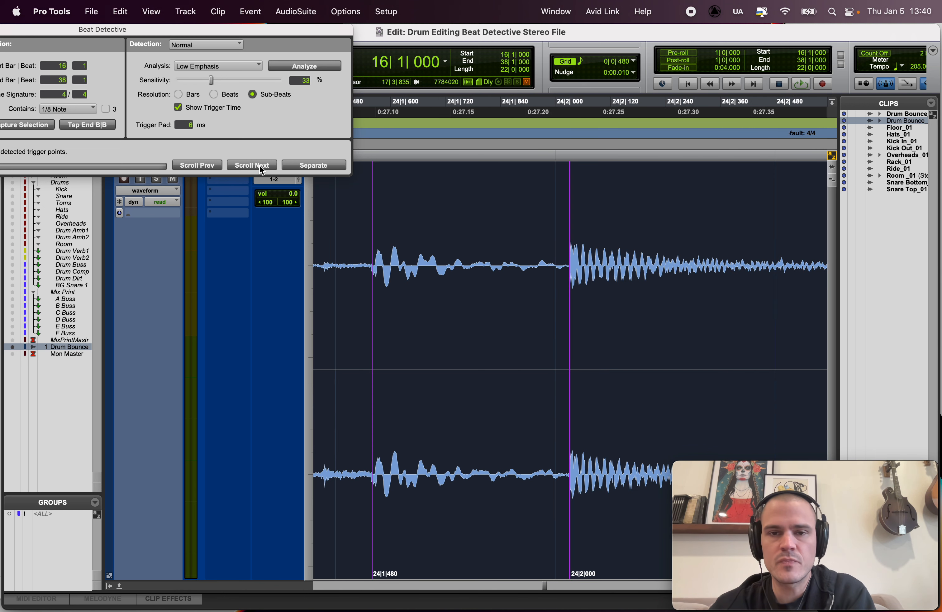
Step: Compare the 24|1|480 and 24|2|000 triggers, play the drums from 21|4|703 to judge the hit, and reselect the whole drum clip
{"action": "left_click", "coordinate": [209, 162]}
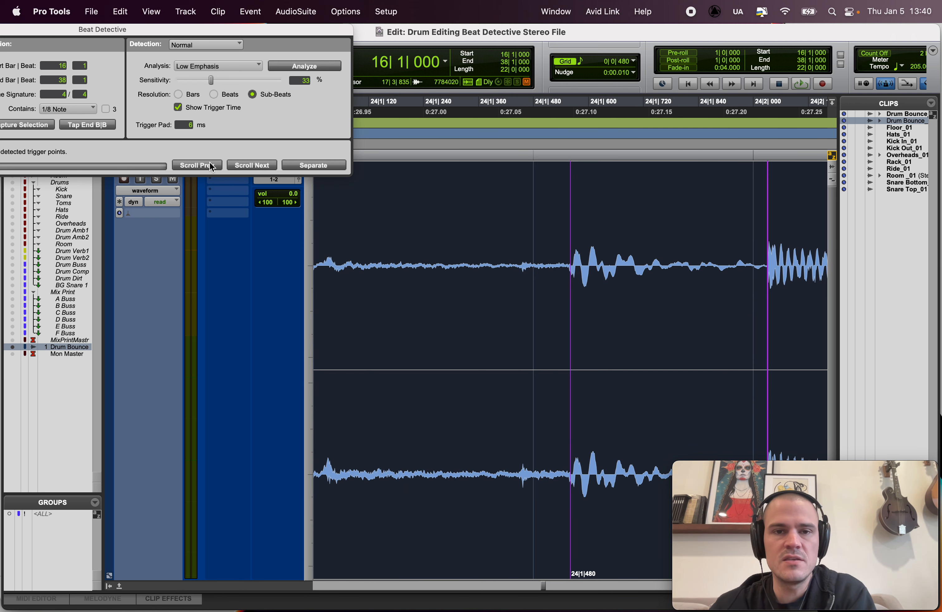
{"action": "left_click", "coordinate": [263, 163]}
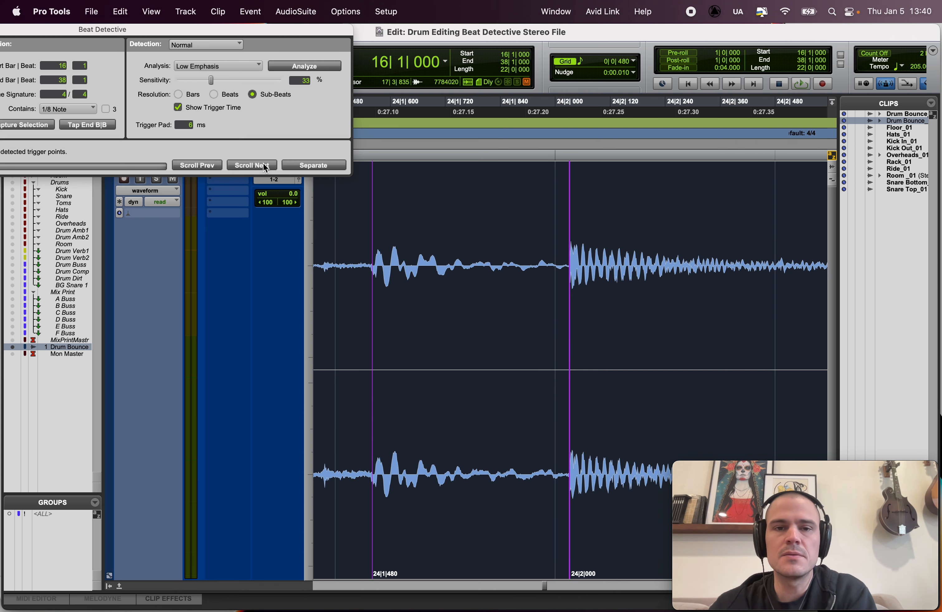
{"action": "left_click", "coordinate": [212, 166]}
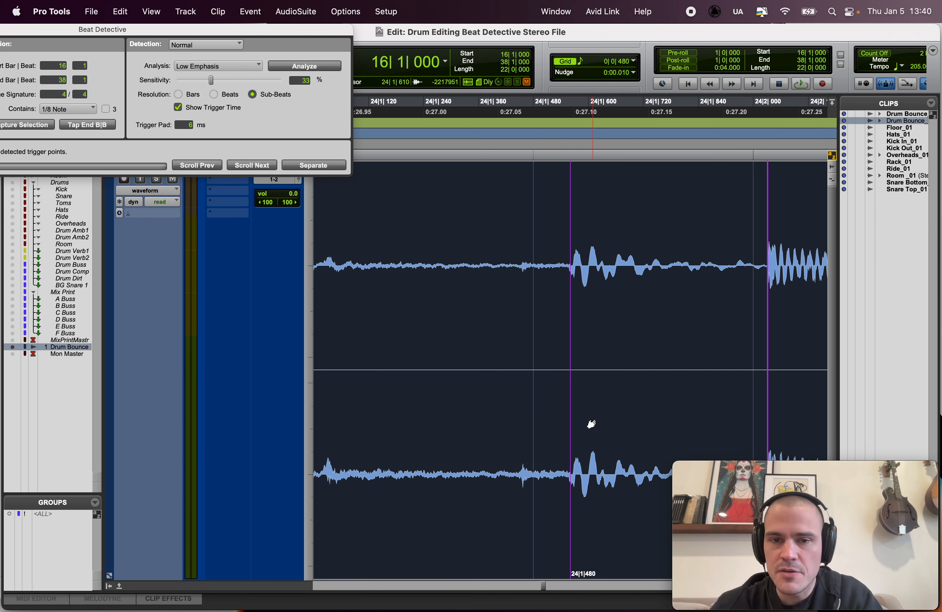
{"action": "left_click", "coordinate": [571, 254]}
{"action": "key", "text": "r"}
{"action": "key", "text": "r"}
{"action": "key", "text": "r"}
{"action": "key", "text": "r"}
{"action": "key", "text": "r"}
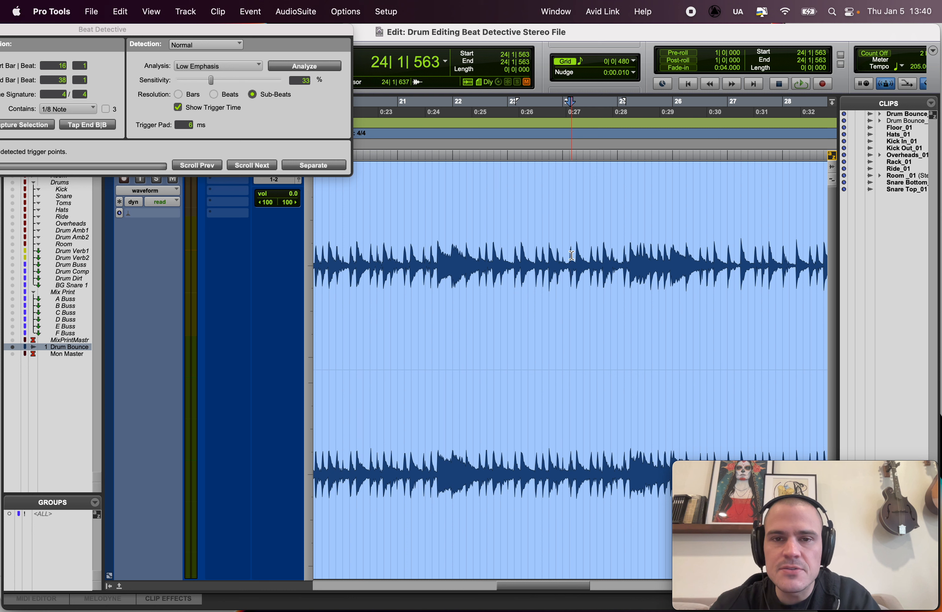
{"action": "key", "text": "space"}
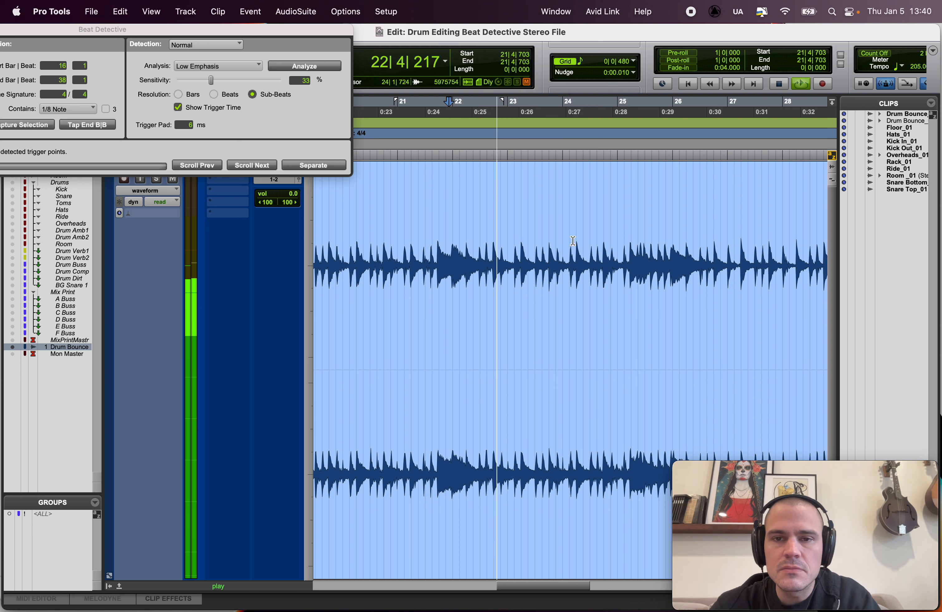
{"action": "key", "text": "space"}
{"action": "left_click", "coordinate": [572, 240]}
{"action": "left_click", "coordinate": [587, 475]}
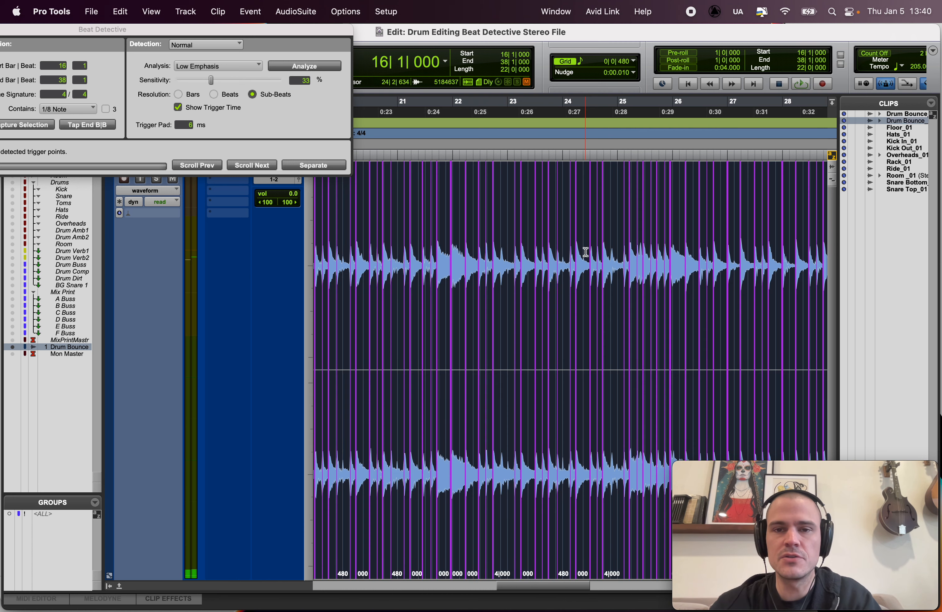
Step: Inspect the 24|1|480 trigger up close against the start of its drum transient
{"action": "left_click", "coordinate": [572, 238]}
{"action": "key", "text": "t"}
{"action": "key", "text": "t"}
{"action": "key", "text": "t"}
{"action": "key", "text": "t"}
{"action": "key", "text": "t"}
{"action": "double_click", "coordinate": [580, 488]}
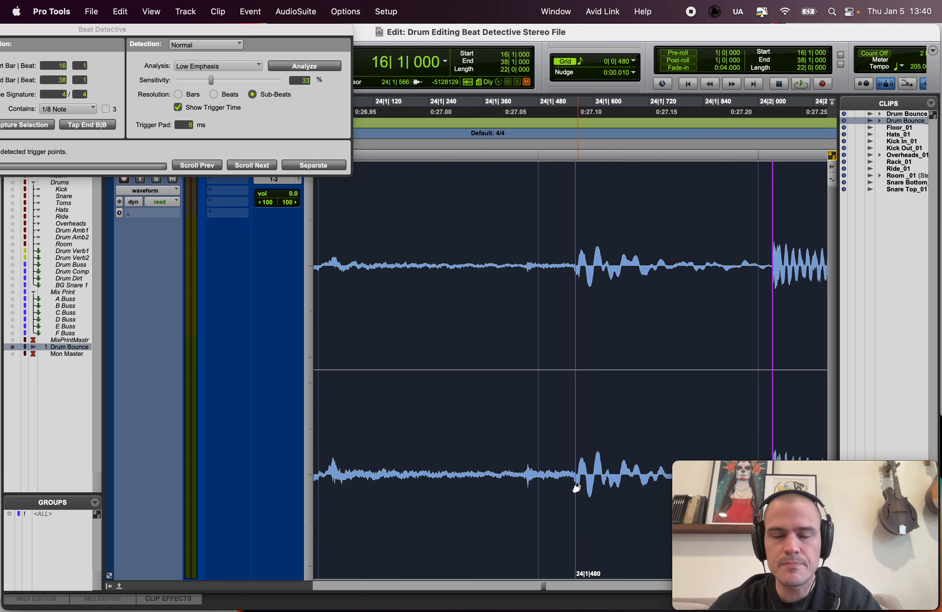
Step: Check each following trigger and its time label against the drum transients from 24|3|000 to 33|4|000
{"action": "left_click", "coordinate": [257, 165]}
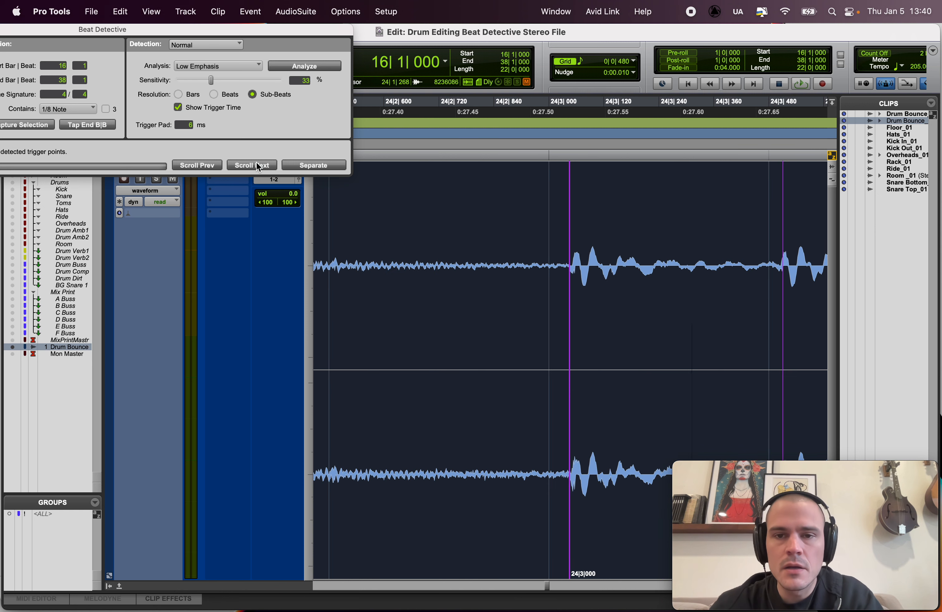
{"action": "left_click", "coordinate": [257, 165]}
{"action": "left_click", "coordinate": [257, 166]}
{"action": "left_click", "coordinate": [257, 166]}
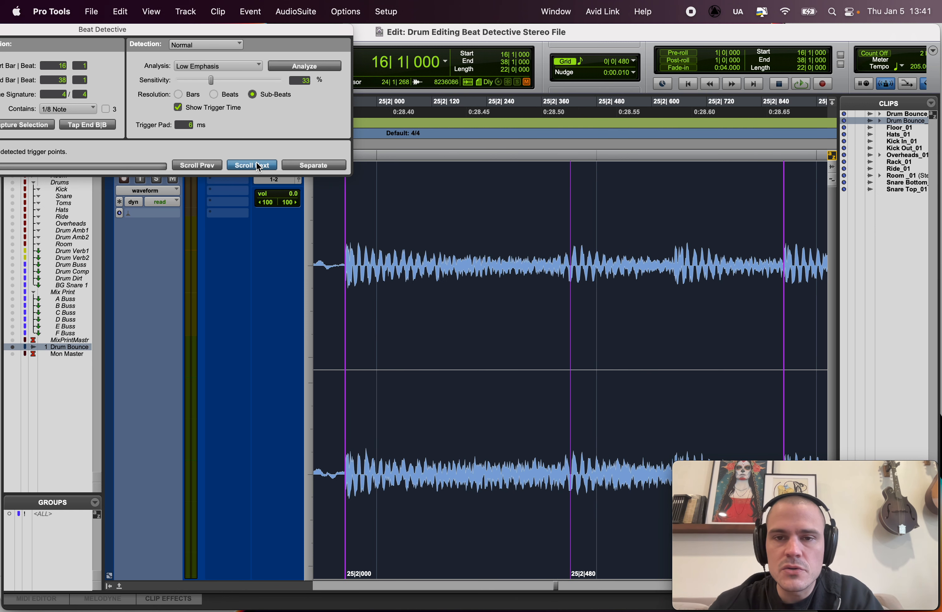
{"action": "left_click", "coordinate": [257, 165]}
{"action": "left_click", "coordinate": [257, 165]}
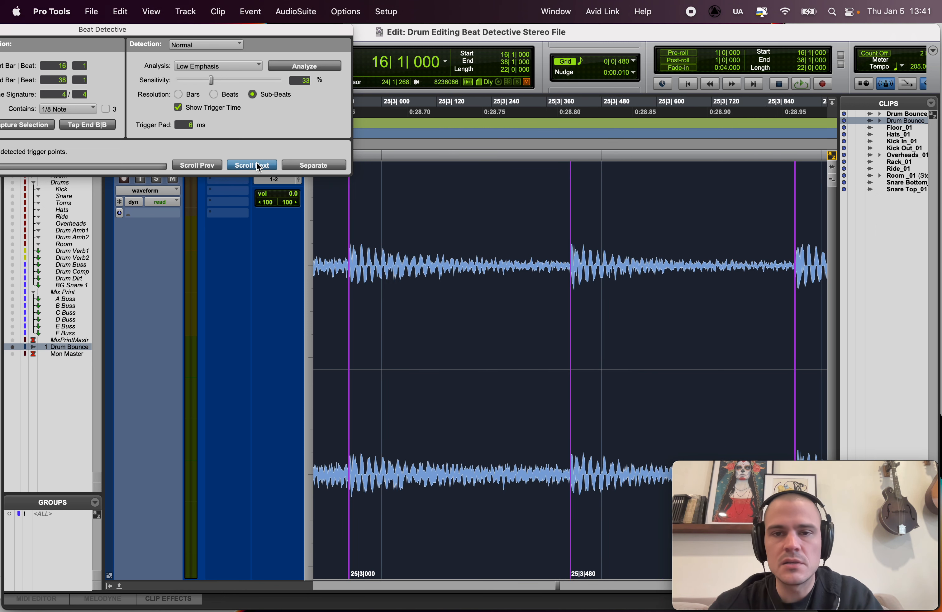
{"action": "left_click", "coordinate": [257, 165]}
{"action": "left_click", "coordinate": [257, 166]}
{"action": "left_click", "coordinate": [257, 166]}
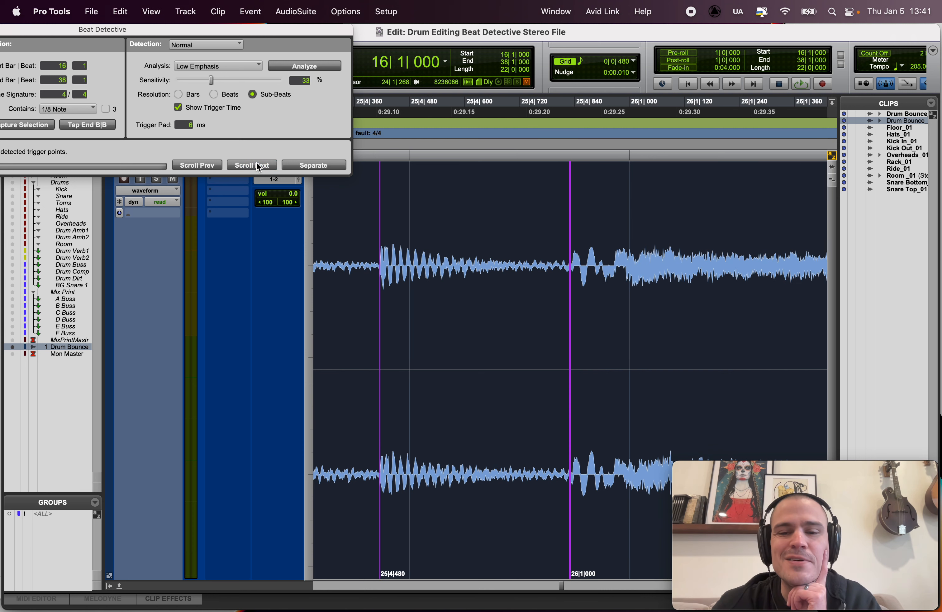
{"action": "left_click", "coordinate": [257, 166]}
{"action": "left_click", "coordinate": [257, 166]}
{"action": "left_click", "coordinate": [257, 166]}
{"action": "left_click", "coordinate": [258, 165]}
{"action": "left_click", "coordinate": [258, 165]}
{"action": "left_click", "coordinate": [257, 165]}
{"action": "left_click", "coordinate": [257, 166]}
{"action": "left_click", "coordinate": [257, 166]}
{"action": "left_click", "coordinate": [257, 165]}
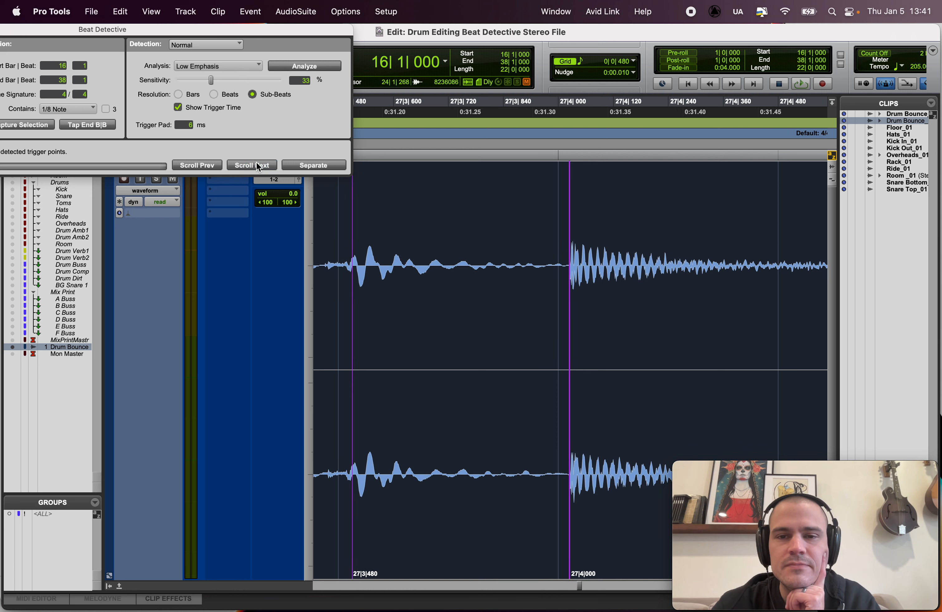
{"action": "left_click", "coordinate": [258, 166]}
{"action": "left_click", "coordinate": [257, 166]}
{"action": "left_click", "coordinate": [258, 166]}
{"action": "left_click", "coordinate": [257, 166]}
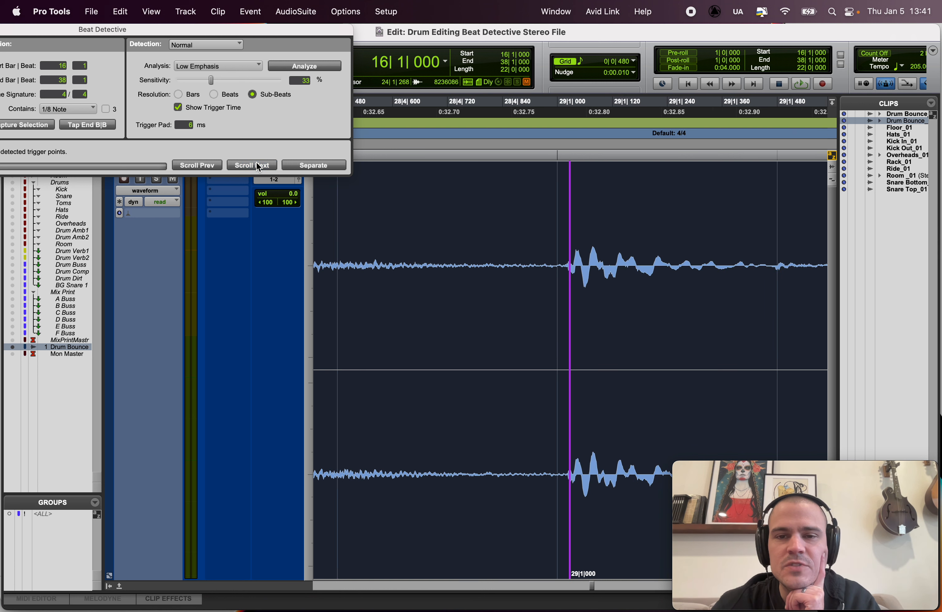
{"action": "left_click", "coordinate": [257, 165]}
{"action": "left_click", "coordinate": [257, 166]}
{"action": "left_click", "coordinate": [257, 165]}
{"action": "left_click", "coordinate": [258, 165]}
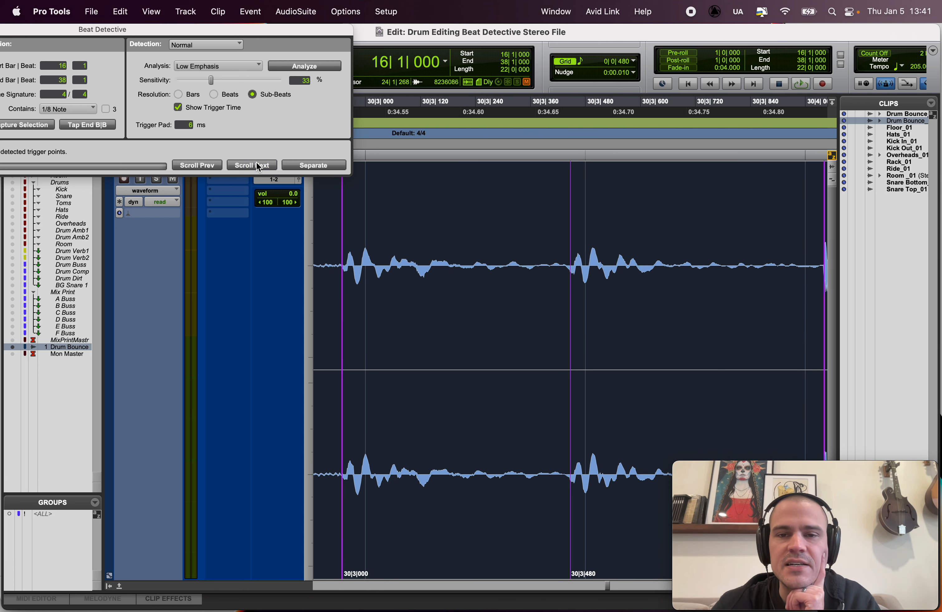
{"action": "left_click", "coordinate": [257, 165]}
{"action": "left_click", "coordinate": [258, 166]}
{"action": "left_click", "coordinate": [258, 166]}
{"action": "left_click", "coordinate": [257, 166]}
{"action": "left_click", "coordinate": [258, 165]}
{"action": "left_click", "coordinate": [257, 165]}
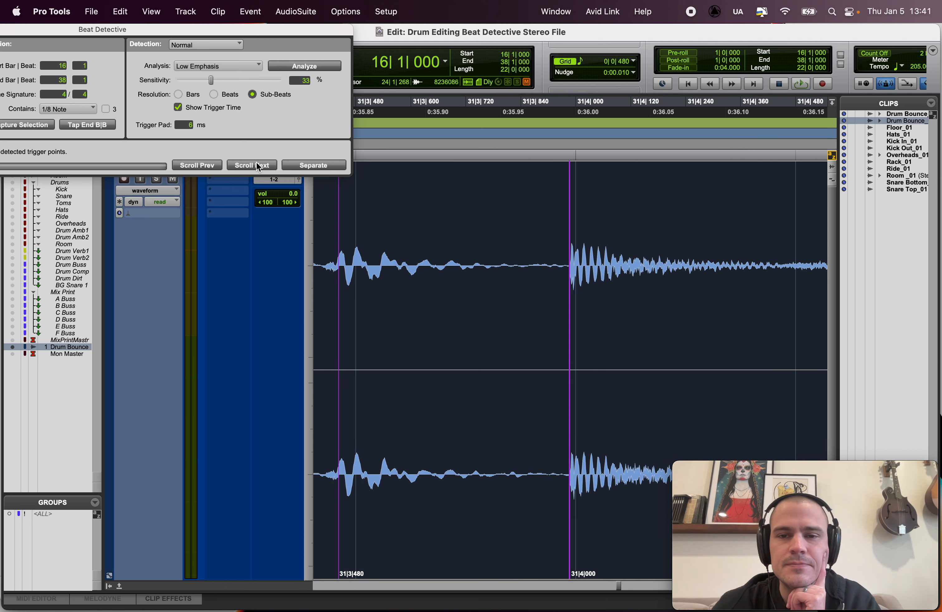
{"action": "left_click", "coordinate": [257, 165]}
{"action": "left_click", "coordinate": [257, 165]}
{"action": "left_click", "coordinate": [258, 166]}
{"action": "left_click", "coordinate": [257, 165]}
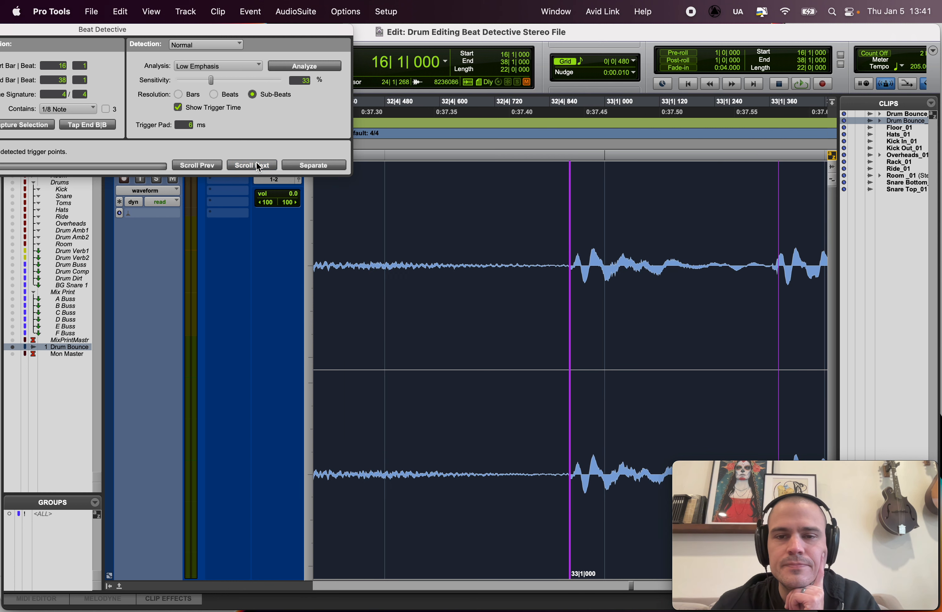
{"action": "left_click", "coordinate": [257, 165]}
{"action": "left_click", "coordinate": [257, 165]}
{"action": "left_click", "coordinate": [209, 166]}
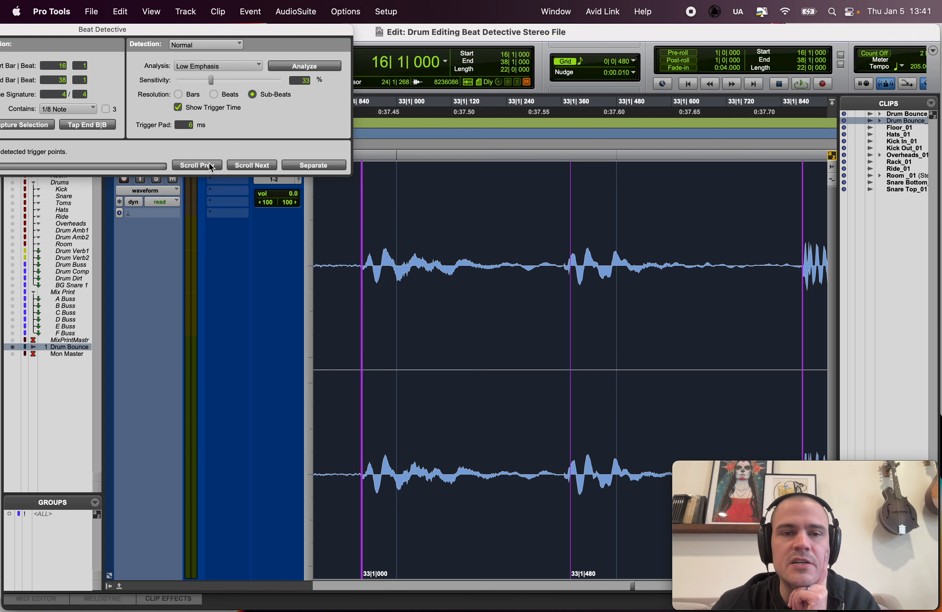
{"action": "left_click", "coordinate": [260, 166]}
{"action": "left_click", "coordinate": [260, 166]}
{"action": "left_click", "coordinate": [260, 166]}
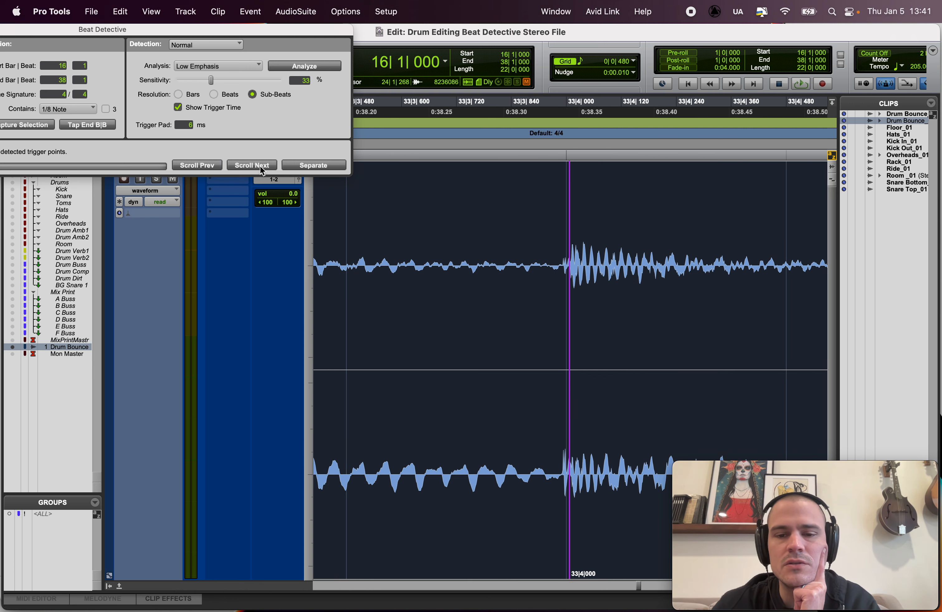
Step: Move the late 33|4|000 trigger slightly earlier so it sits on the start of its drum transient
{"action": "left_click", "coordinate": [260, 165]}
{"action": "left_click", "coordinate": [220, 165]}
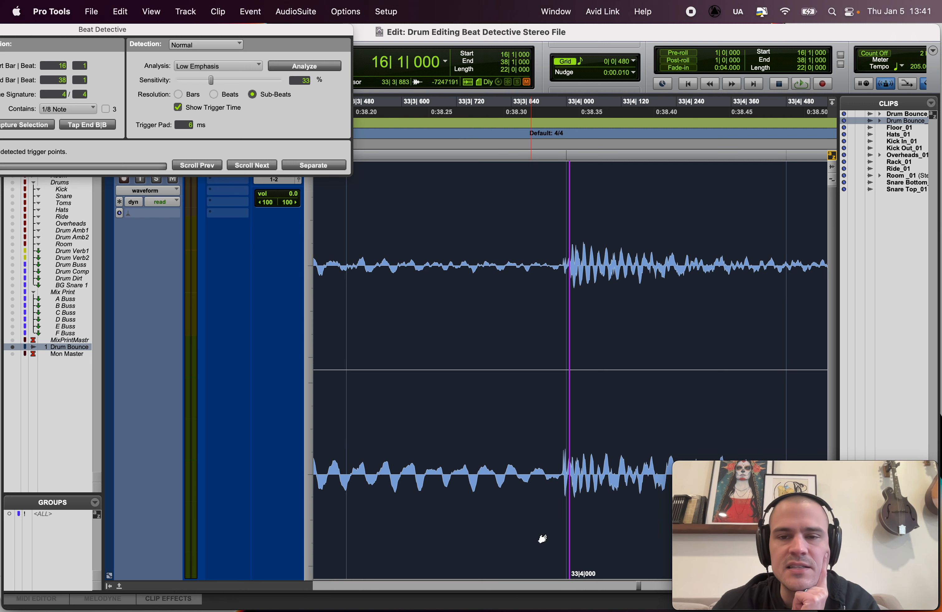
{"action": "left_click_drag", "start_coordinate": [569, 540], "coordinate": [562, 539]}
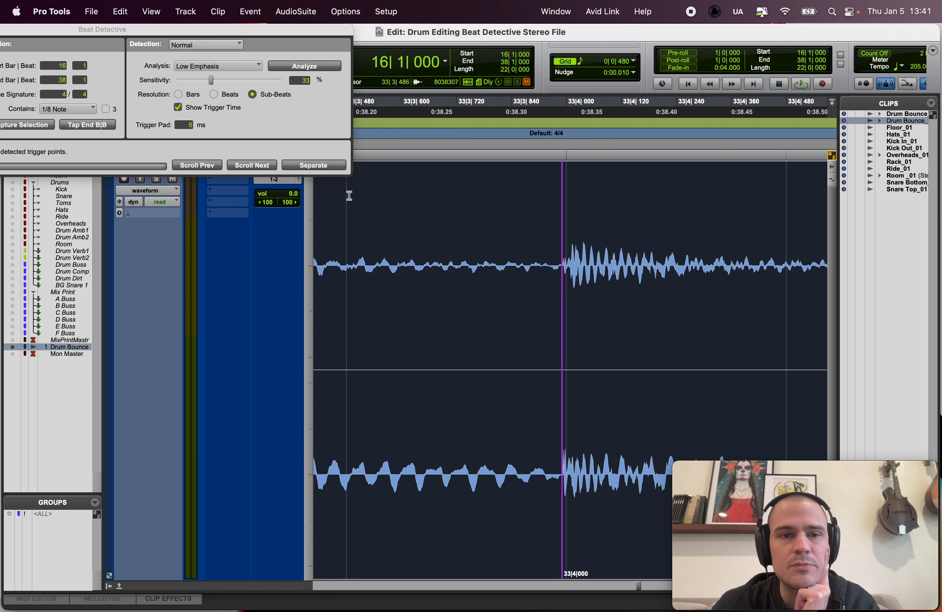
Step: Check the remaining triggers and their time labels against the transients from bar 34 to the end of the drum clip
{"action": "left_click", "coordinate": [257, 165]}
{"action": "left_click", "coordinate": [258, 165]}
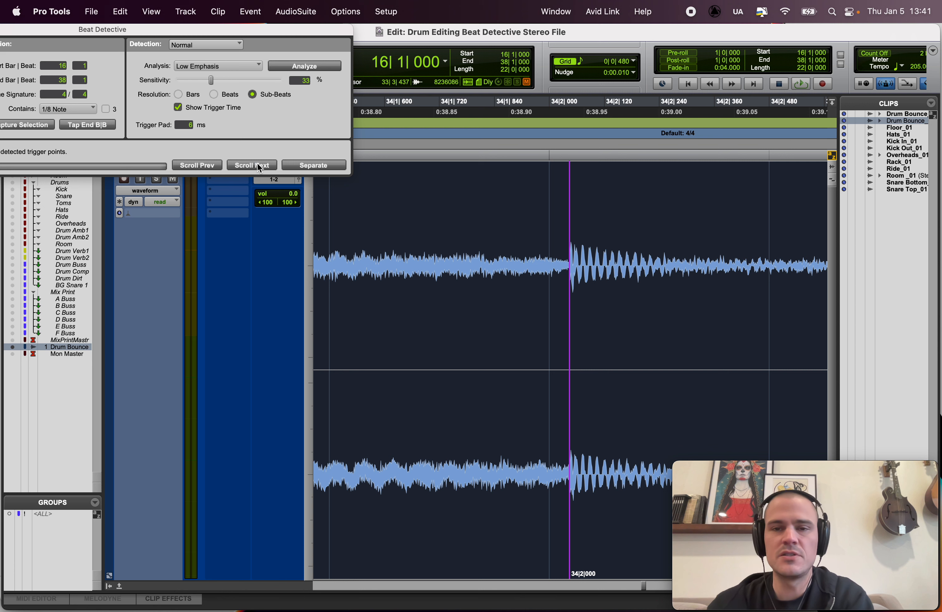
{"action": "left_click", "coordinate": [257, 164]}
{"action": "left_click", "coordinate": [257, 165]}
{"action": "left_click", "coordinate": [258, 165]}
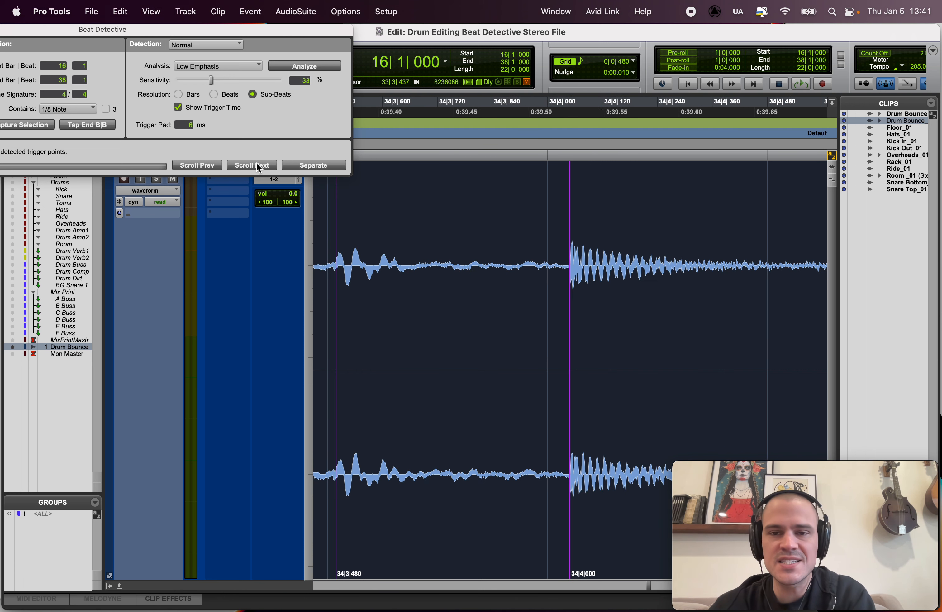
{"action": "left_click", "coordinate": [258, 164]}
{"action": "left_click", "coordinate": [257, 165]}
{"action": "left_click", "coordinate": [257, 165]}
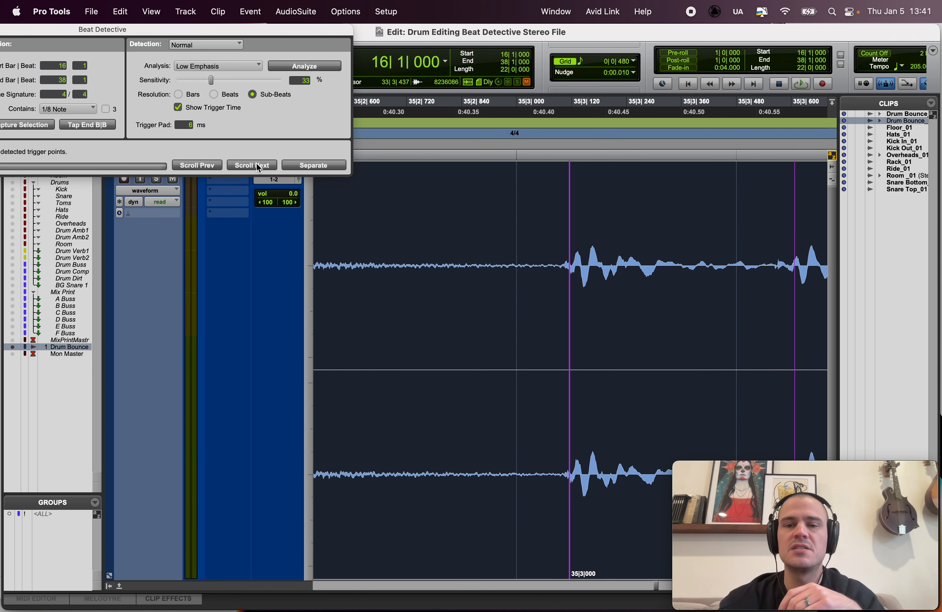
{"action": "left_click", "coordinate": [257, 164]}
{"action": "left_click", "coordinate": [257, 165]}
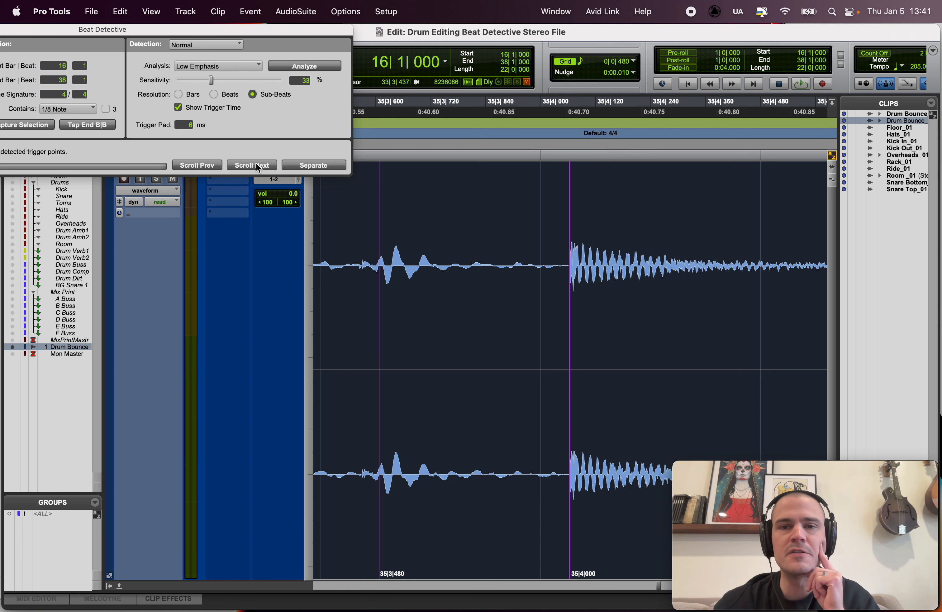
{"action": "left_click", "coordinate": [257, 164]}
{"action": "left_click", "coordinate": [257, 165]}
{"action": "left_click", "coordinate": [258, 164]}
{"action": "left_click", "coordinate": [257, 164]}
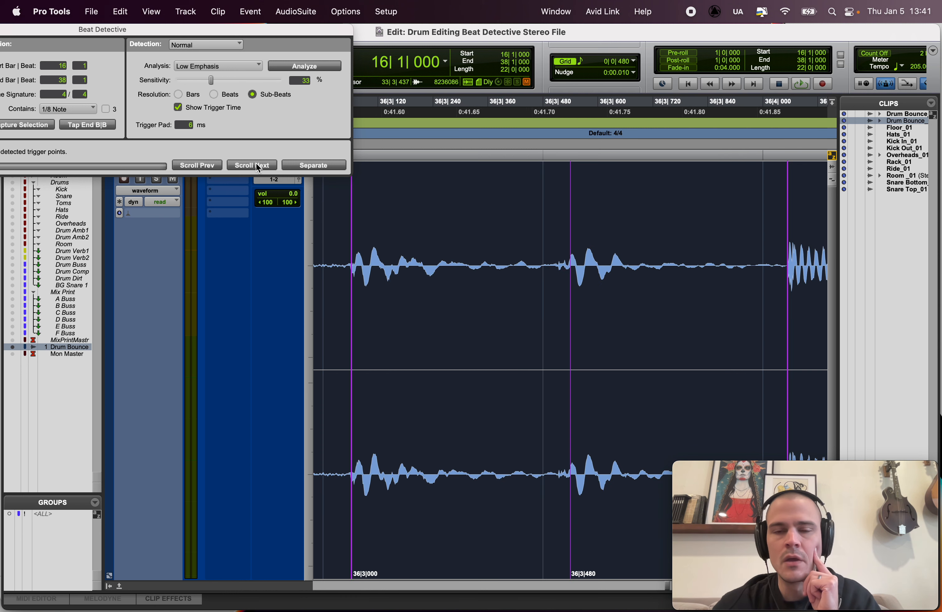
{"action": "left_click", "coordinate": [256, 165]}
{"action": "left_click", "coordinate": [257, 165]}
{"action": "left_click", "coordinate": [256, 164]}
{"action": "left_click", "coordinate": [256, 164]}
{"action": "left_click", "coordinate": [257, 164]}
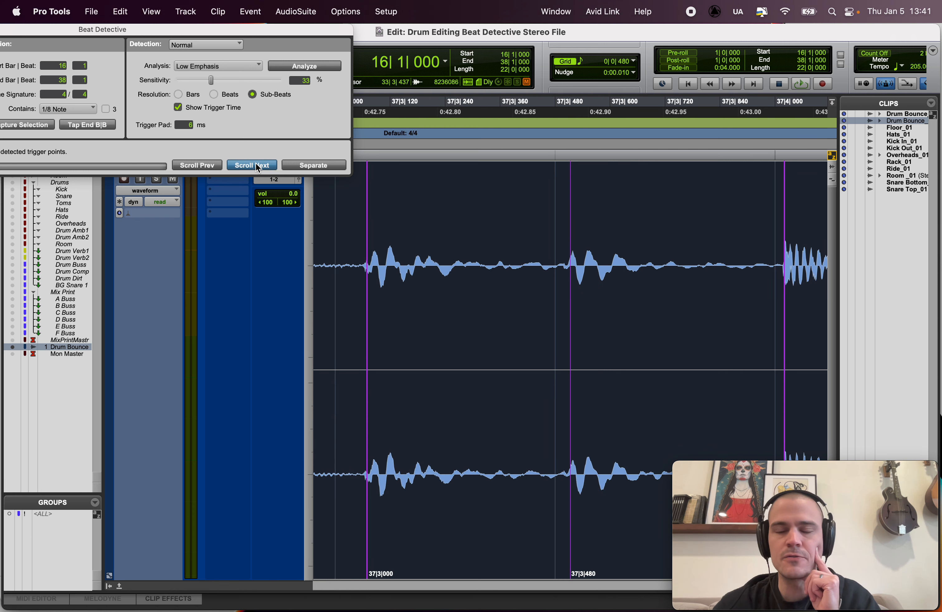
{"action": "left_click", "coordinate": [257, 165]}
{"action": "left_click", "coordinate": [258, 164]}
{"action": "left_click", "coordinate": [256, 165]}
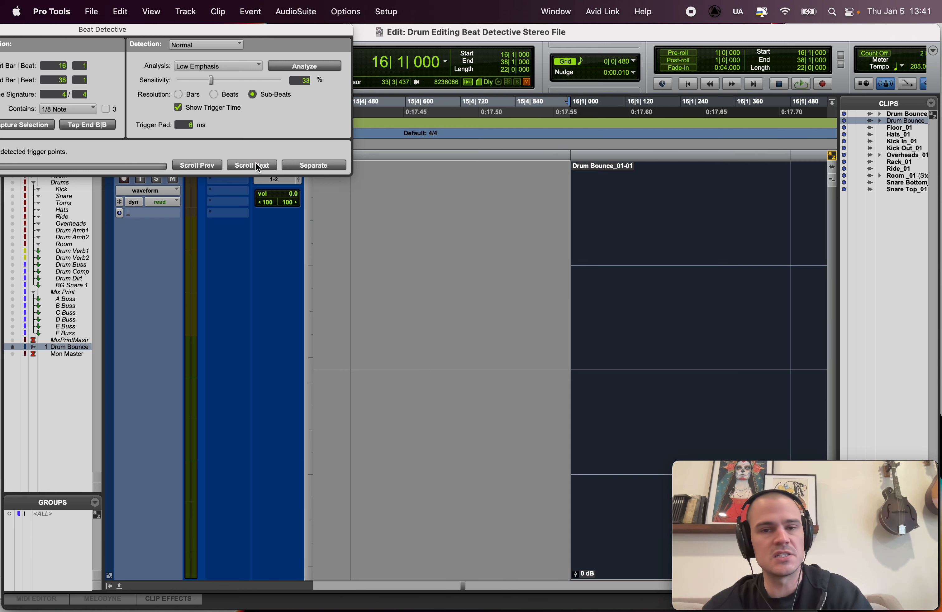
Step: Look over the triggers across the whole drum clip and review those in bars 17 and 18 with their time labels
{"action": "key", "text": "alt+a"}
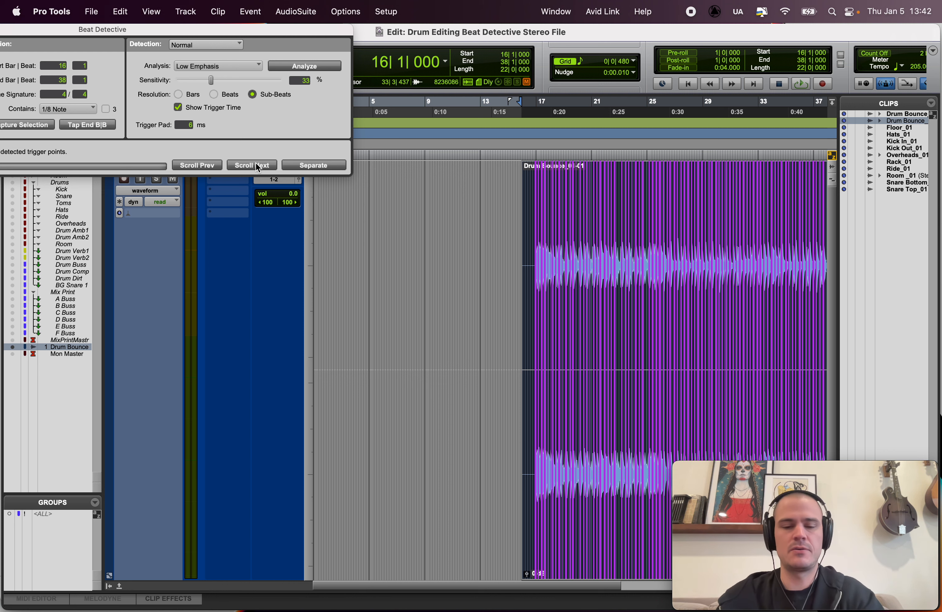
{"action": "key", "text": "t"}
{"action": "key", "text": "t"}
{"action": "key", "text": "t"}
{"action": "scroll", "coordinate": [415, 261], "scroll_direction": "right", "scroll_amount": 5}
{"action": "key", "text": "t"}
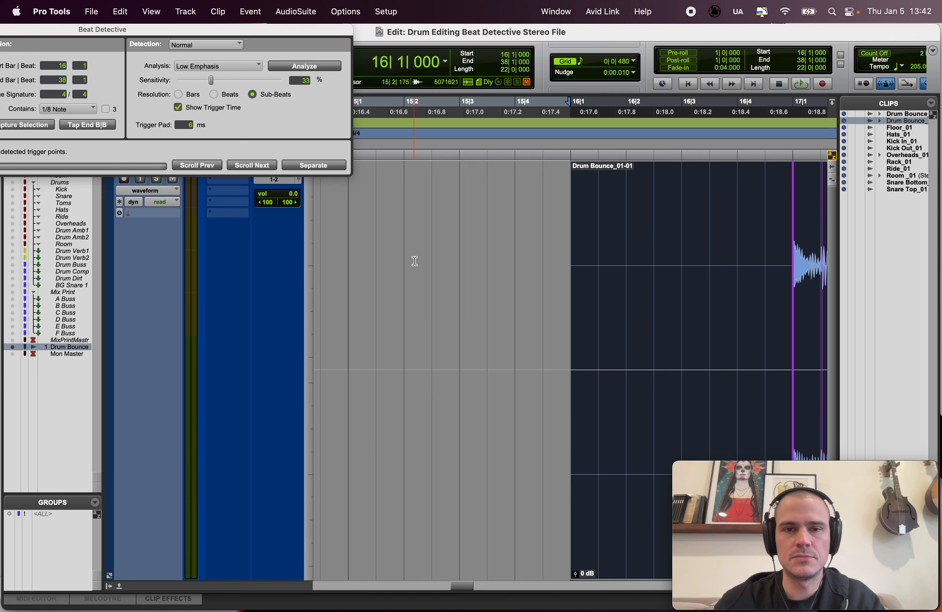
{"action": "scroll", "coordinate": [415, 261], "scroll_direction": "right", "scroll_amount": 5}
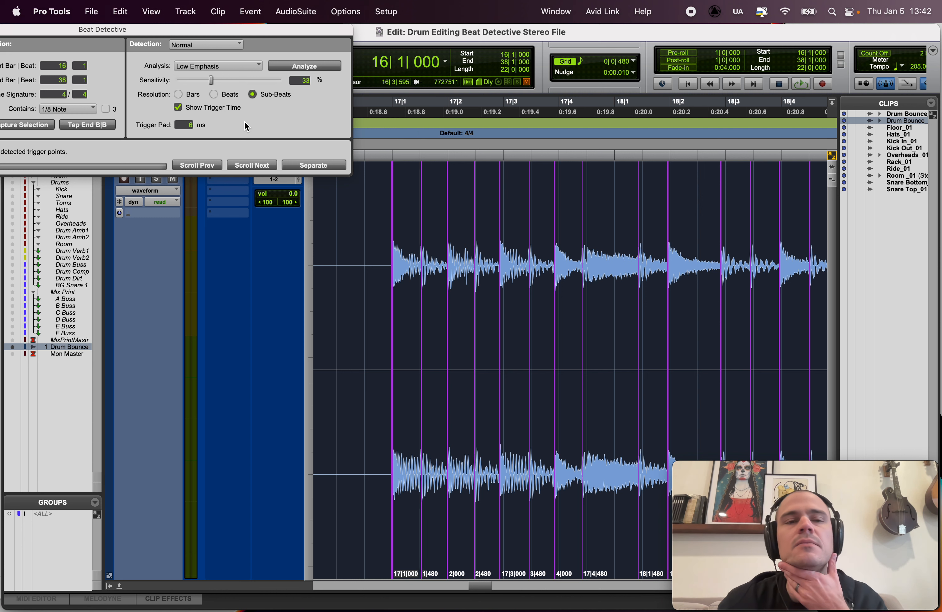
Step: Review the analysis modes available for trigger detection, keeping Low Emphasis selected
{"action": "left_click", "coordinate": [199, 67]}
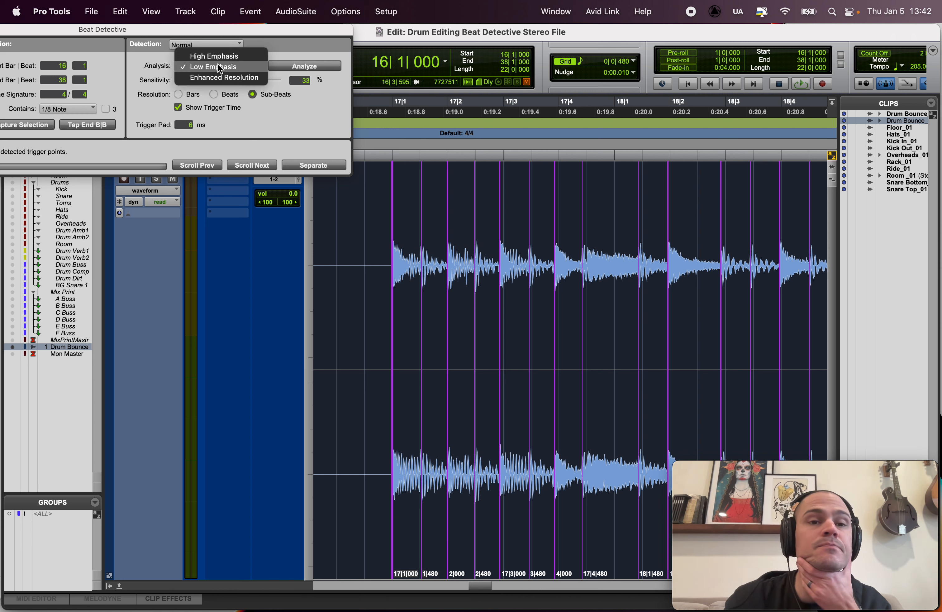
{"action": "left_click", "coordinate": [151, 64]}
{"action": "left_click", "coordinate": [182, 65]}
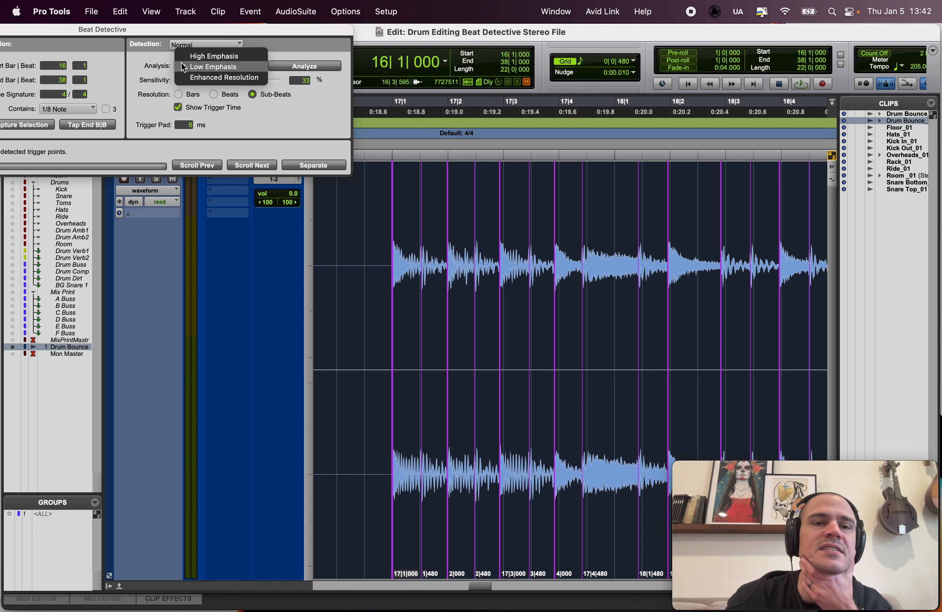
{"action": "left_click", "coordinate": [165, 65]}
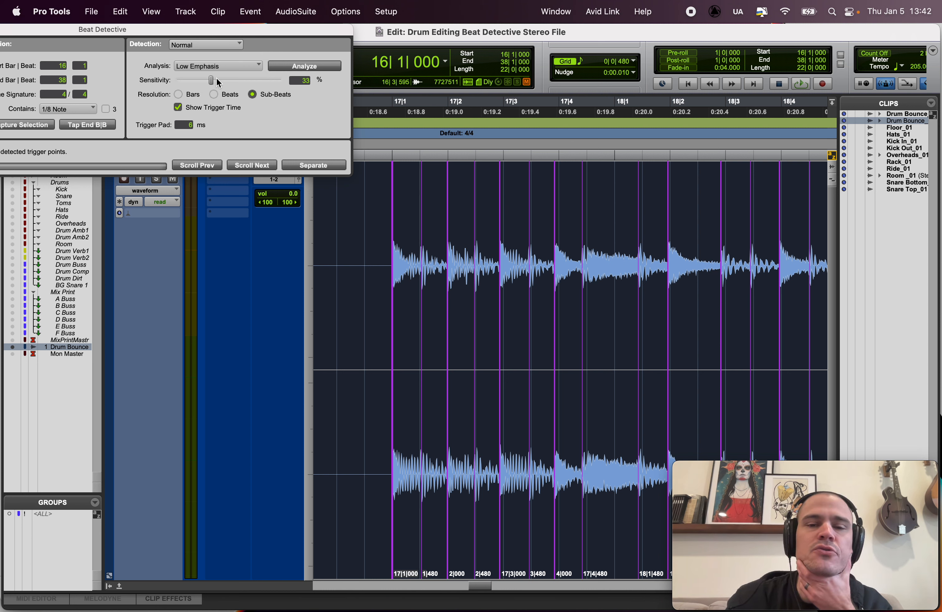
{"action": "left_click", "coordinate": [232, 66]}
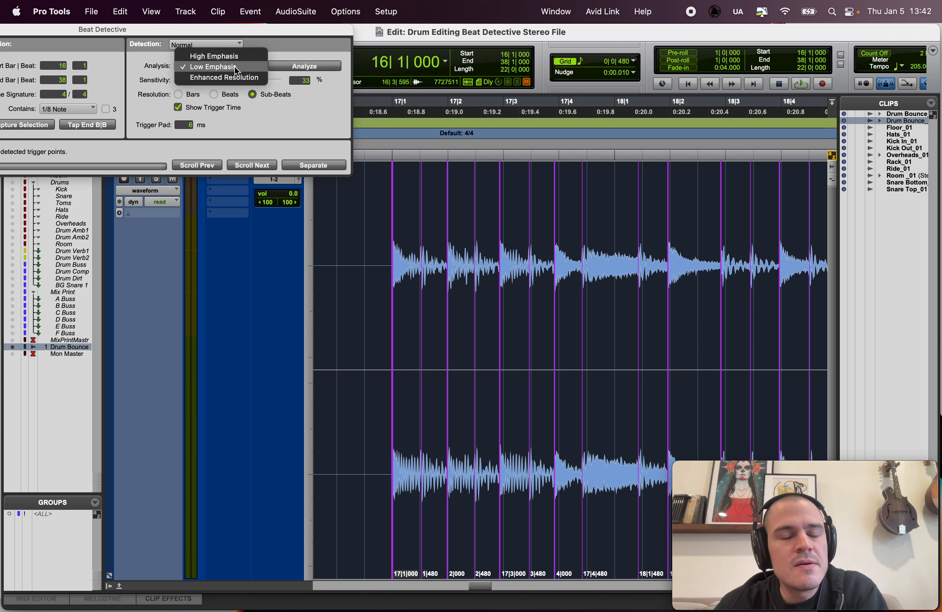
{"action": "left_click", "coordinate": [167, 69]}
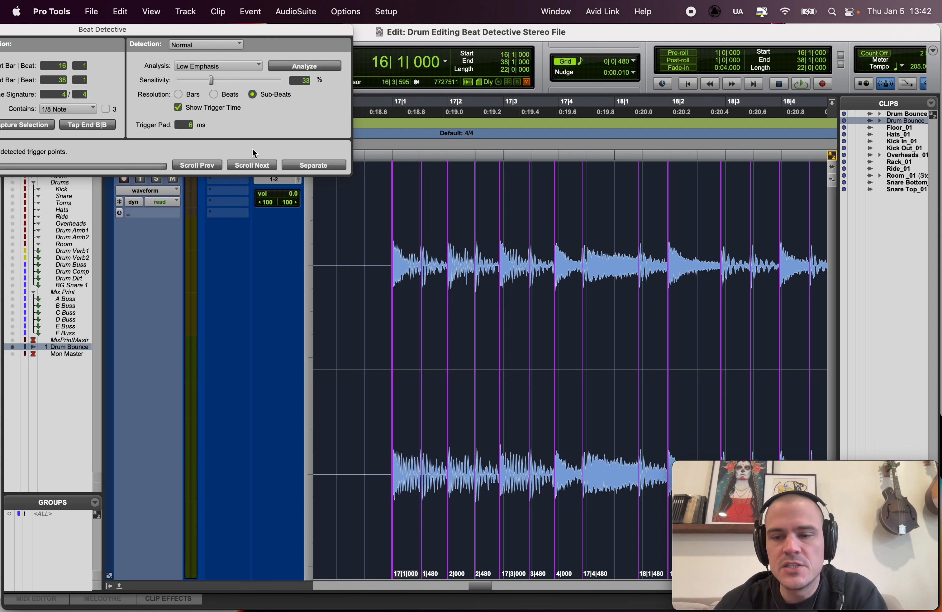
{"action": "left_click", "coordinate": [194, 65]}
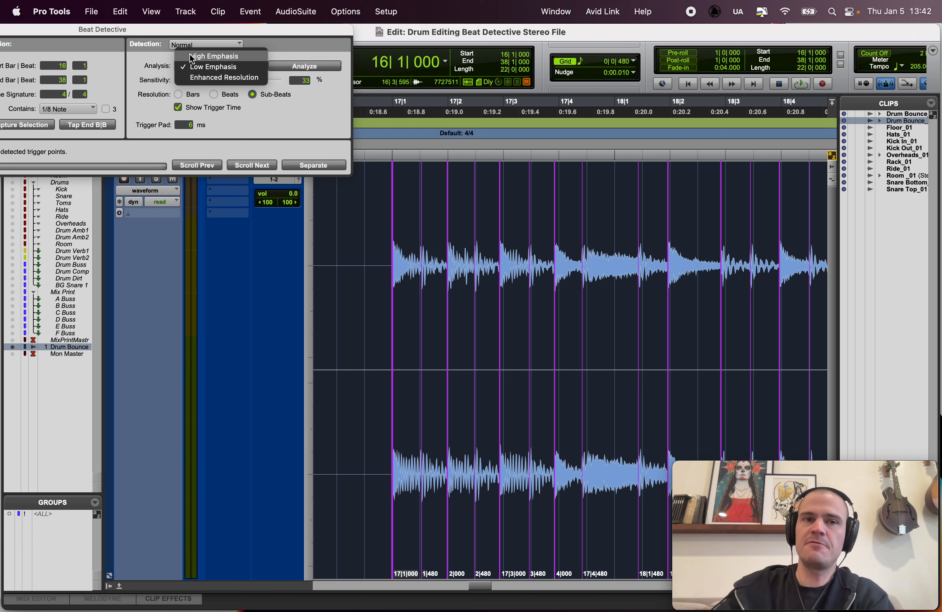
{"action": "left_click", "coordinate": [208, 67]}
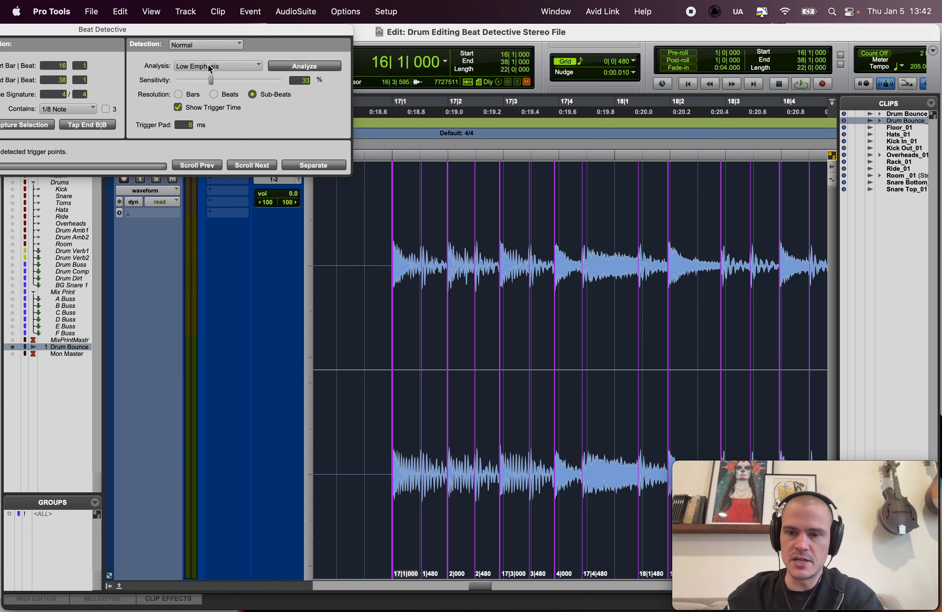
{"action": "left_click", "coordinate": [209, 65]}
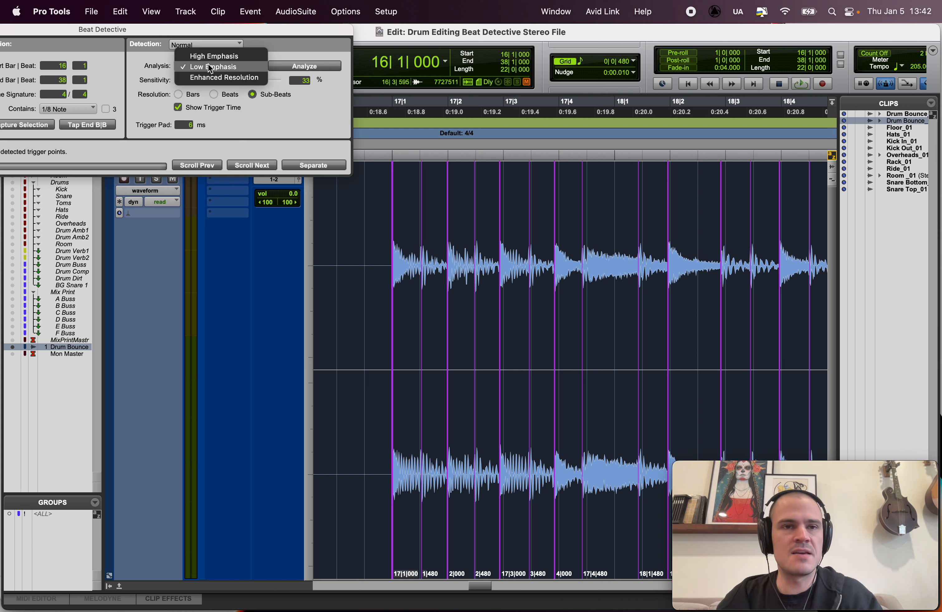
{"action": "left_click", "coordinate": [225, 29]}
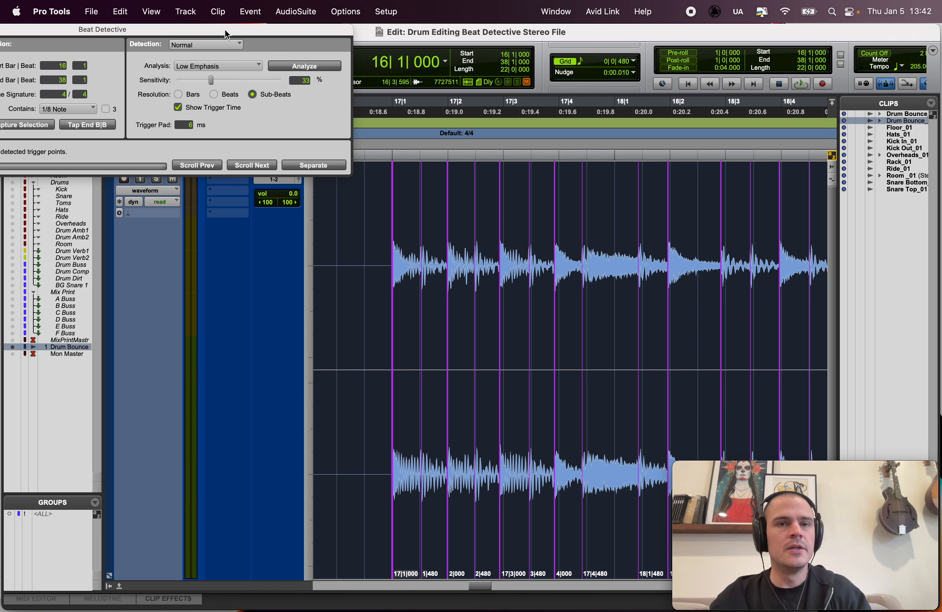
{"action": "left_click", "coordinate": [215, 66]}
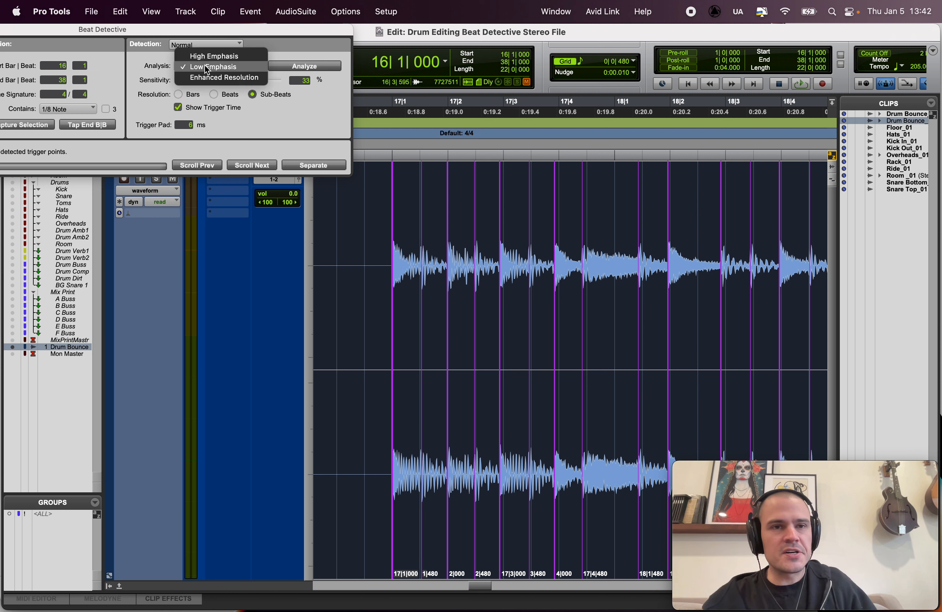
{"action": "left_click", "coordinate": [155, 69]}
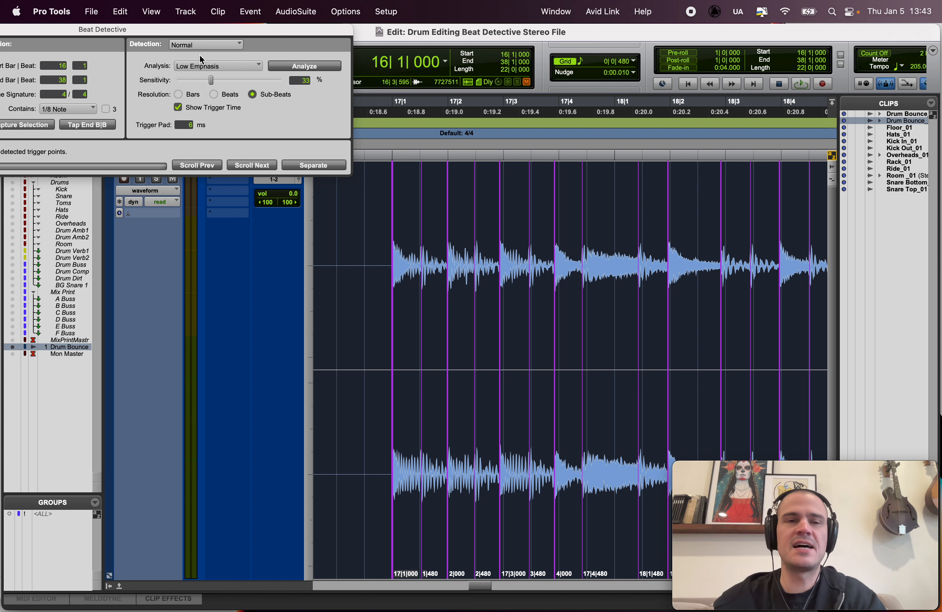
{"action": "left_click", "coordinate": [220, 70]}
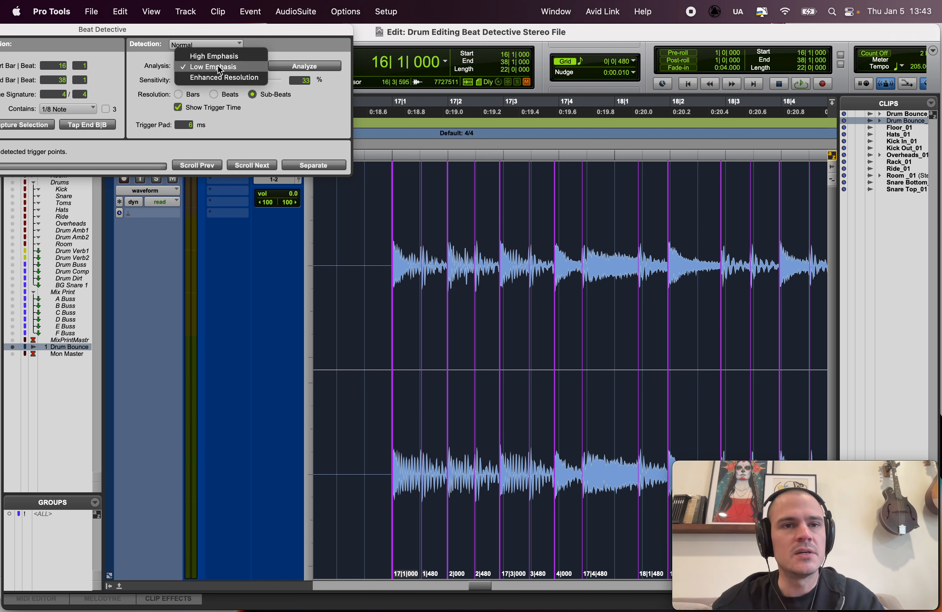
{"action": "left_click", "coordinate": [215, 99]}
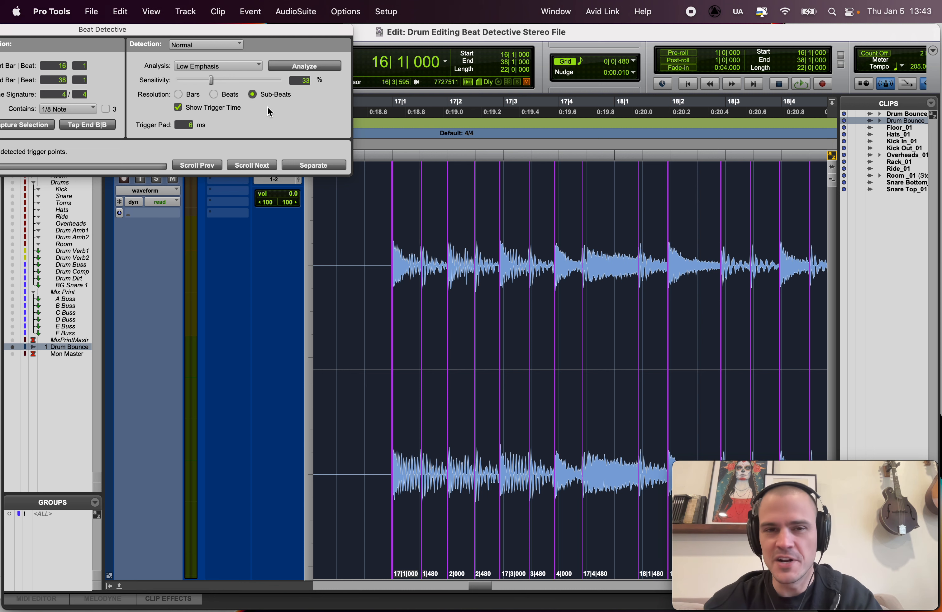
Step: Set the trigger pad to 15 ms and separate the drum clip at the detected triggers
{"action": "key", "text": "super+bracketleft"}
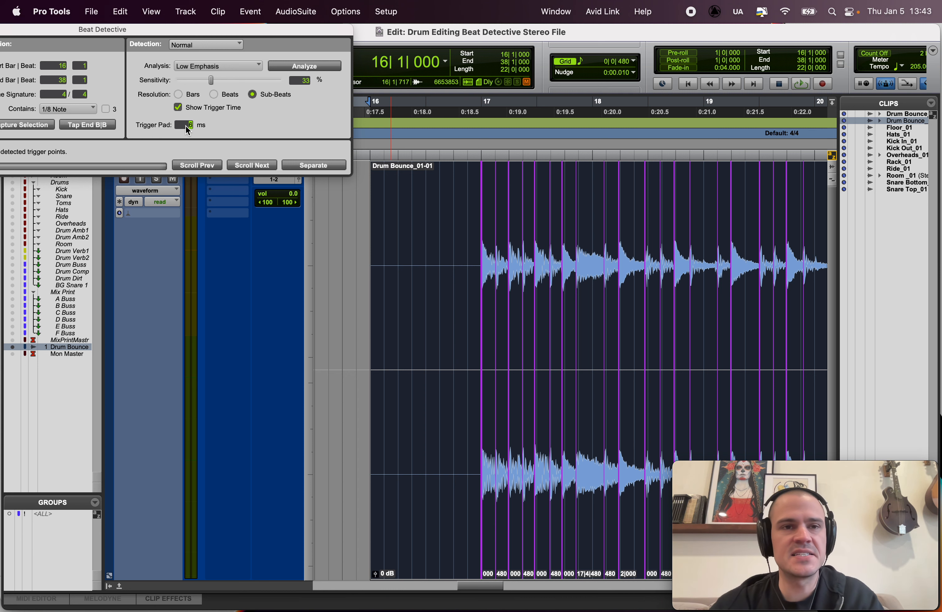
{"action": "scroll", "coordinate": [533, 236], "scroll_direction": "up", "scroll_amount": 5}
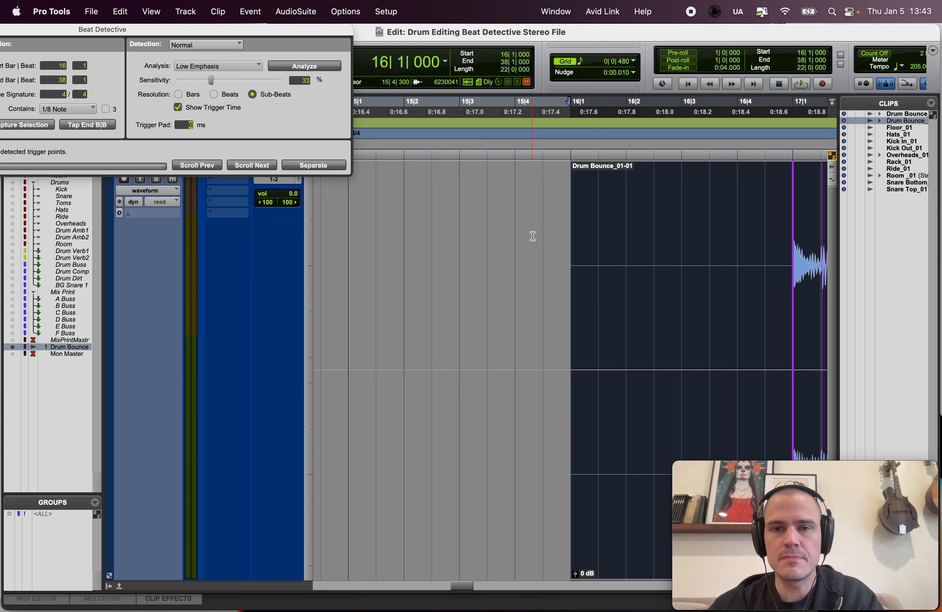
{"action": "scroll", "coordinate": [533, 236], "scroll_direction": "up", "scroll_amount": 4}
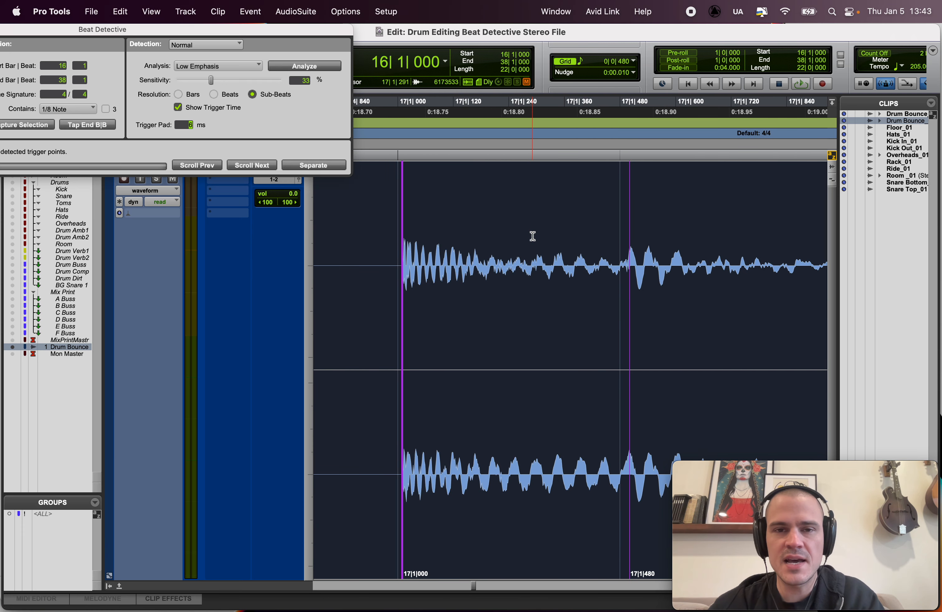
{"action": "left_click_drag", "start_coordinate": [302, 26], "coordinate": [426, 26]}
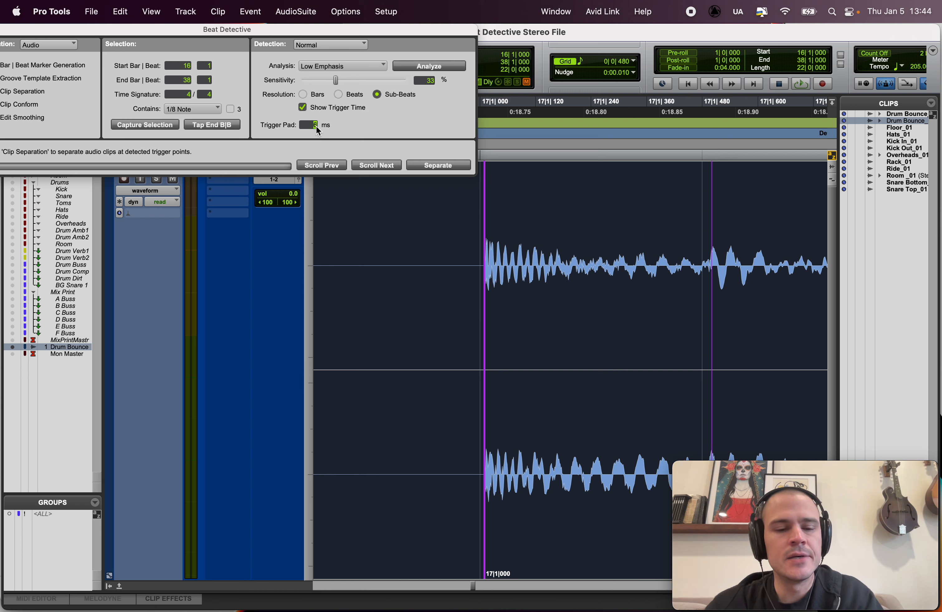
{"action": "type", "text": "15"}
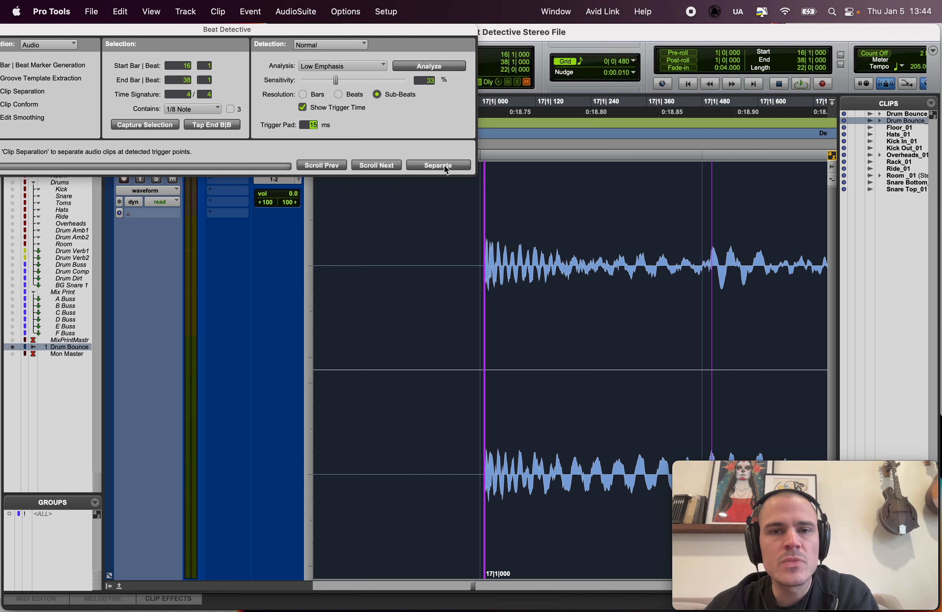
{"action": "left_click_drag", "start_coordinate": [338, 31], "coordinate": [375, 30]}
{"action": "left_click", "coordinate": [454, 163]}
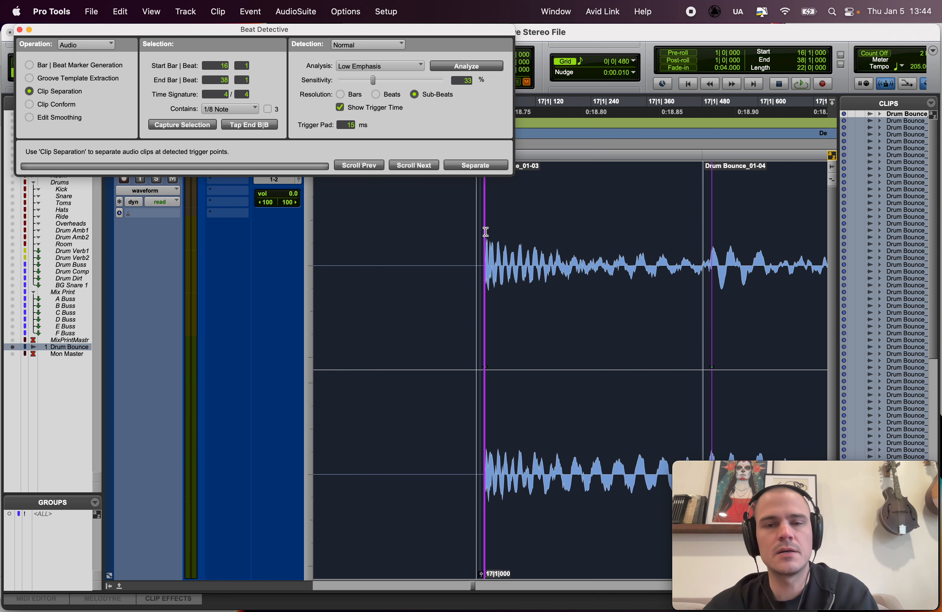
Step: Check the separated clips along the drum track and restore the edit selection from bar 16 to bar 38
{"action": "key", "text": "r"}
{"action": "key", "text": "r"}
{"action": "key", "text": "r"}
{"action": "key", "text": "r"}
{"action": "key", "text": "r"}
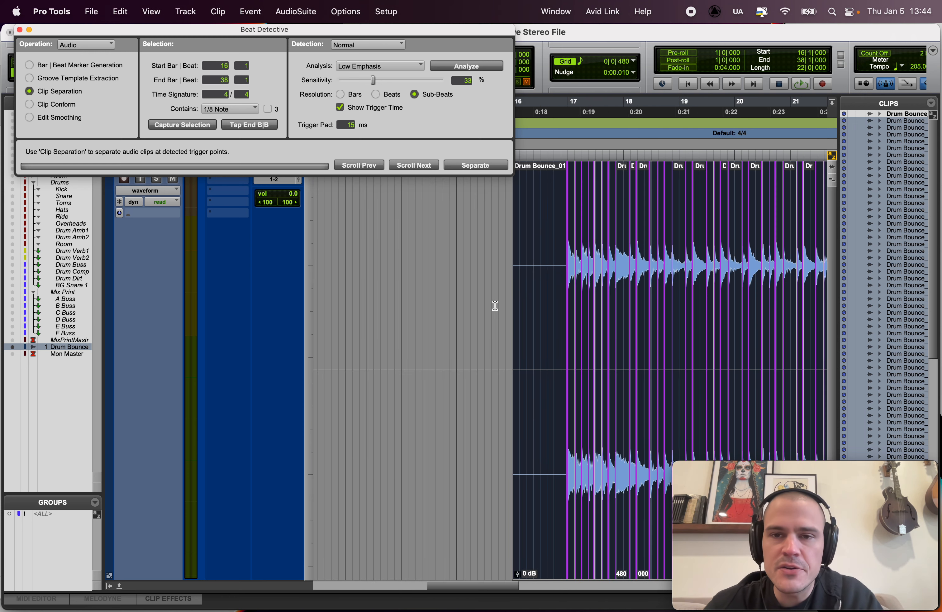
{"action": "left_click", "coordinate": [499, 225]}
{"action": "scroll", "coordinate": [498, 232], "scroll_direction": "right", "scroll_amount": 8}
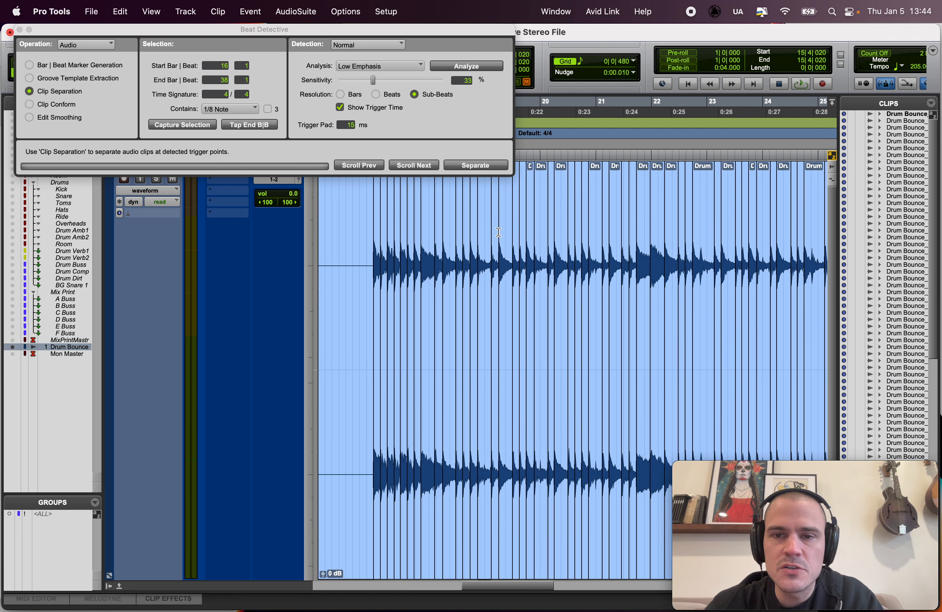
{"action": "scroll", "coordinate": [498, 233], "scroll_direction": "right", "scroll_amount": 6}
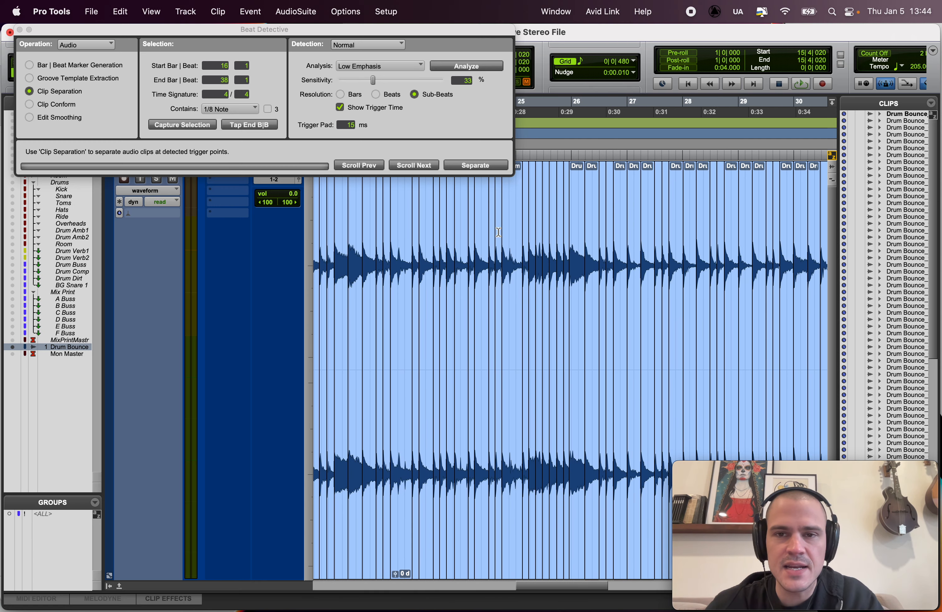
{"action": "scroll", "coordinate": [499, 233], "scroll_direction": "right", "scroll_amount": 10}
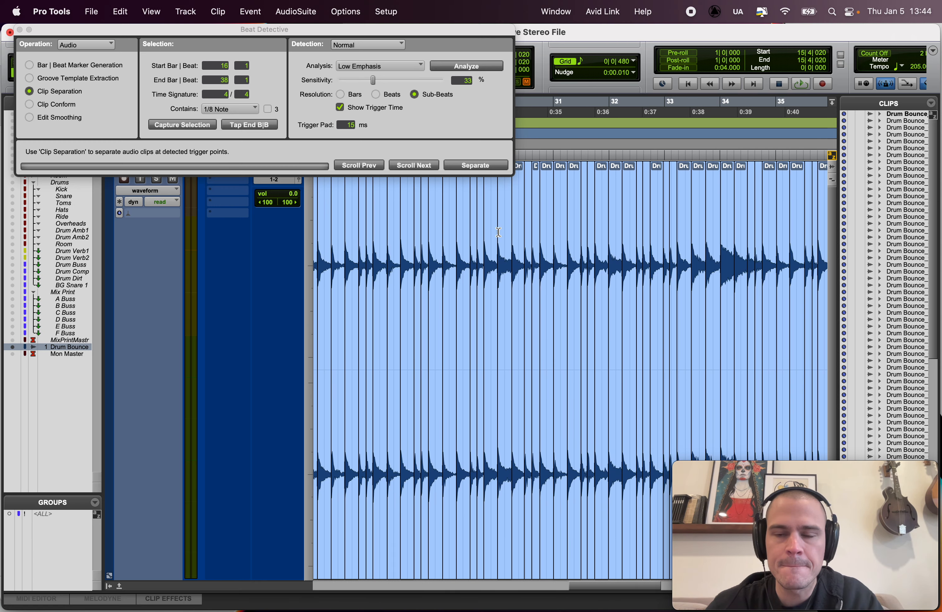
{"action": "scroll", "coordinate": [499, 233], "scroll_direction": "left", "scroll_amount": 10}
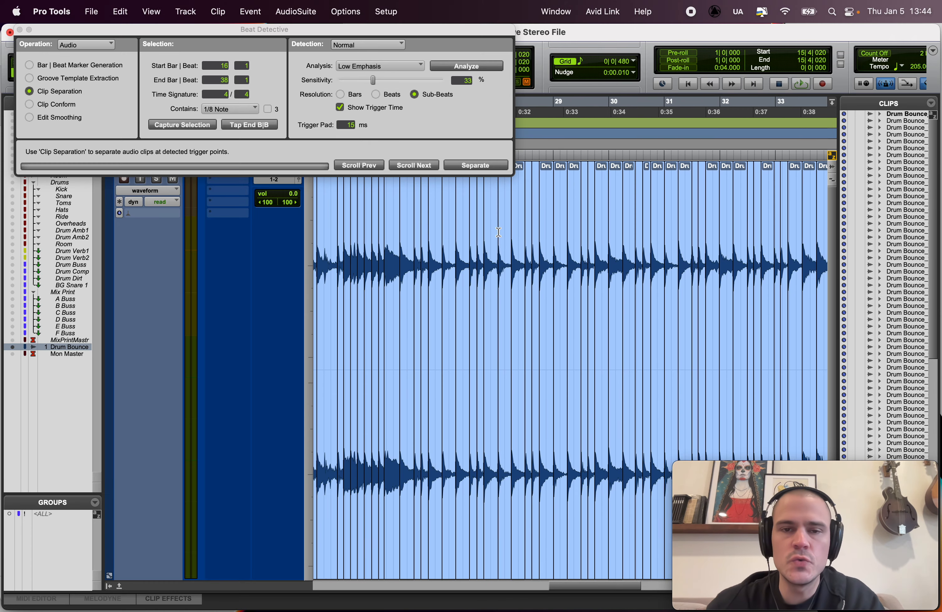
{"action": "key", "text": "super+alt+z"}
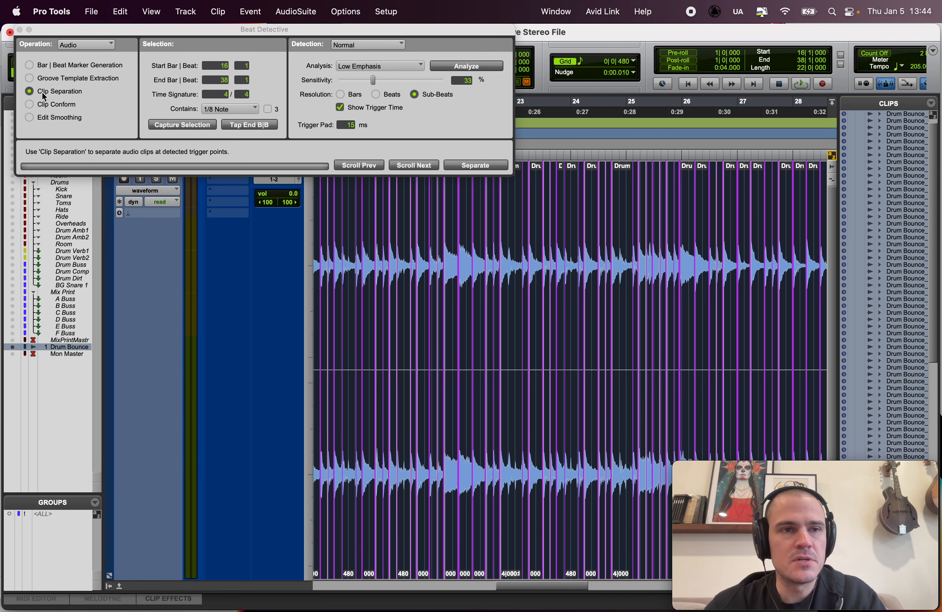
Step: Switch Beat Detective to Clip Conform for the separated drum clips, keeping the 1/8 Note subdivision
{"action": "left_click", "coordinate": [29, 105]}
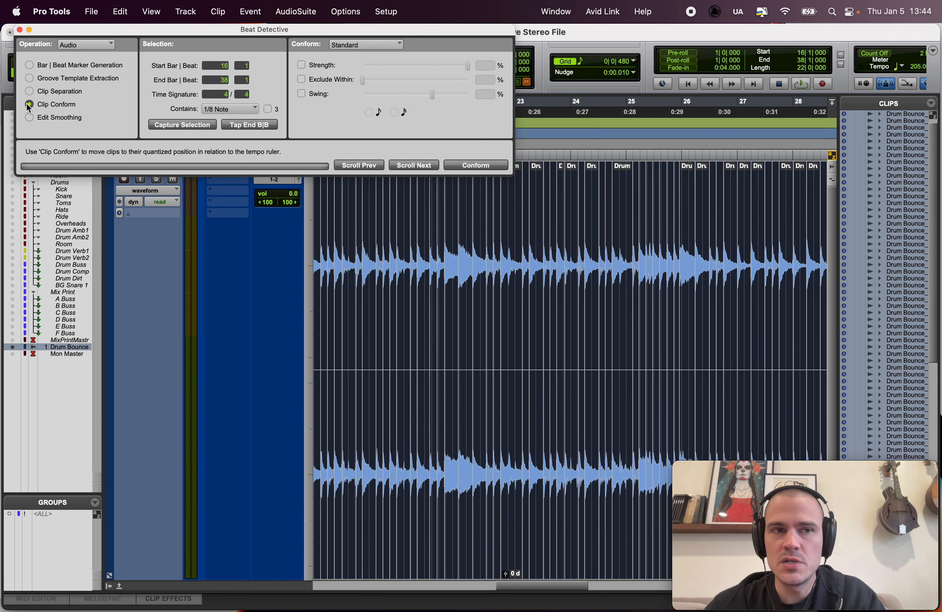
{"action": "key", "text": "Left"}
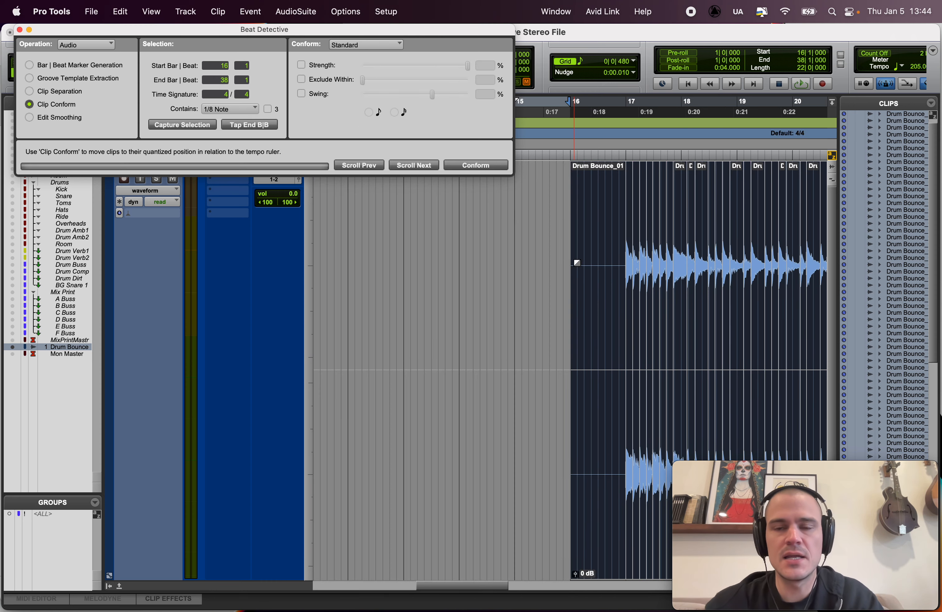
{"action": "key", "text": "t"}
{"action": "scroll", "coordinate": [578, 265], "scroll_direction": "right", "scroll_amount": 5}
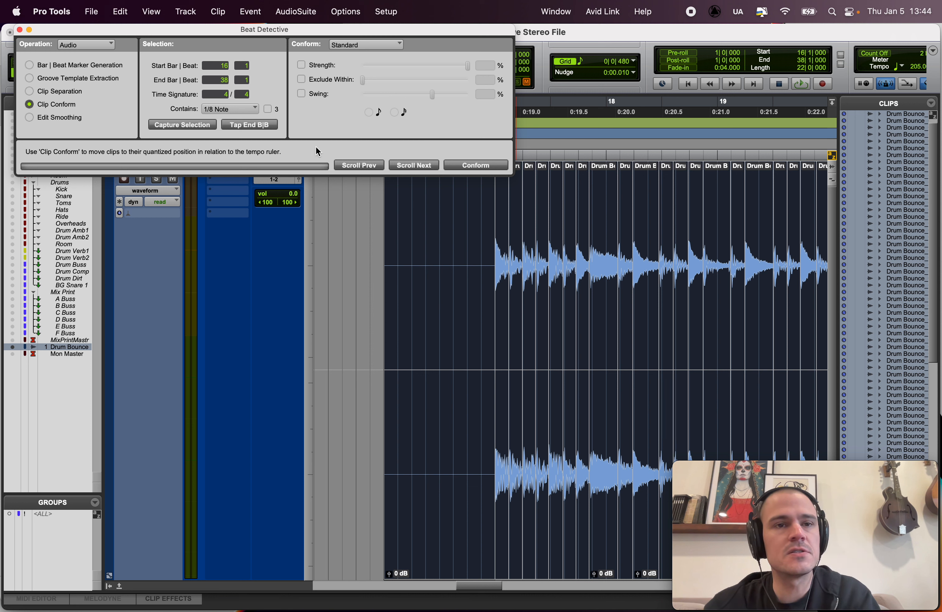
{"action": "left_click", "coordinate": [212, 107]}
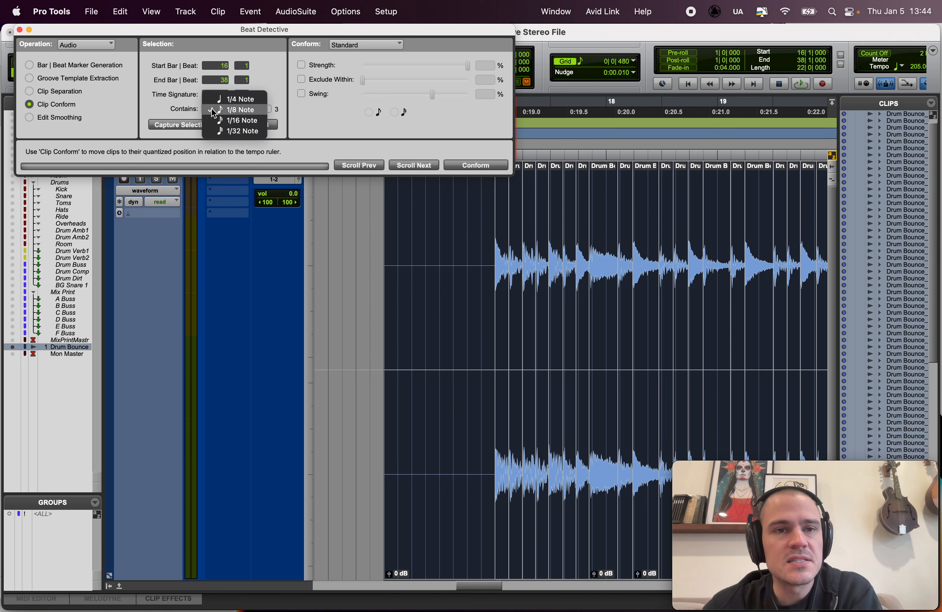
{"action": "left_click", "coordinate": [210, 111]}
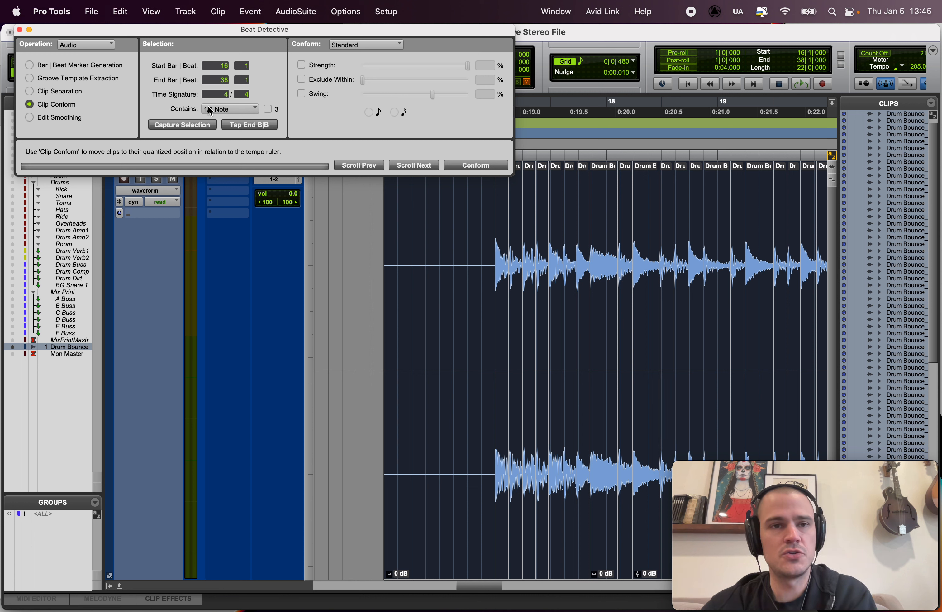
{"action": "left_click", "coordinate": [325, 63]}
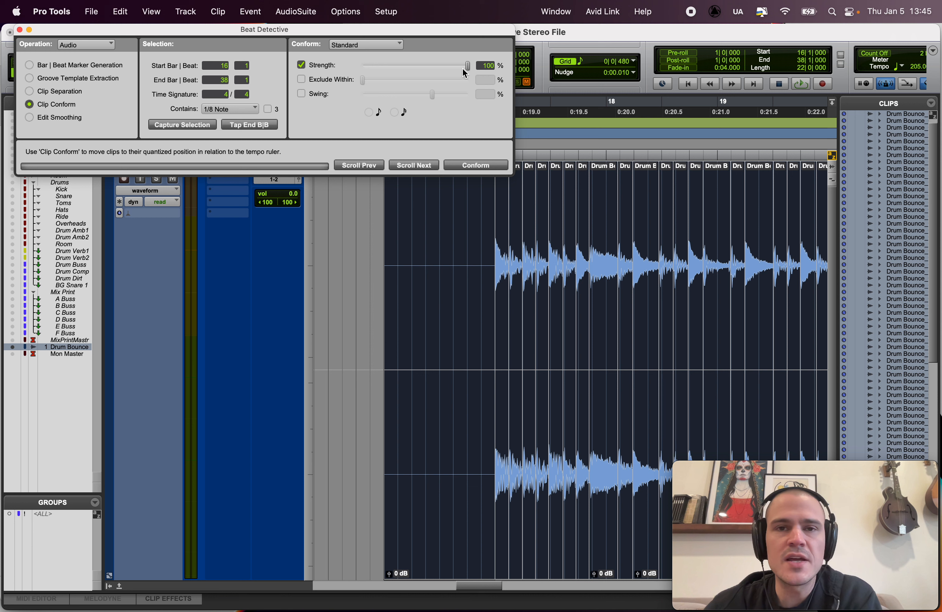
{"action": "mouse_move", "coordinate": [468, 66]}
{"action": "left_mouse_down"}
{"action": "mouse_move", "coordinate": [389, 78]}
{"action": "mouse_move", "coordinate": [485, 75]}
{"action": "left_mouse_up"}
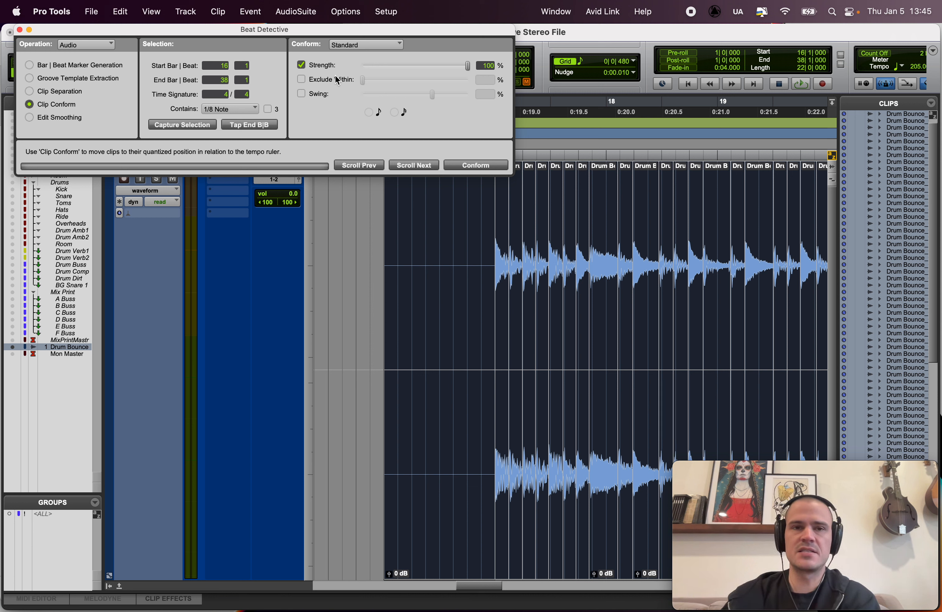
{"action": "left_click", "coordinate": [301, 65]}
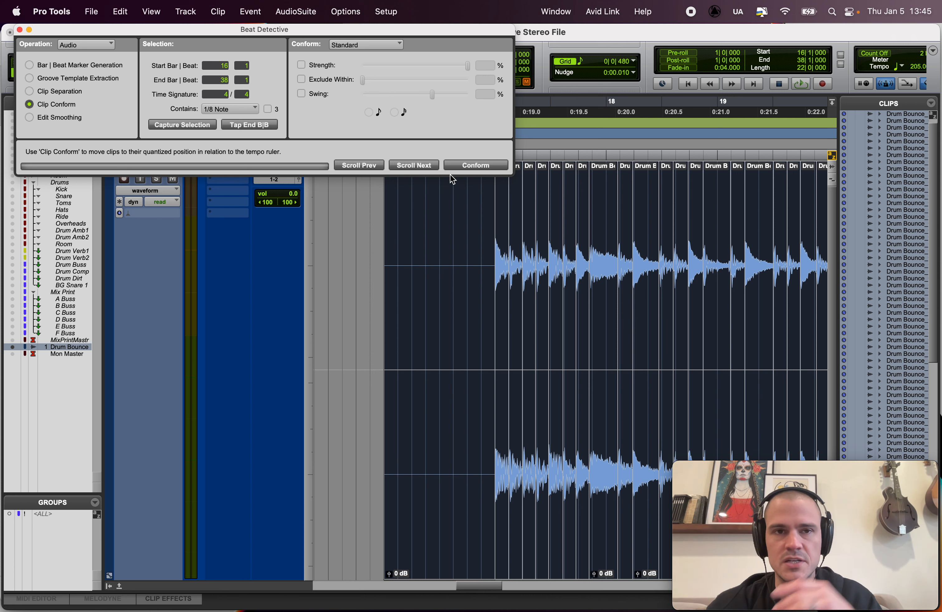
{"action": "left_click", "coordinate": [323, 71]}
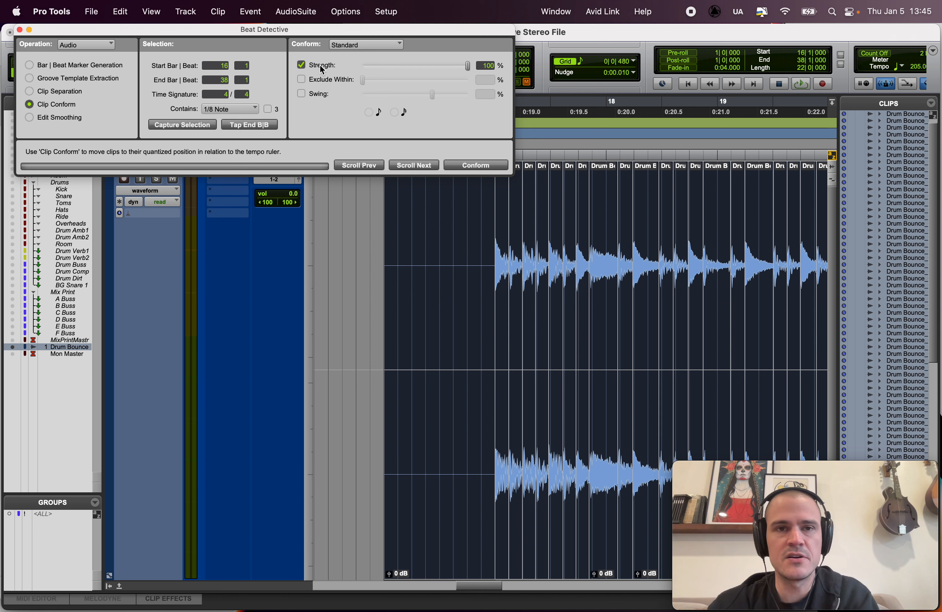
{"action": "left_click", "coordinate": [301, 69]}
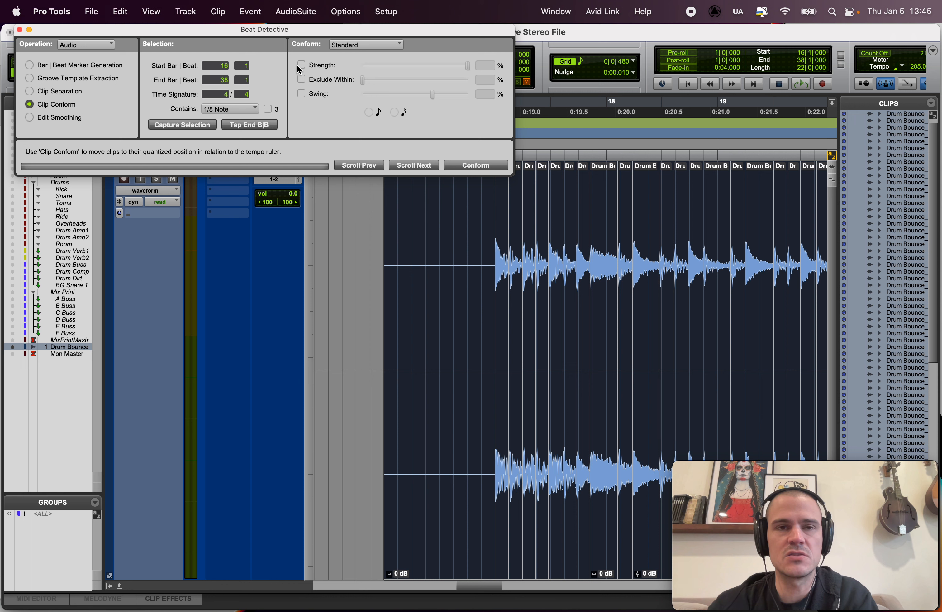
Step: Conform the separated drum clips to the 1/8-note grid with Strength disabled and play them back
{"action": "left_click", "coordinate": [468, 166]}
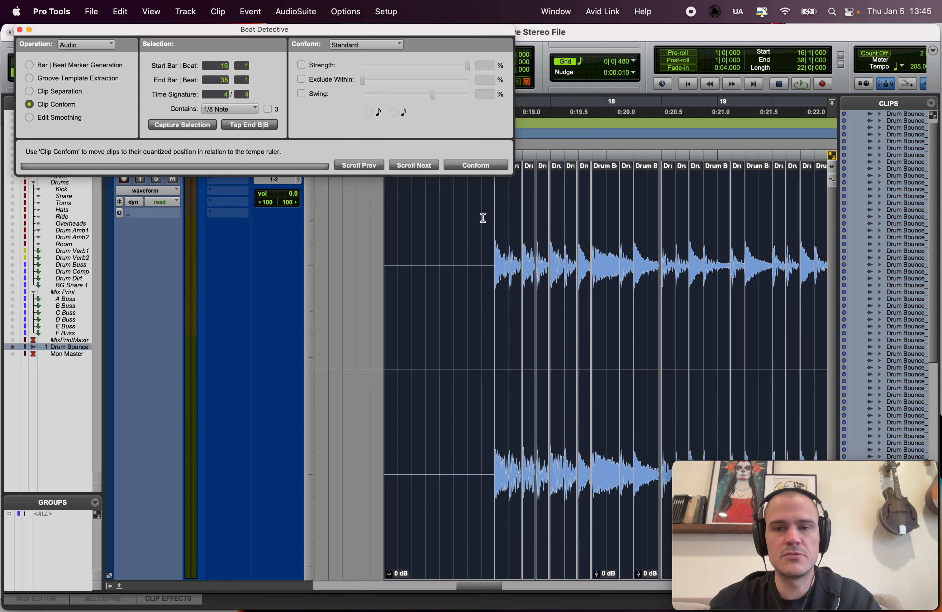
{"action": "key", "text": "space"}
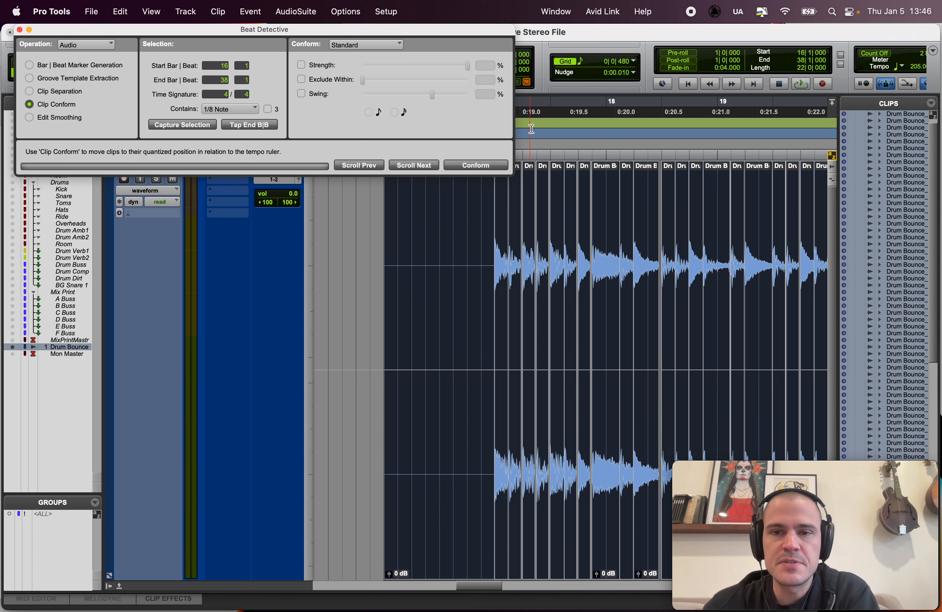
Step: Inspect the gap left between the conformed clips just before bar 18 beat 3
{"action": "left_click", "coordinate": [644, 191]}
{"action": "key", "text": "t"}
{"action": "key", "text": "t"}
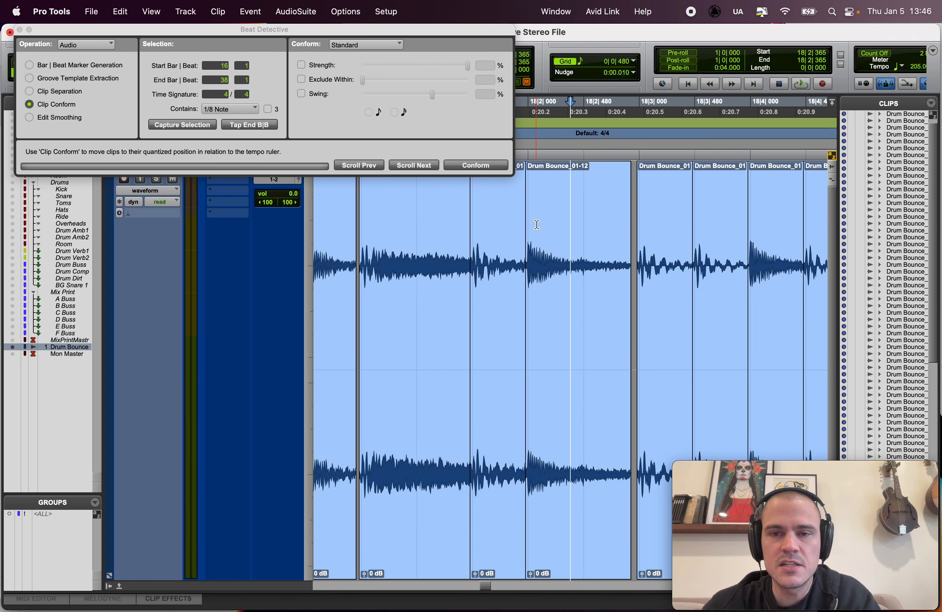
{"action": "left_click", "coordinate": [635, 275]}
{"action": "key", "text": "t"}
{"action": "key", "text": "t"}
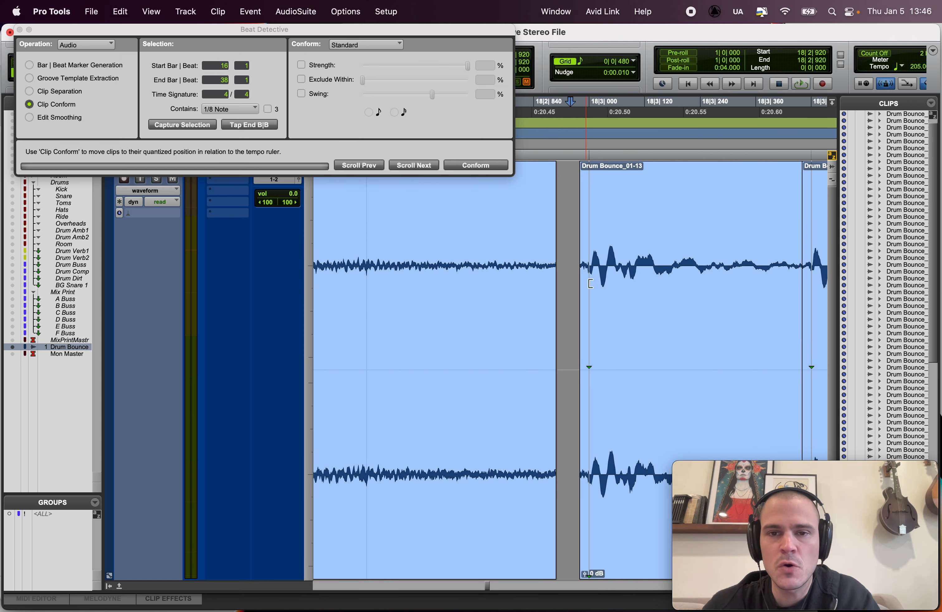
{"action": "key", "text": "r"}
{"action": "key", "text": "r"}
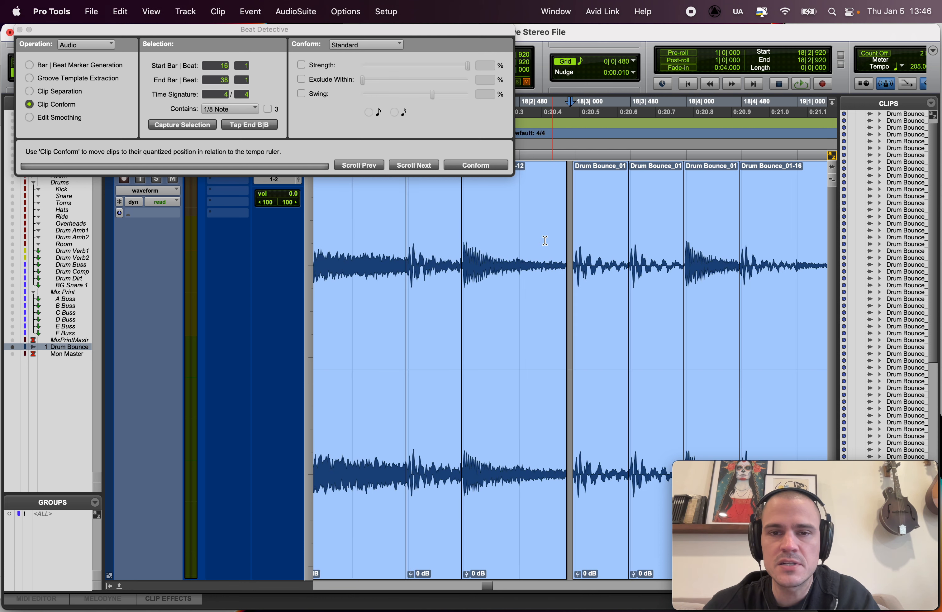
Step: Play the conformed drums from the silence just before bar 17 to hear the effect of the gaps
{"action": "key", "text": "r"}
{"action": "key", "text": "r"}
{"action": "left_click", "coordinate": [388, 231]}
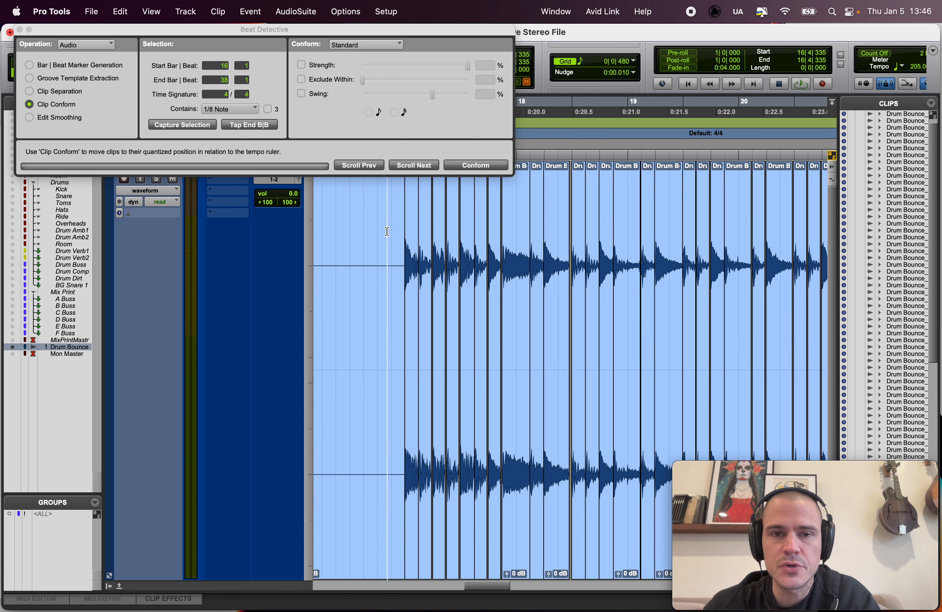
{"action": "key", "text": "space"}
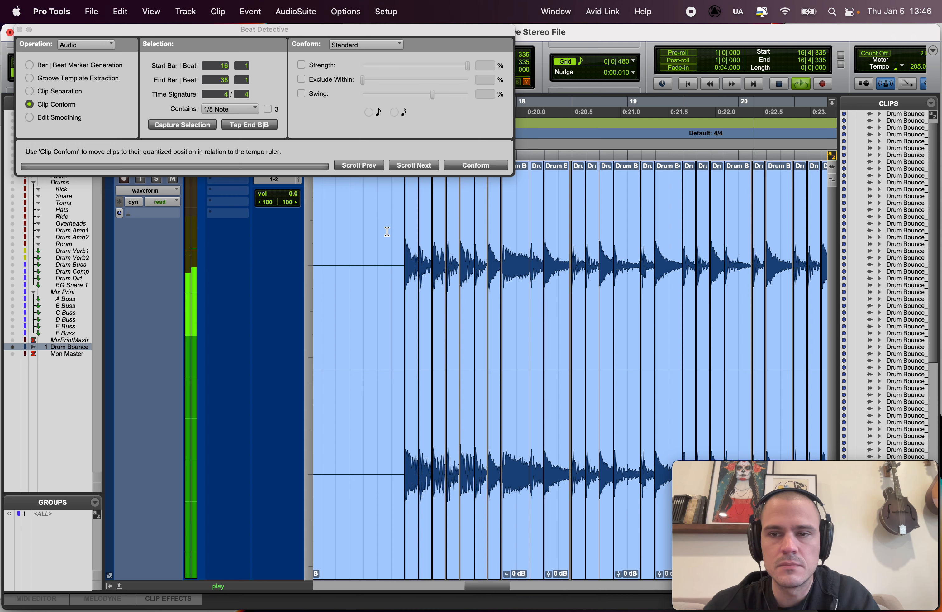
{"action": "key", "text": "space"}
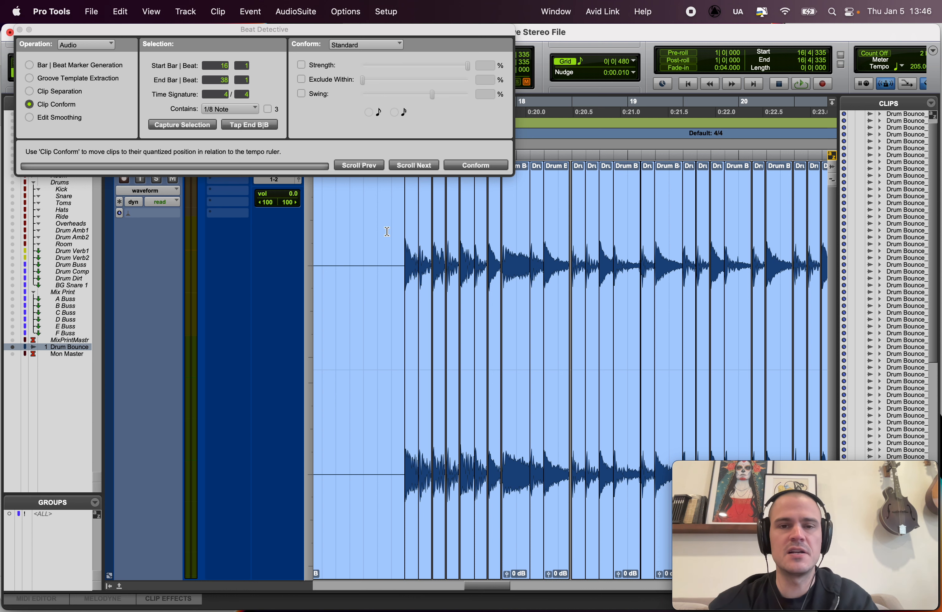
Step: Undo the conform and reselect the drum clips from bar 16 to bar 38
{"action": "scroll", "coordinate": [387, 231], "scroll_direction": "right", "scroll_amount": 1}
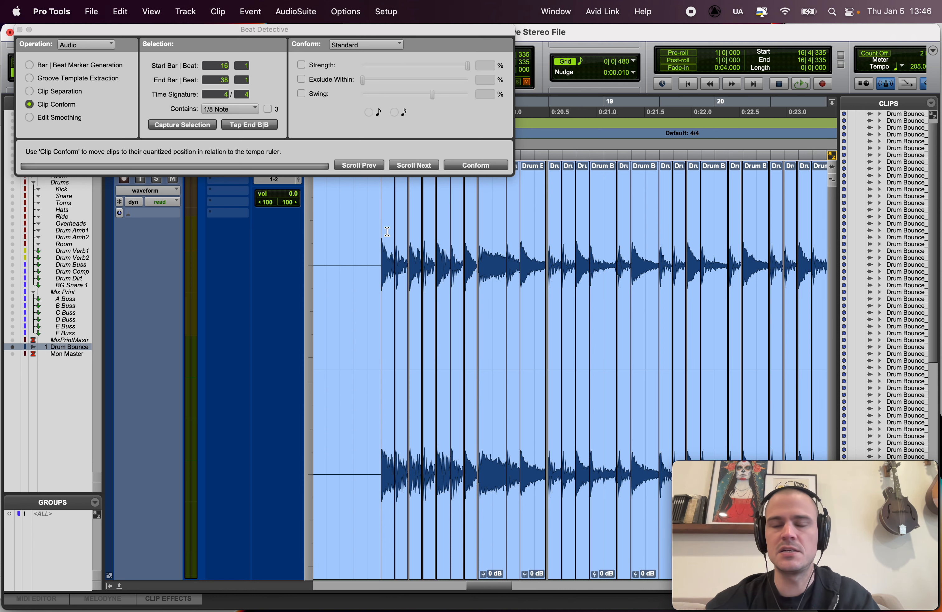
{"action": "left_click", "coordinate": [493, 246]}
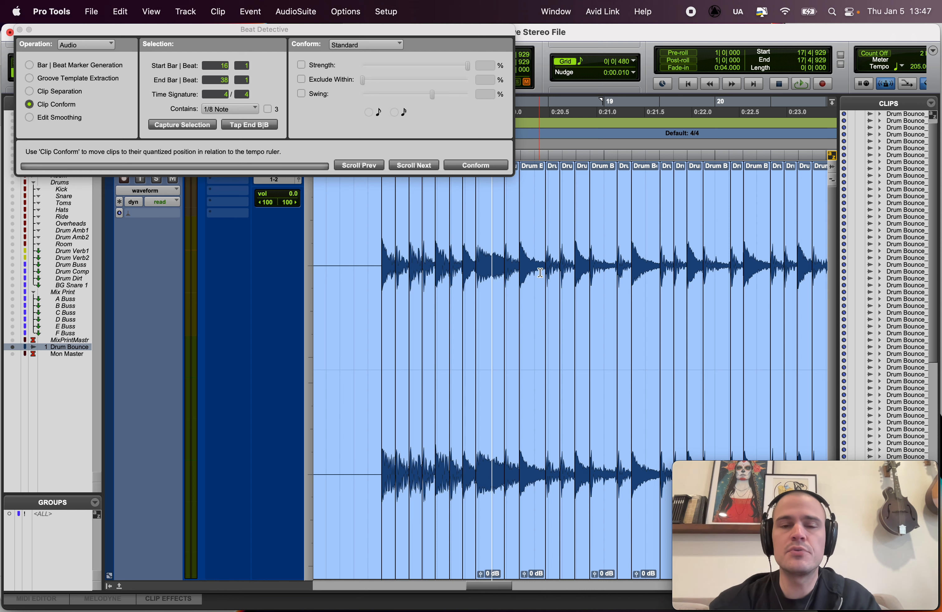
{"action": "key", "text": "super+a"}
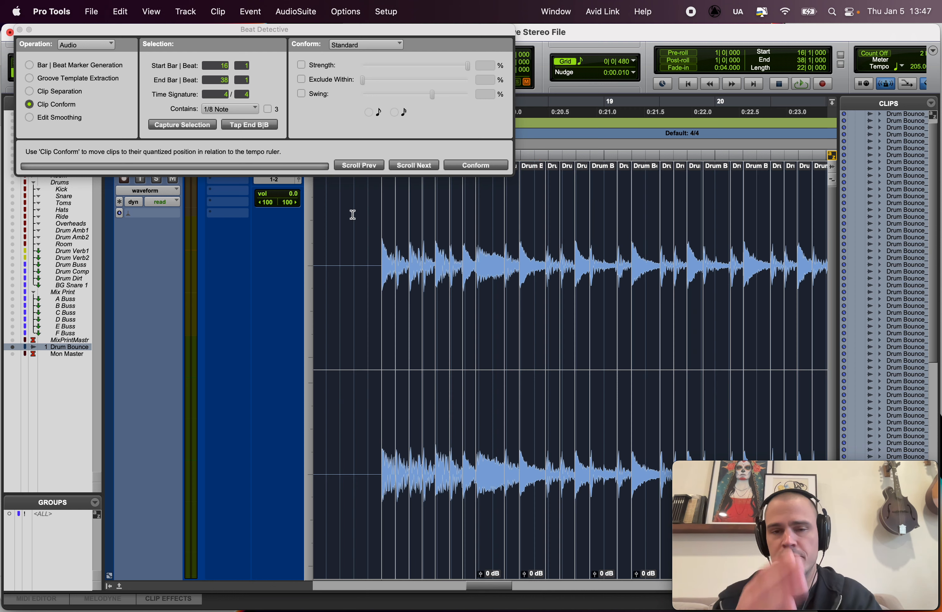
Step: Try conforming the clips without a Strength limit while watching the hit at bar 18 beat 4, and undo it
{"action": "scroll", "coordinate": [551, 247], "scroll_direction": "up", "scroll_amount": 6}
{"action": "scroll", "coordinate": [616, 271], "scroll_direction": "up", "scroll_amount": 4}
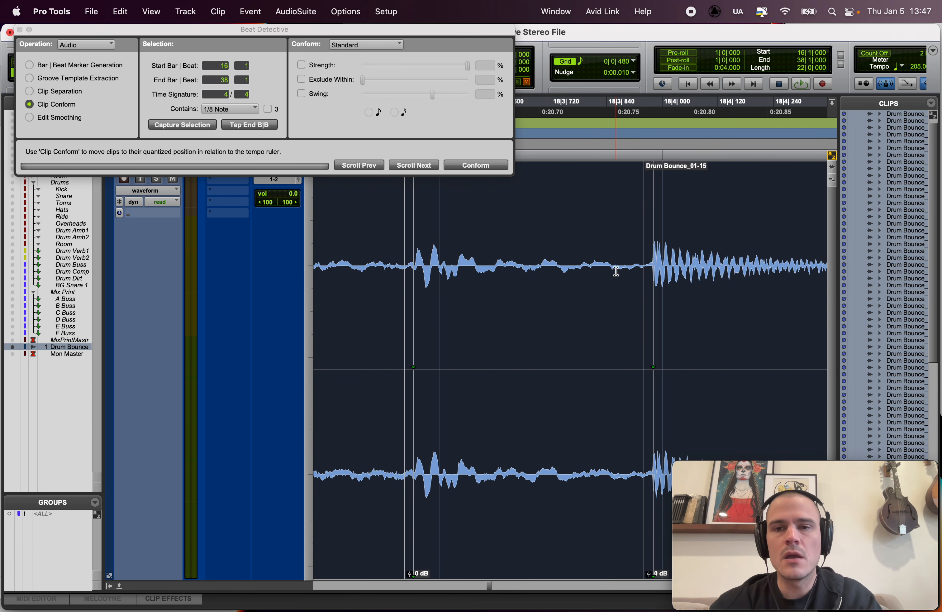
{"action": "left_click", "coordinate": [484, 163]}
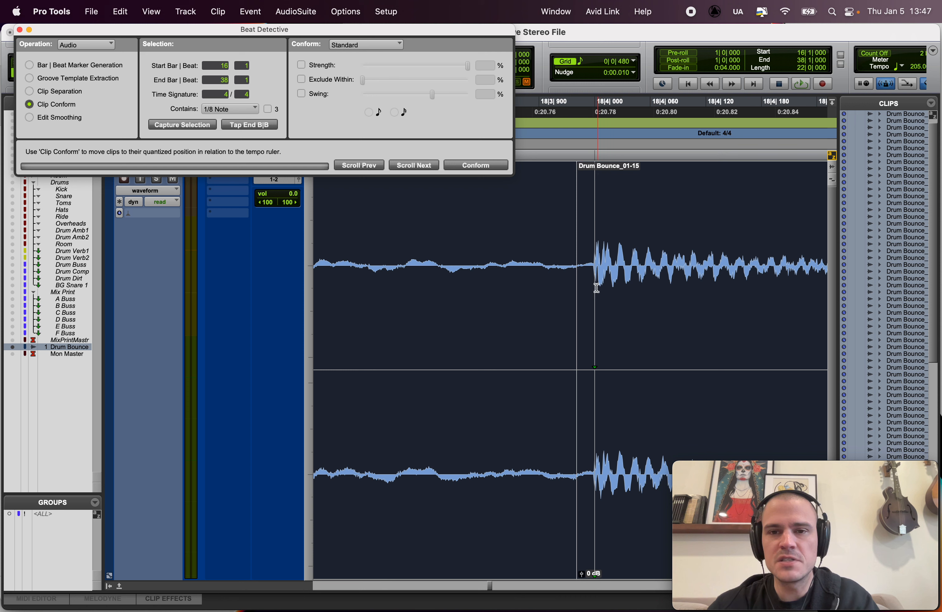
{"action": "key", "text": "super+z"}
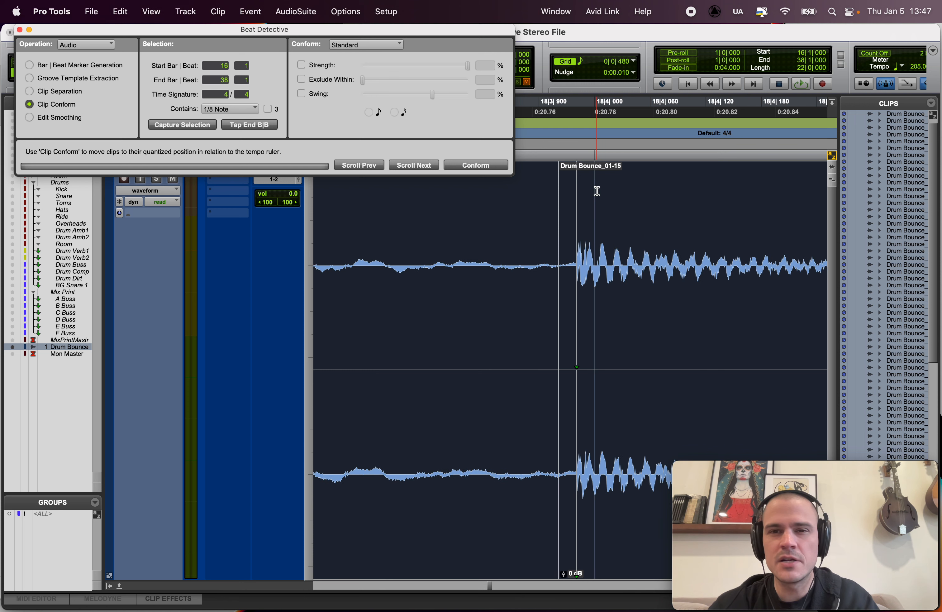
Step: Enable Strength and try conforming the drum clips at 50% and at 83%
{"action": "left_click", "coordinate": [334, 65]}
{"action": "left_click_drag", "start_coordinate": [464, 65], "coordinate": [418, 66]}
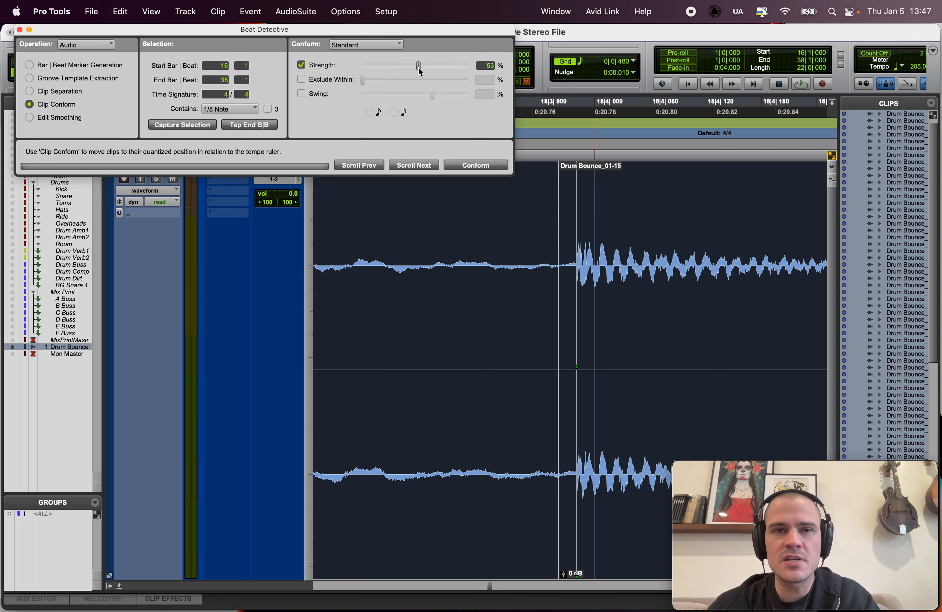
{"action": "left_click", "coordinate": [478, 167]}
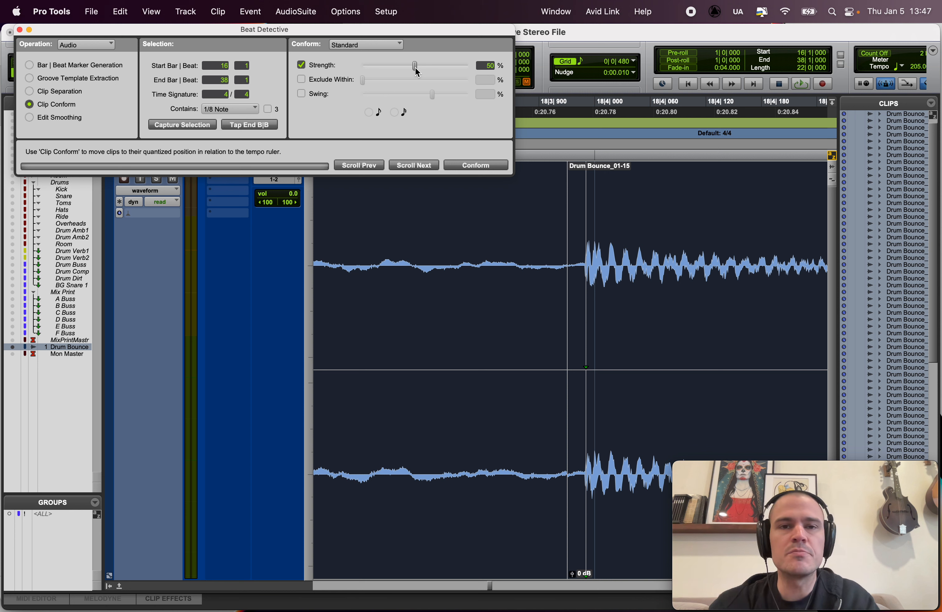
{"action": "left_click_drag", "start_coordinate": [416, 67], "coordinate": [450, 66]}
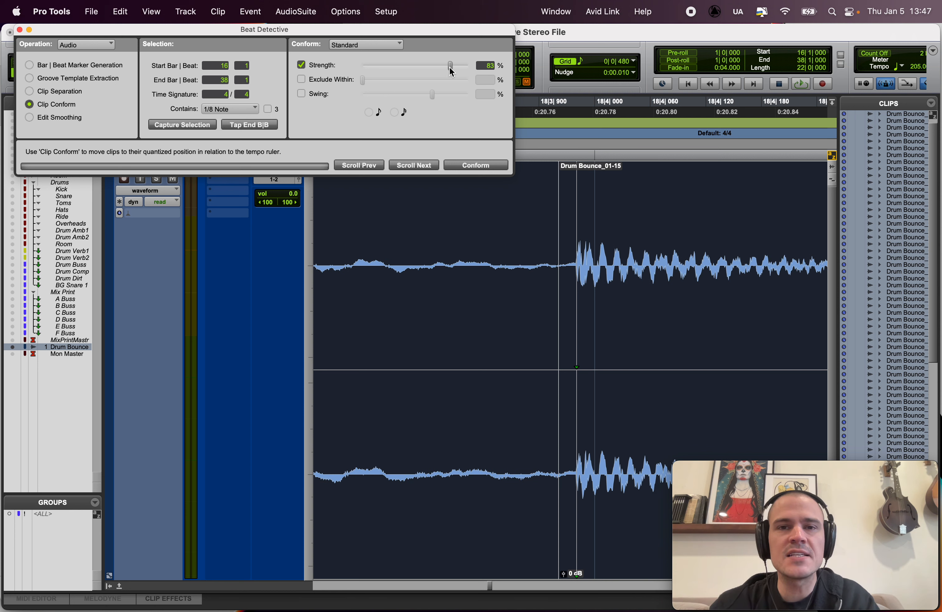
{"action": "left_click", "coordinate": [471, 165]}
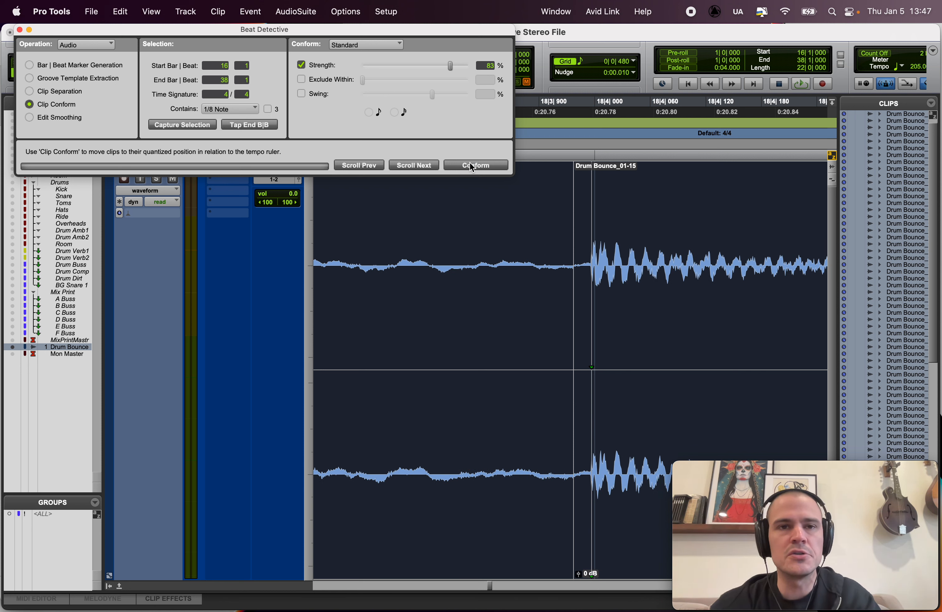
Step: Disable Strength and conform the drum clips fully to the grid
{"action": "left_click", "coordinate": [311, 65]}
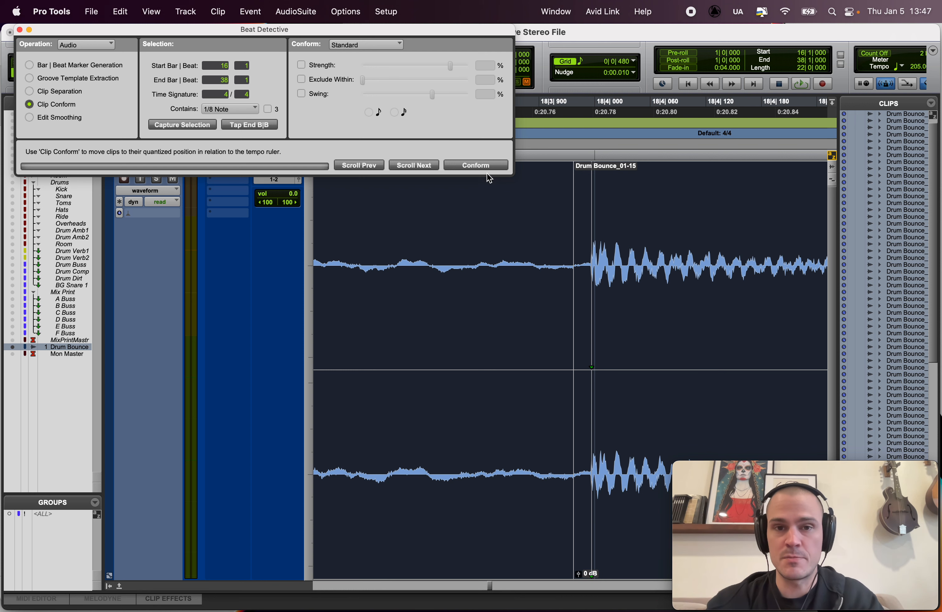
{"action": "left_click", "coordinate": [480, 167]}
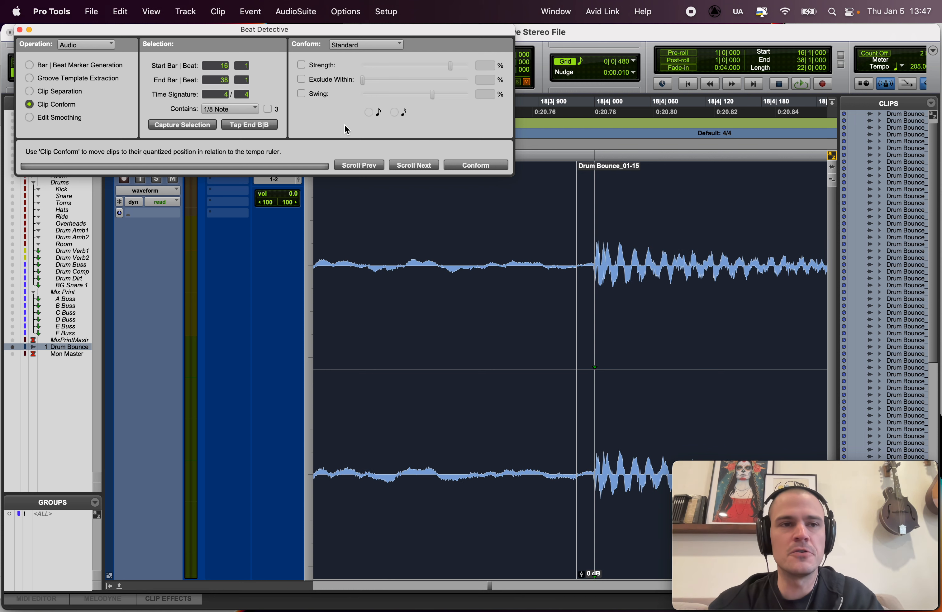
Step: Examine the conformed clips at the first drum hits around bar 17 for gaps and grid alignment
{"action": "key", "text": "r"}
{"action": "key", "text": "r"}
{"action": "key", "text": "r"}
{"action": "key", "text": "r"}
{"action": "key", "text": "r"}
{"action": "key", "text": "r"}
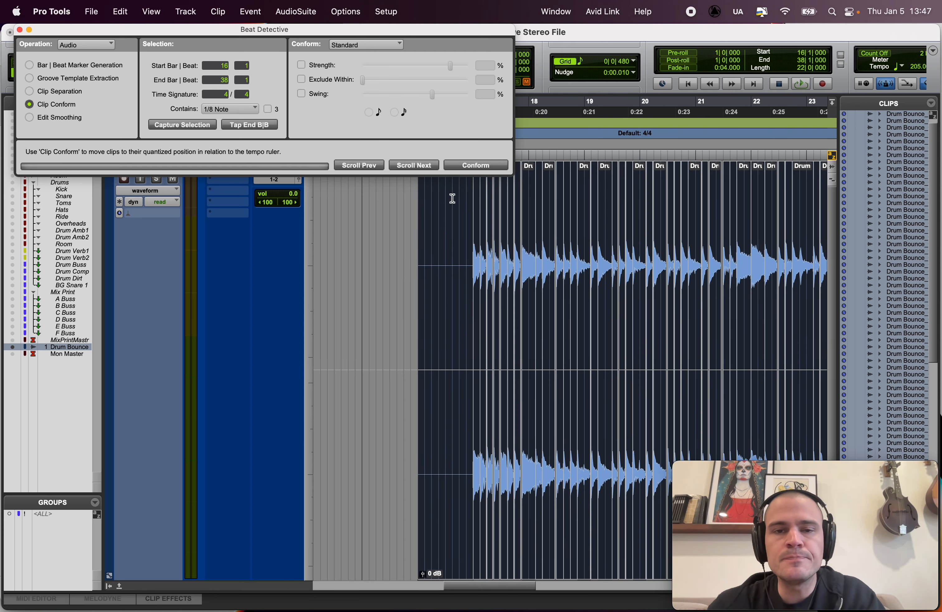
{"action": "left_click", "coordinate": [463, 196]}
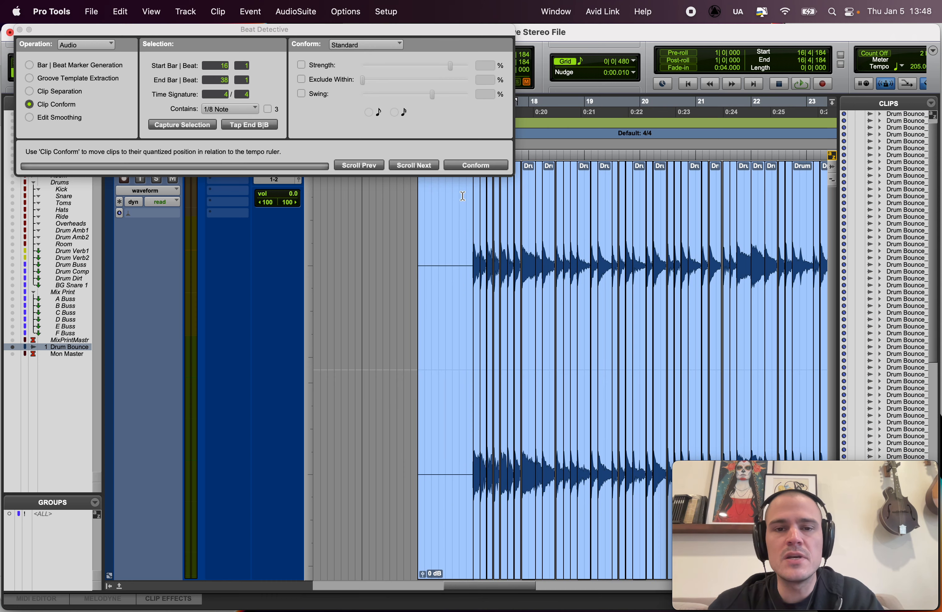
{"action": "key", "text": "Tab"}
{"action": "key", "text": "t"}
{"action": "key", "text": "t"}
{"action": "key", "text": "t"}
{"action": "key", "text": "t"}
{"action": "scroll", "coordinate": [487, 273], "scroll_direction": "right", "scroll_amount": 5}
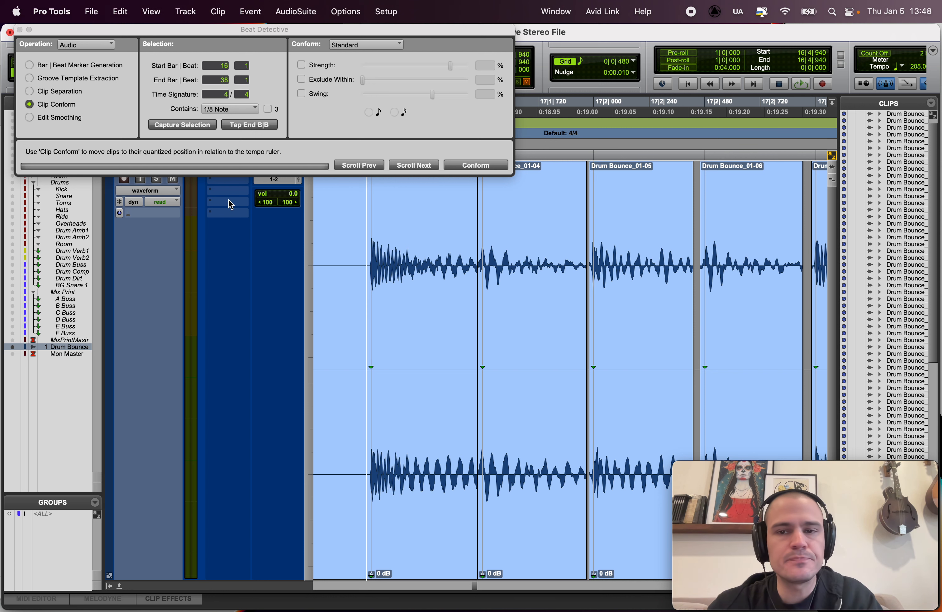
Step: Reselect all the drum clips and switch Beat Detective to Edit Smoothing
{"action": "key", "text": "super+a"}
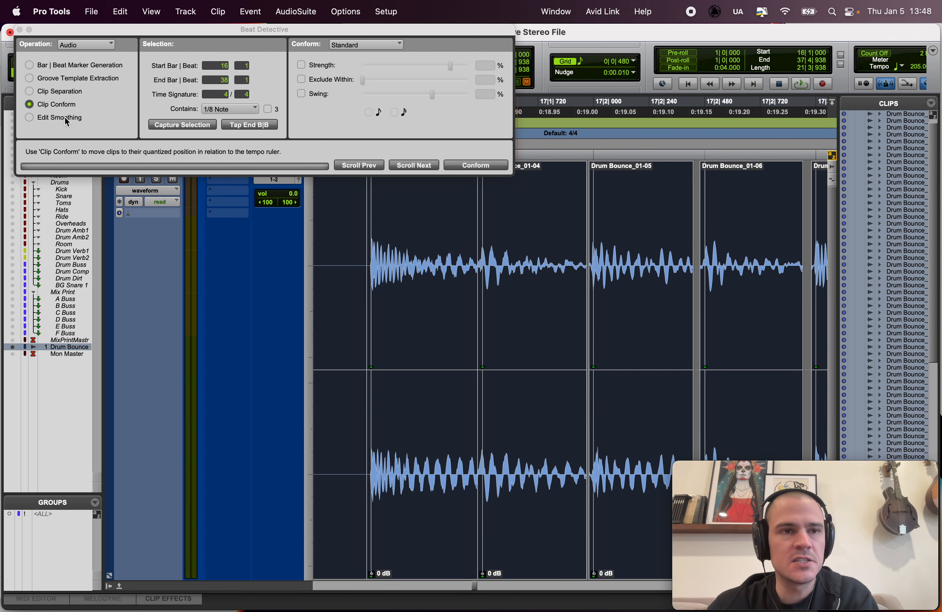
{"action": "left_click", "coordinate": [30, 118]}
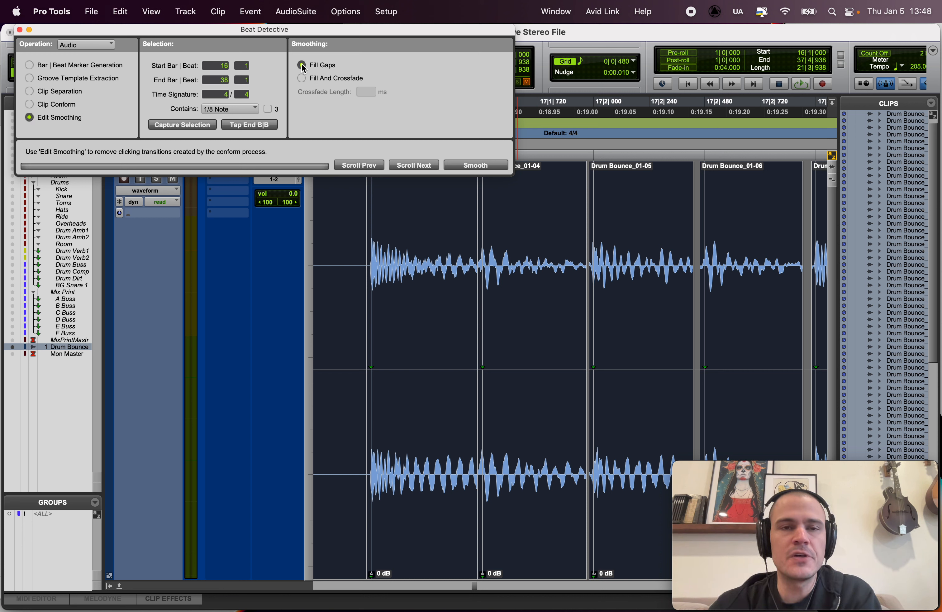
Step: Try smoothing the edits using Fill And Crossfade with a 5 ms crossfade length, and undo the result
{"action": "left_click", "coordinate": [303, 79]}
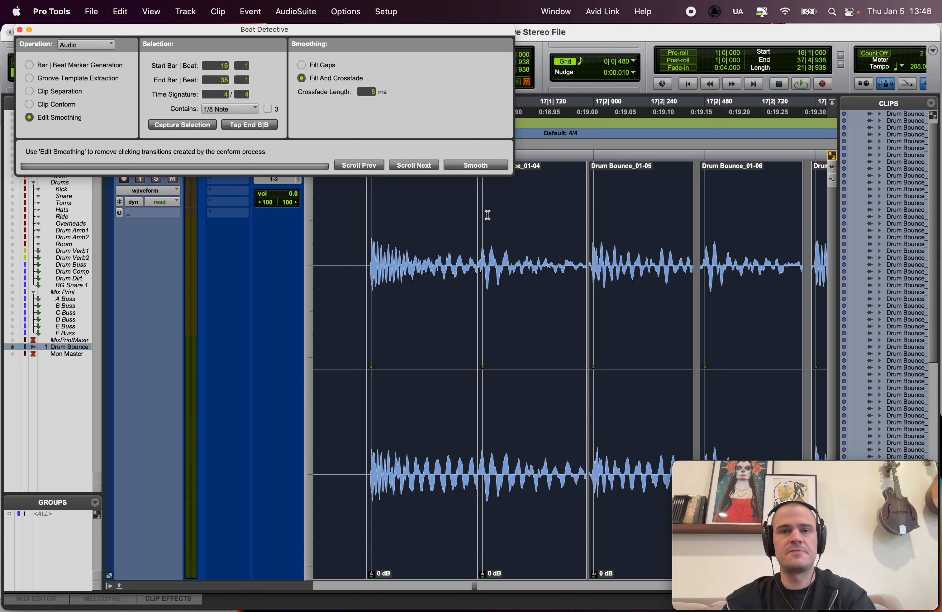
{"action": "key", "text": "t"}
{"action": "key", "text": "t"}
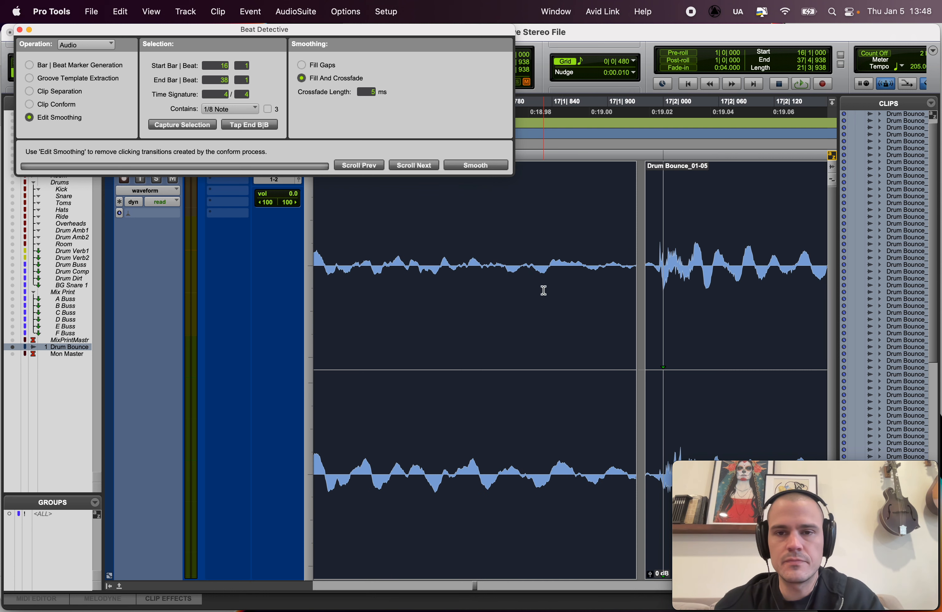
{"action": "scroll", "coordinate": [543, 290], "scroll_direction": "right", "scroll_amount": 2}
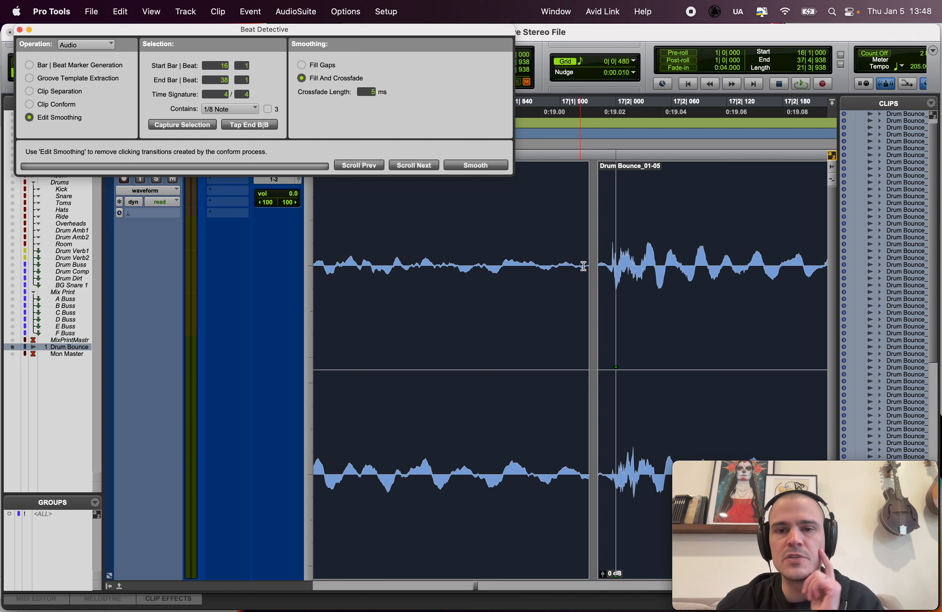
{"action": "left_click", "coordinate": [470, 166]}
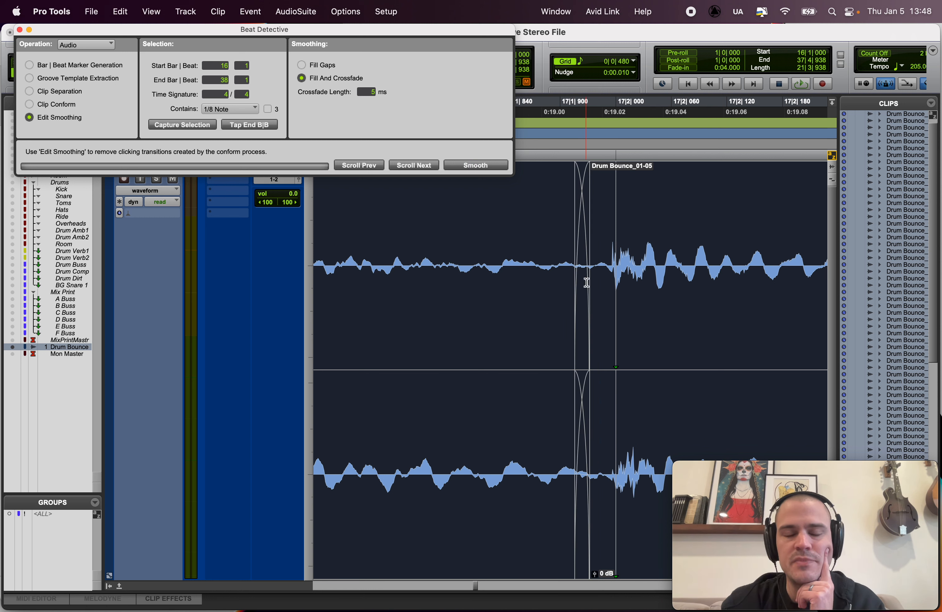
{"action": "key", "text": "super+z"}
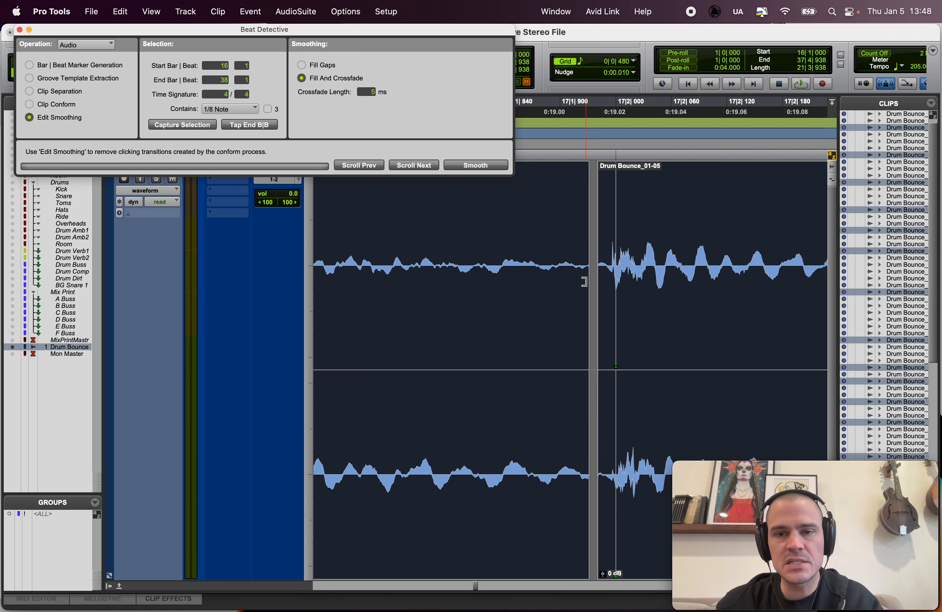
Step: Smooth the drum clip edits using the Fill Gaps option only
{"action": "left_click", "coordinate": [318, 66]}
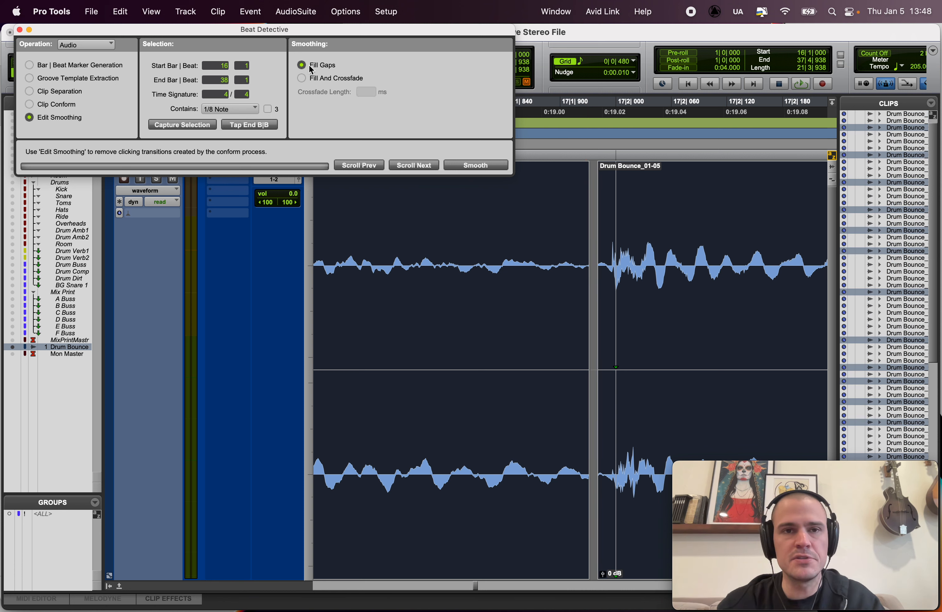
{"action": "left_click", "coordinate": [471, 164]}
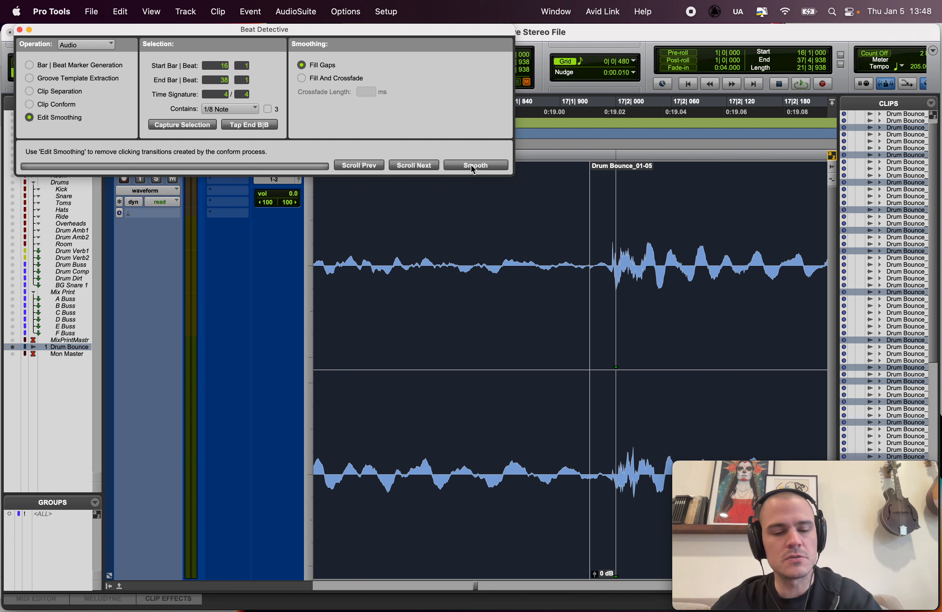
Step: Apply the Fill Gaps smoothing, and turn off creation of new fade-ins and fade-outs in Batch Fades for the drum clips
{"action": "left_click", "coordinate": [471, 165]}
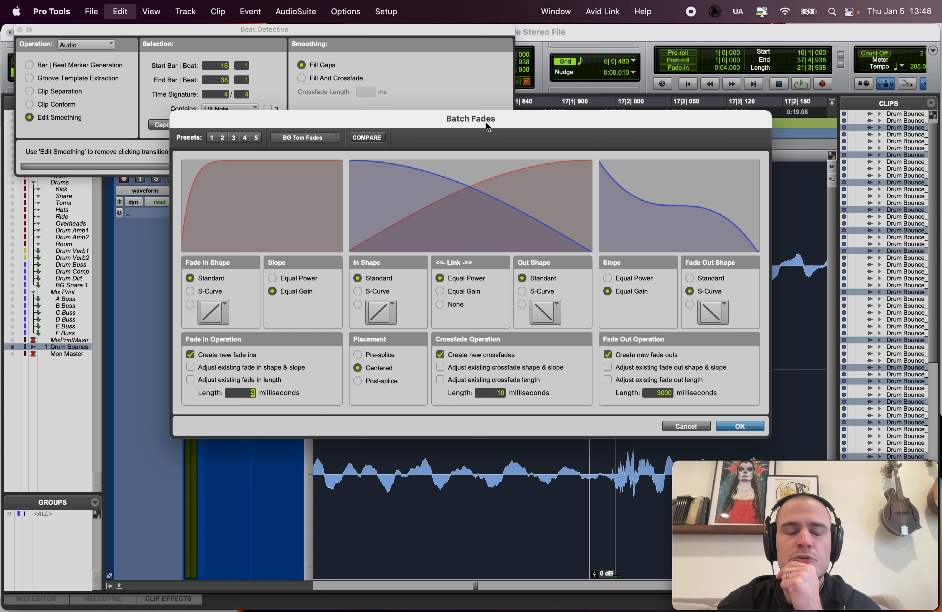
{"action": "left_click_drag", "start_coordinate": [496, 118], "coordinate": [473, 4]}
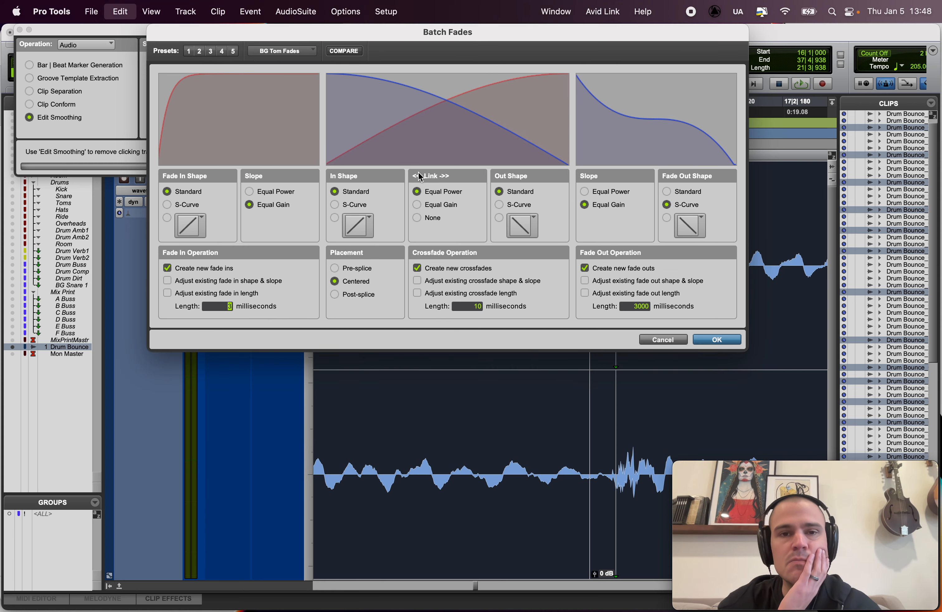
{"action": "left_click", "coordinate": [168, 269]}
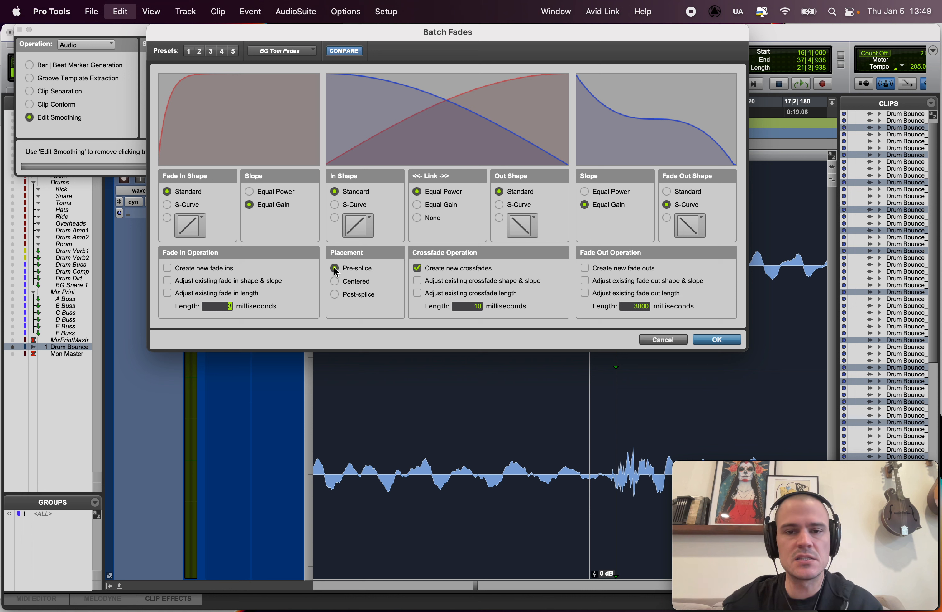
Step: Try batch-creating centered crossfades of 50 ms across the drum edits, and undo them
{"action": "left_click", "coordinate": [335, 281]}
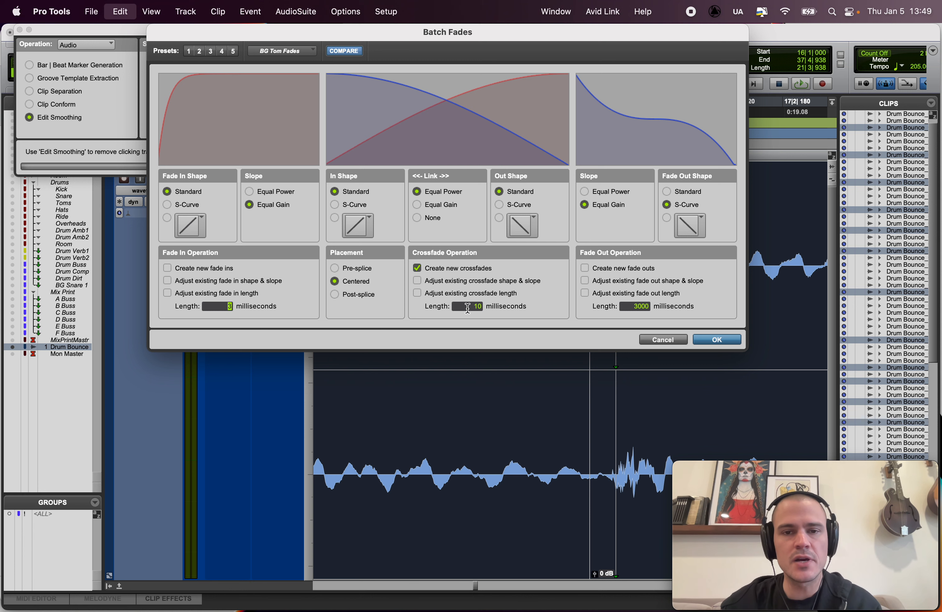
{"action": "left_click", "coordinate": [477, 306]}
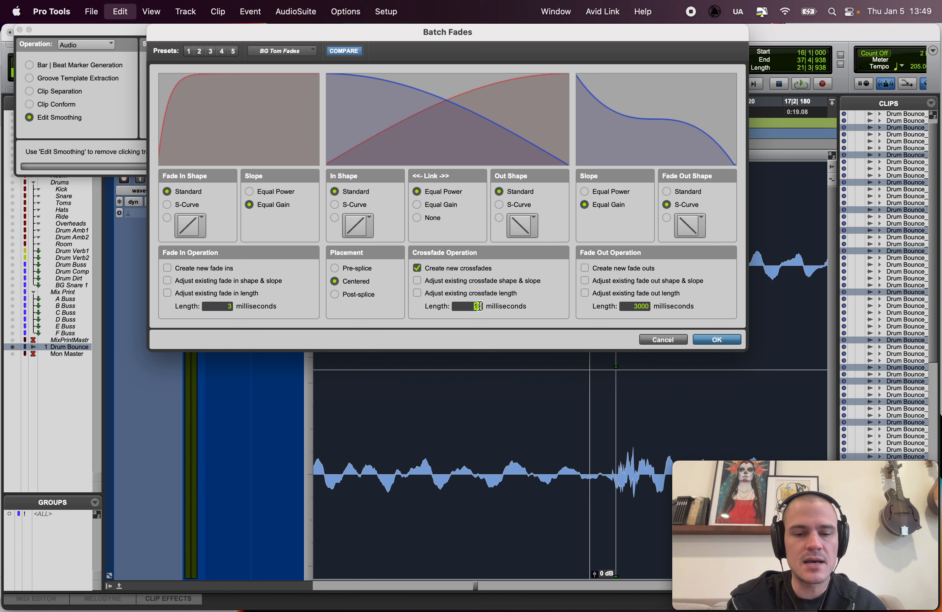
{"action": "key", "text": "BackSpace"}
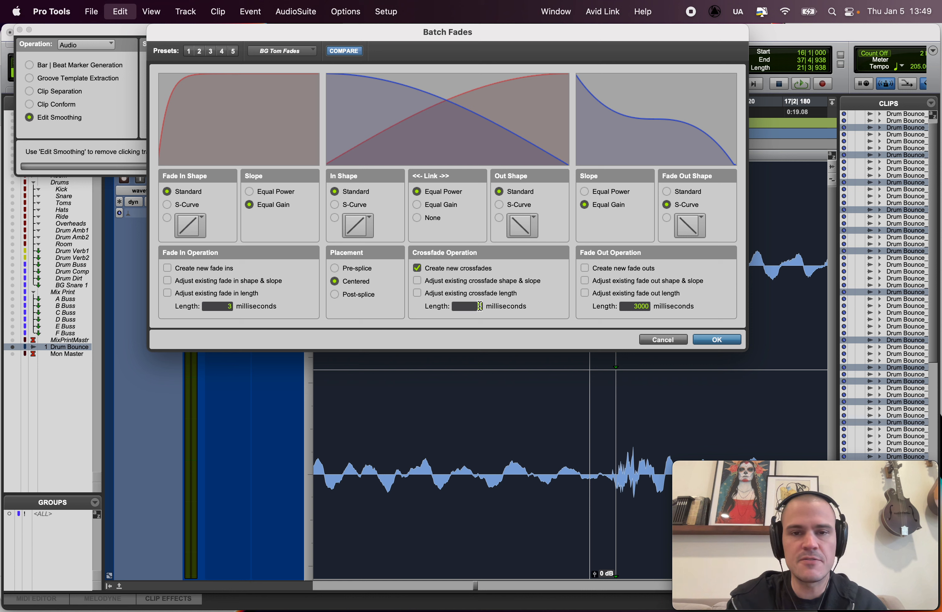
{"action": "type", "text": "50"}
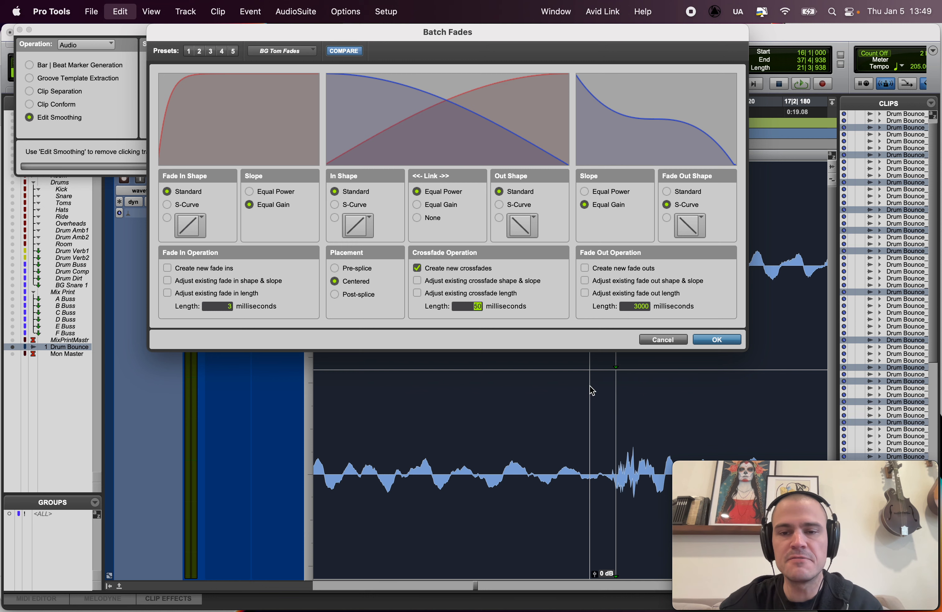
{"action": "left_click", "coordinate": [704, 338]}
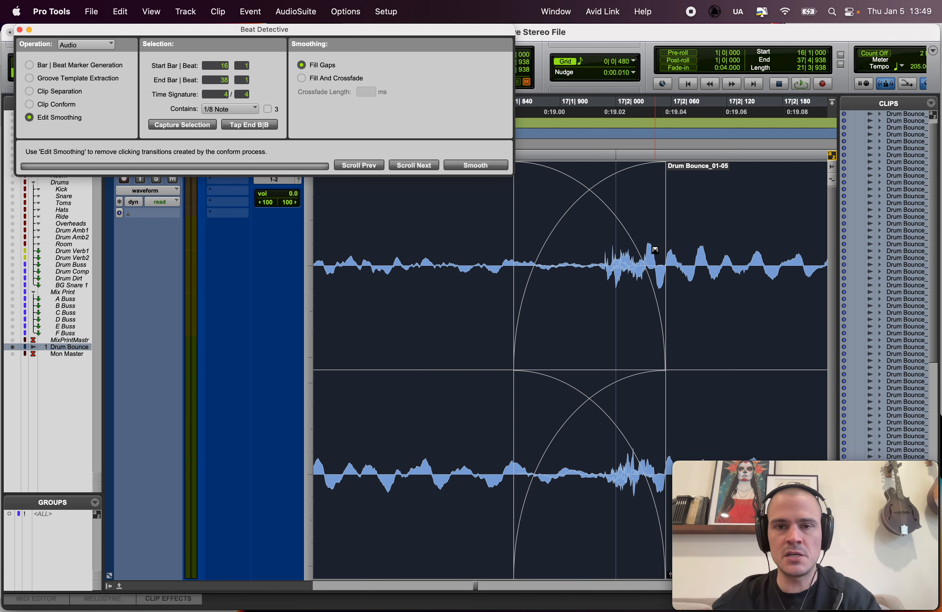
{"action": "key", "text": "super+z"}
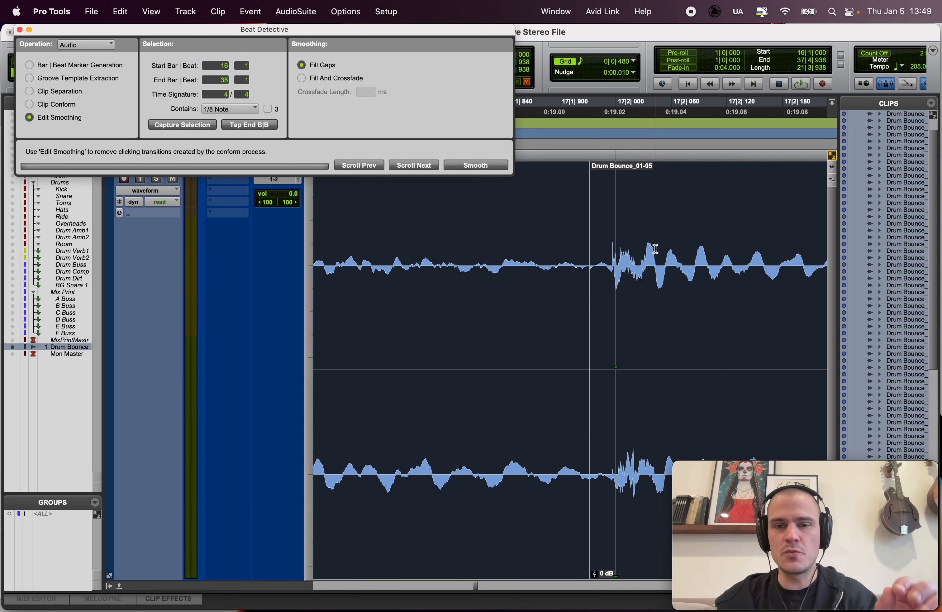
Step: Batch-create 50 ms crossfades with pre-splice placement across the drum edits
{"action": "key", "text": "super+f"}
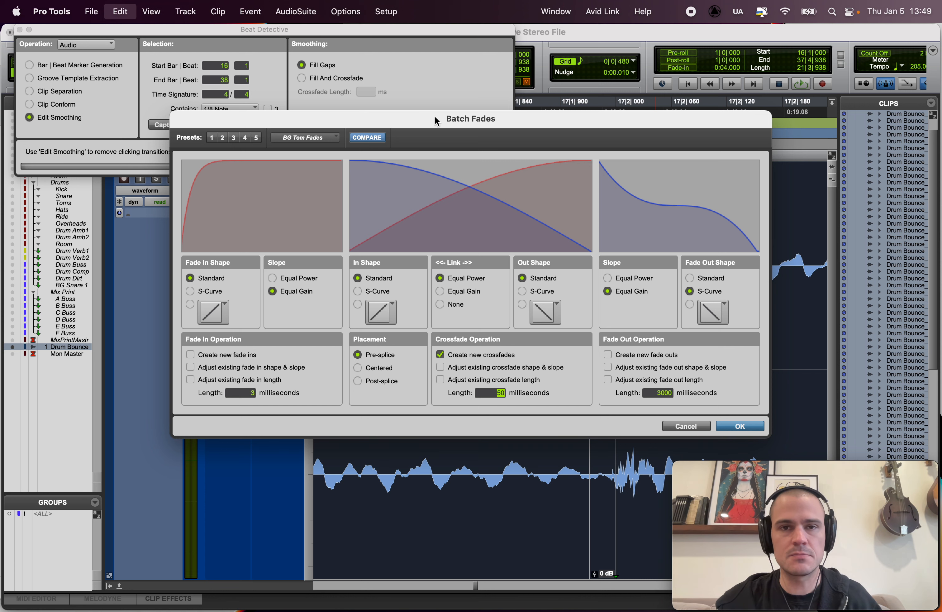
{"action": "left_click_drag", "start_coordinate": [434, 116], "coordinate": [435, 29]}
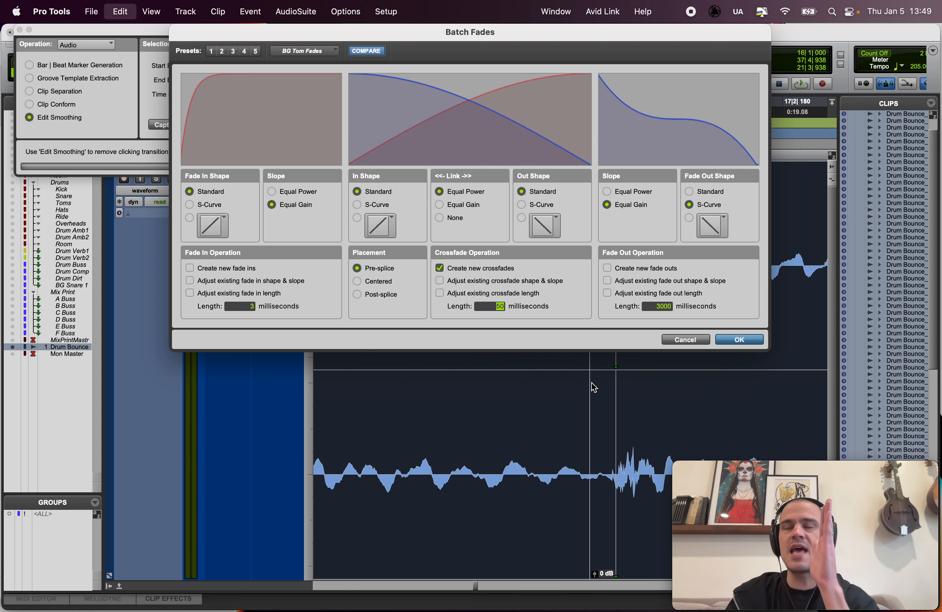
{"action": "left_click", "coordinate": [729, 337]}
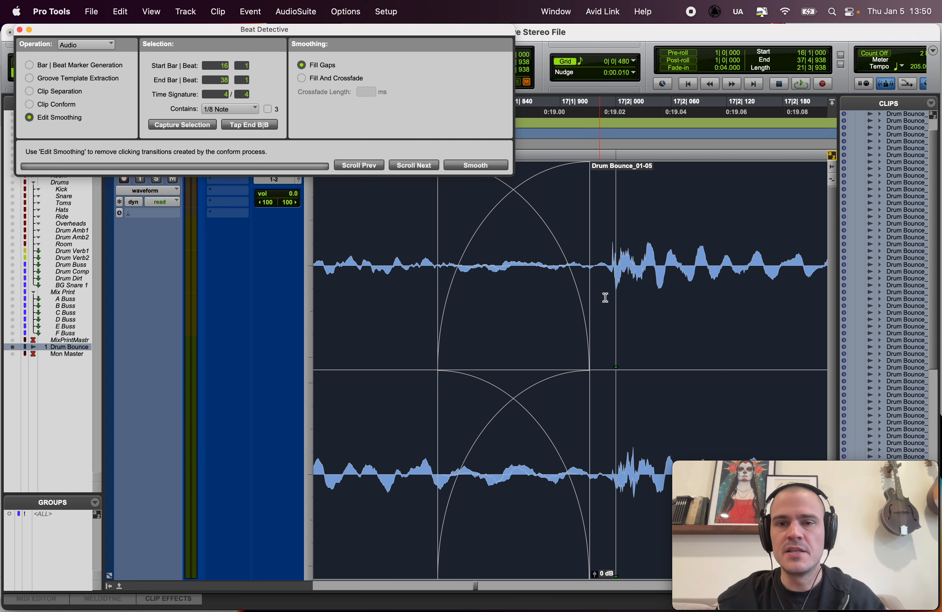
Step: Try shifting the crossfade just before bar 17 beat 2 over the drum transient and back to compare its placement
{"action": "left_click", "coordinate": [616, 243]}
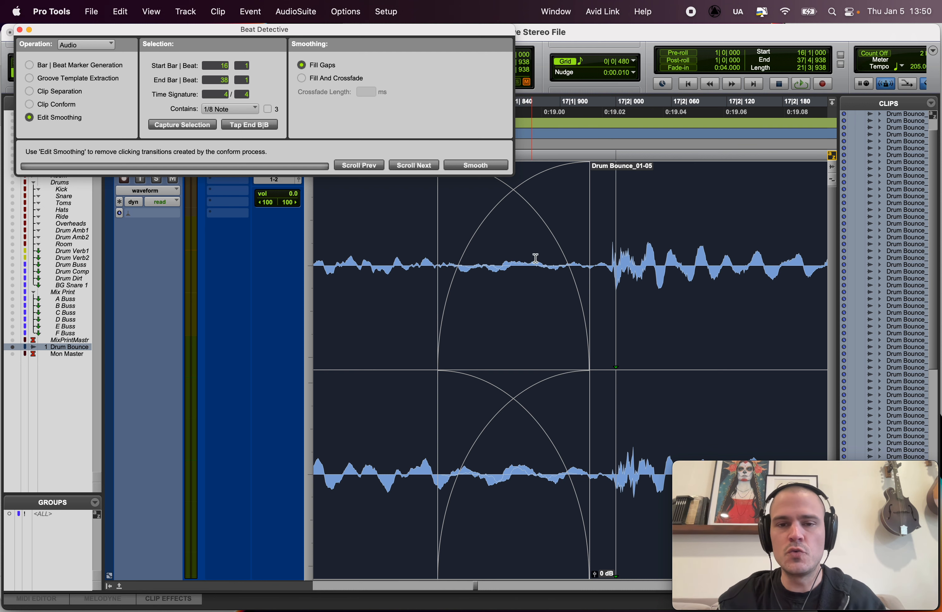
{"action": "left_click", "coordinate": [539, 259]}
{"action": "left_click", "coordinate": [499, 517]}
{"action": "left_click_drag", "start_coordinate": [499, 517], "coordinate": [589, 522]}
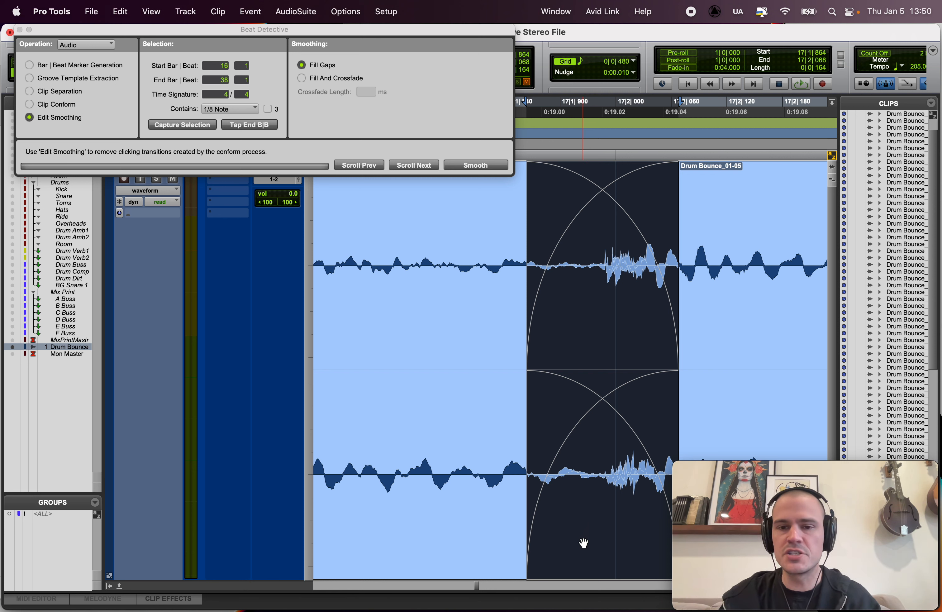
{"action": "left_click_drag", "start_coordinate": [584, 543], "coordinate": [485, 533]}
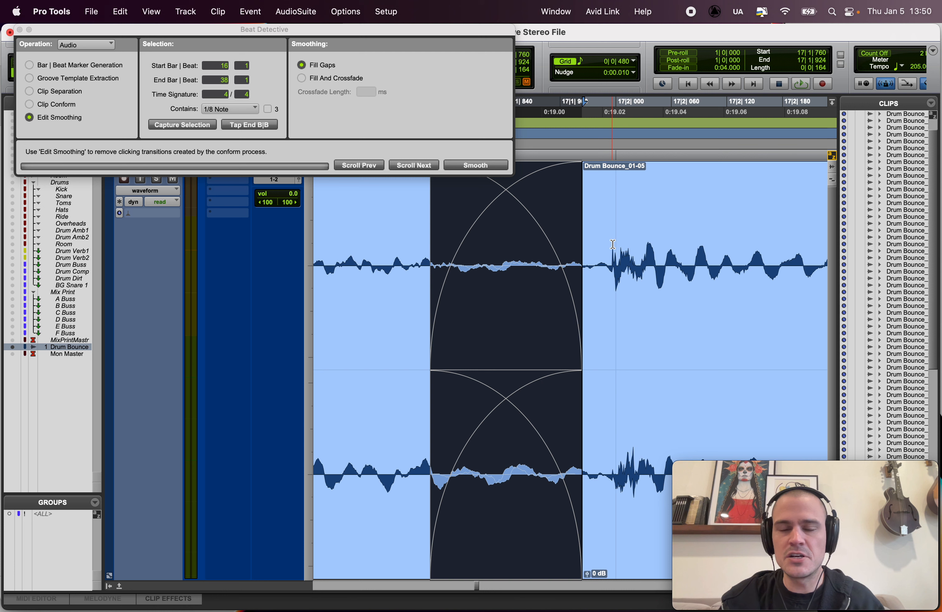
{"action": "left_click_drag", "start_coordinate": [612, 244], "coordinate": [616, 246]}
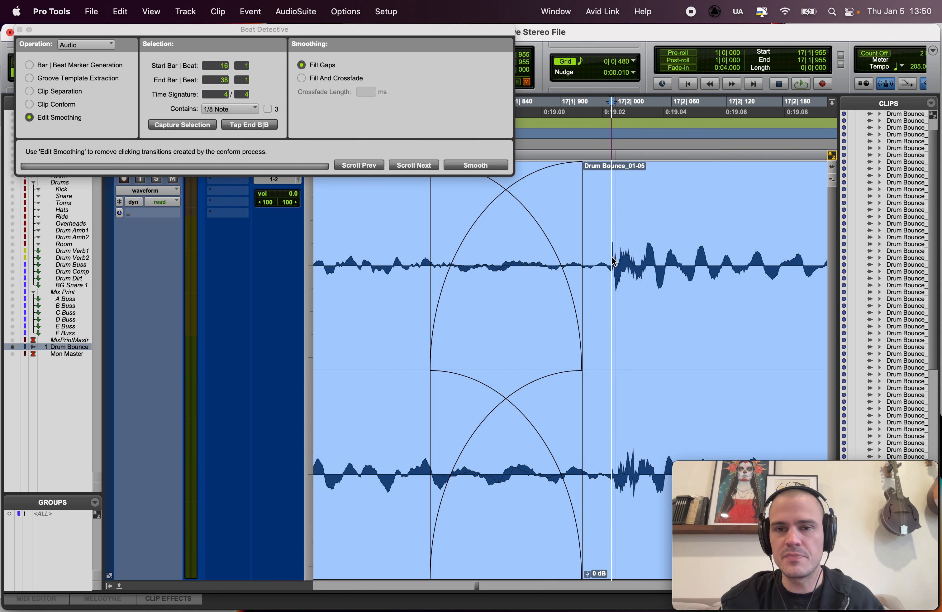
{"action": "left_click", "coordinate": [484, 557]}
{"action": "left_click_drag", "start_coordinate": [483, 552], "coordinate": [554, 550]}
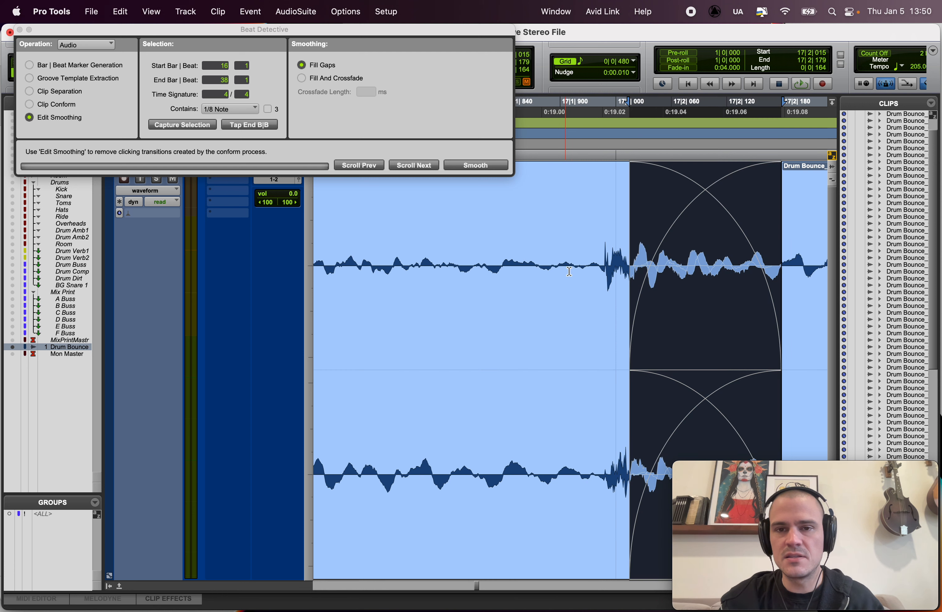
{"action": "left_click", "coordinate": [605, 242]}
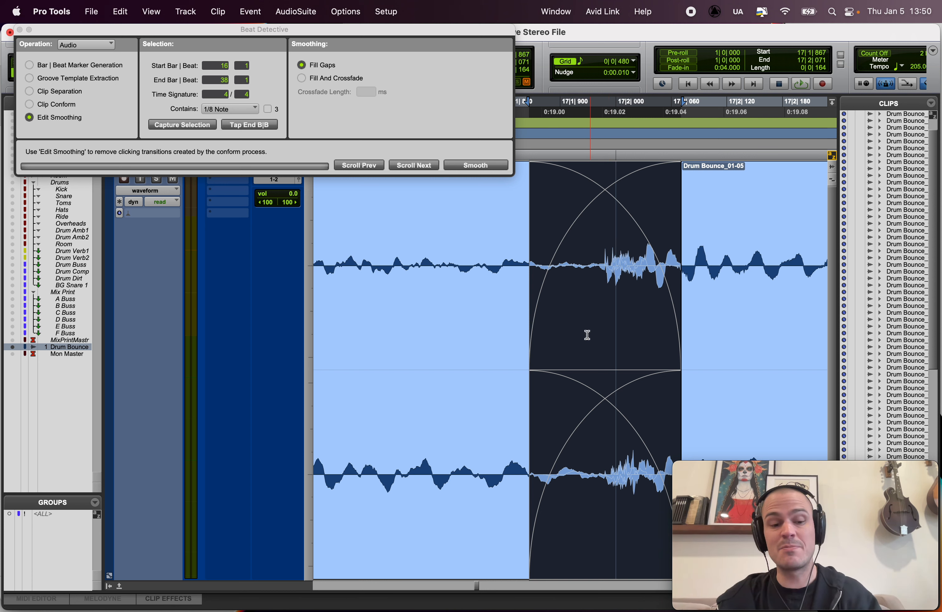
Step: Undo the crossfade moves and the 50 ms batch crossfades on the drum clips
{"action": "key", "text": "super+z"}
{"action": "key", "text": "super+z"}
{"action": "key", "text": "super+z"}
{"action": "key", "text": "super+z"}
{"action": "key", "text": "super+z"}
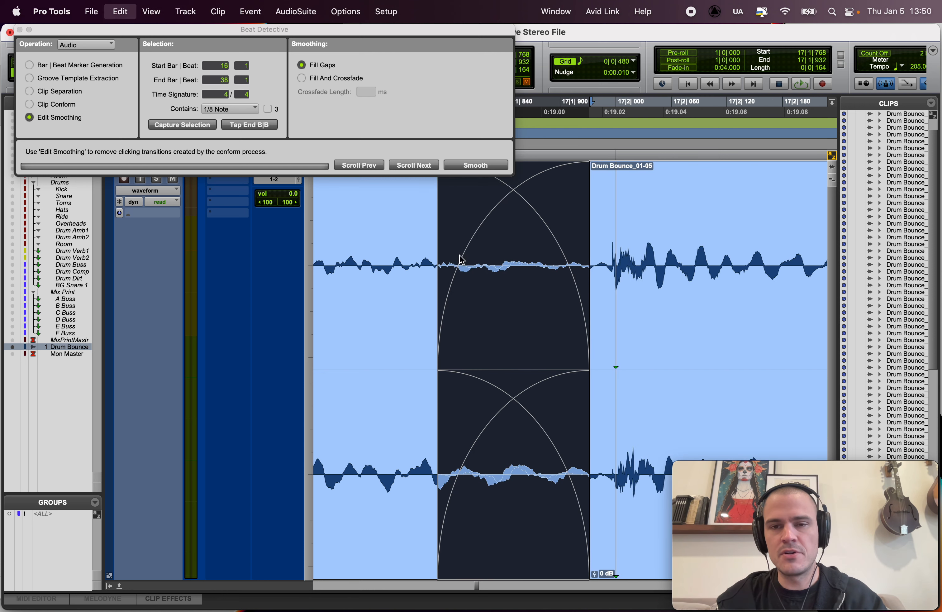
{"action": "key", "text": "super+z"}
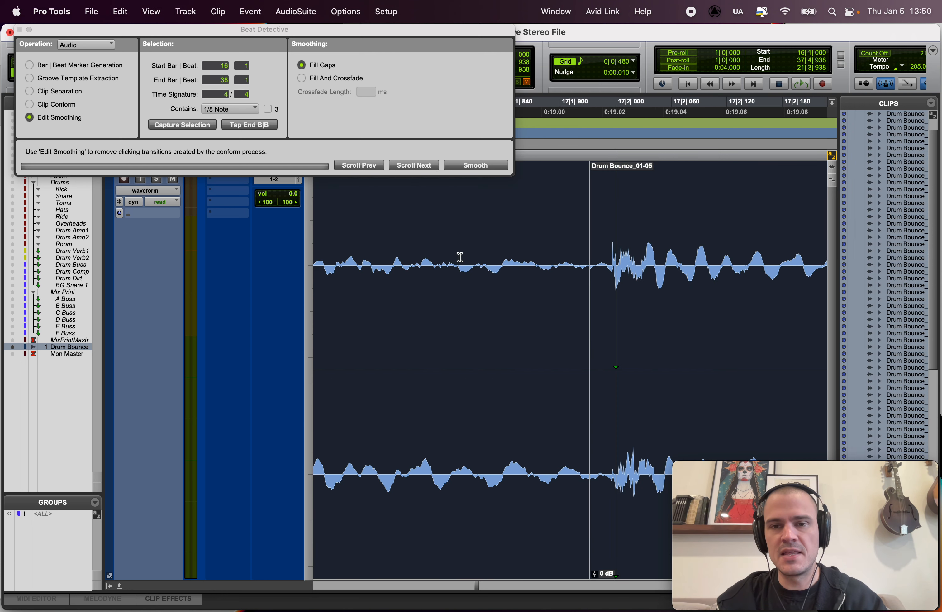
Step: Batch-create 20 ms pre-splice crossfades on the drum edits using Equal Gain and S-Curve in and out shapes
{"action": "key", "text": "super+f"}
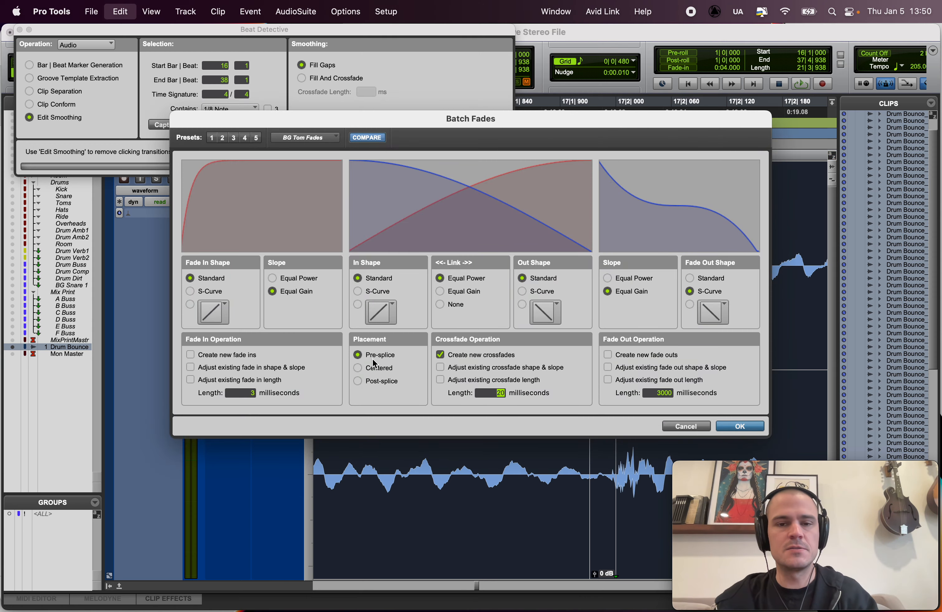
{"action": "left_click_drag", "start_coordinate": [460, 126], "coordinate": [460, 52]}
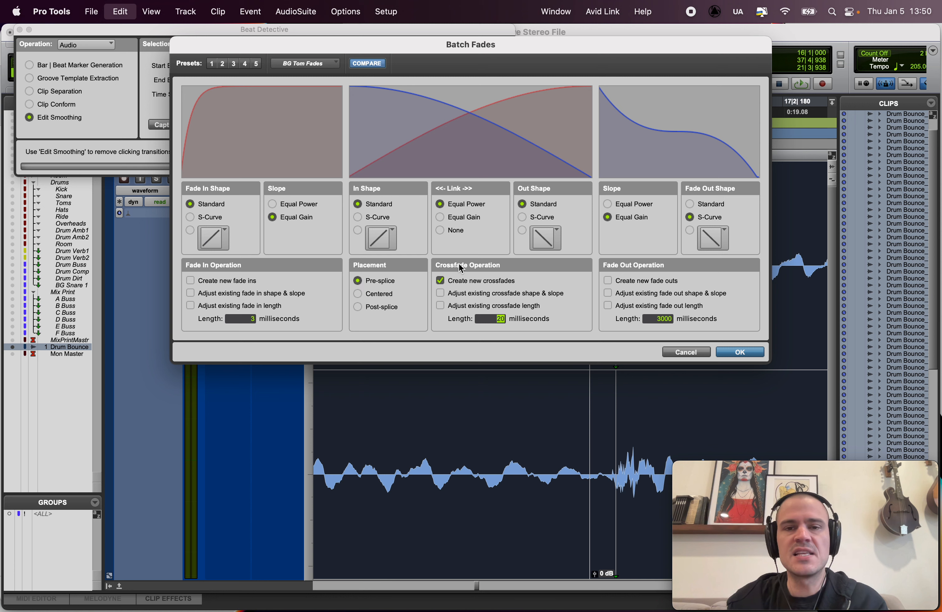
{"action": "left_click", "coordinate": [451, 215]}
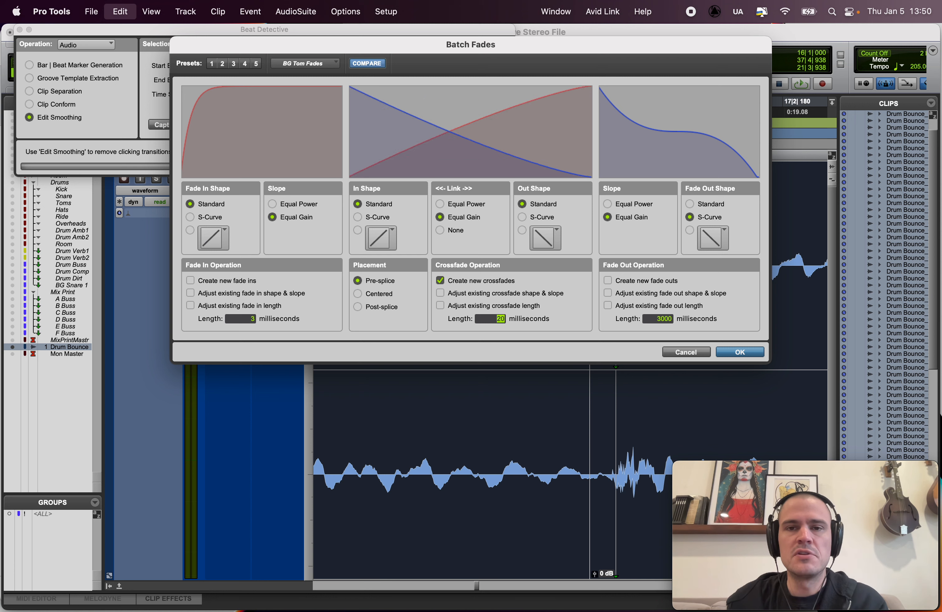
{"action": "left_click", "coordinate": [523, 217]}
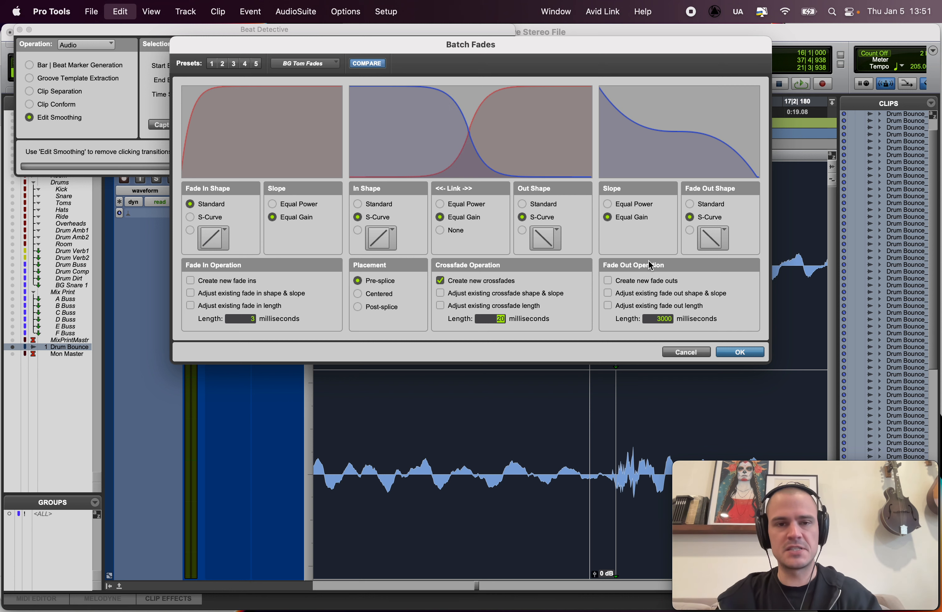
{"action": "left_click", "coordinate": [737, 349]}
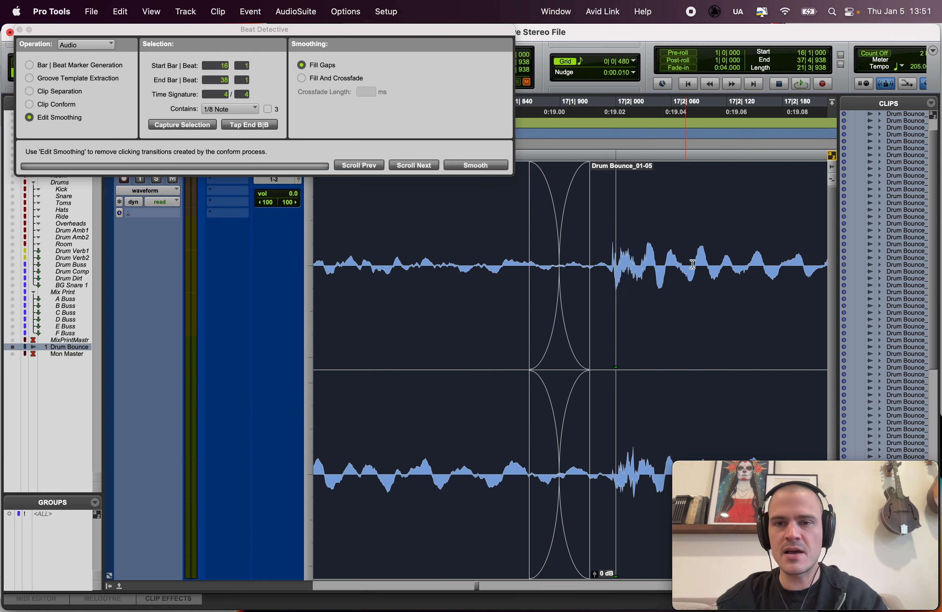
Step: Inspect the new crossfades from bar 17 onward and play back the edited drums from bar 16 beat 3
{"action": "key", "text": "r"}
{"action": "key", "text": "r"}
{"action": "scroll", "coordinate": [585, 308], "scroll_direction": "right", "scroll_amount": 5}
{"action": "left_click", "coordinate": [613, 229]}
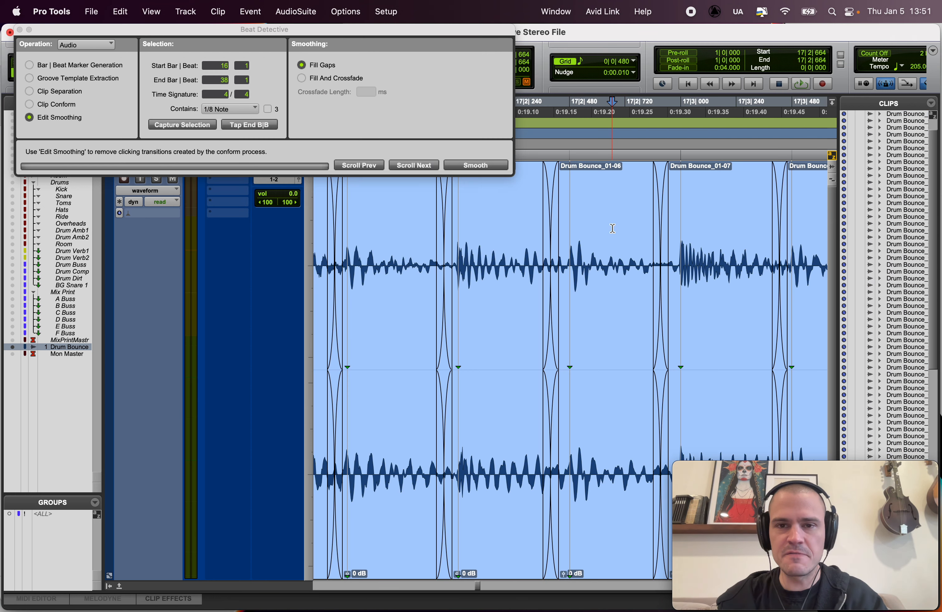
{"action": "key", "text": "space"}
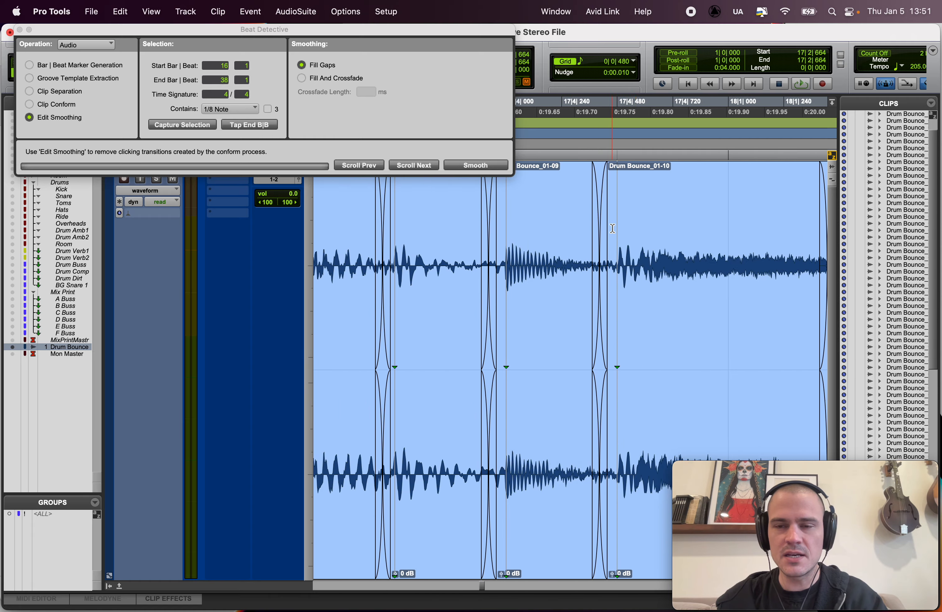
{"action": "scroll", "coordinate": [613, 228], "scroll_direction": "right", "scroll_amount": 5}
{"action": "key", "text": "r"}
{"action": "key", "text": "r"}
{"action": "key", "text": "r"}
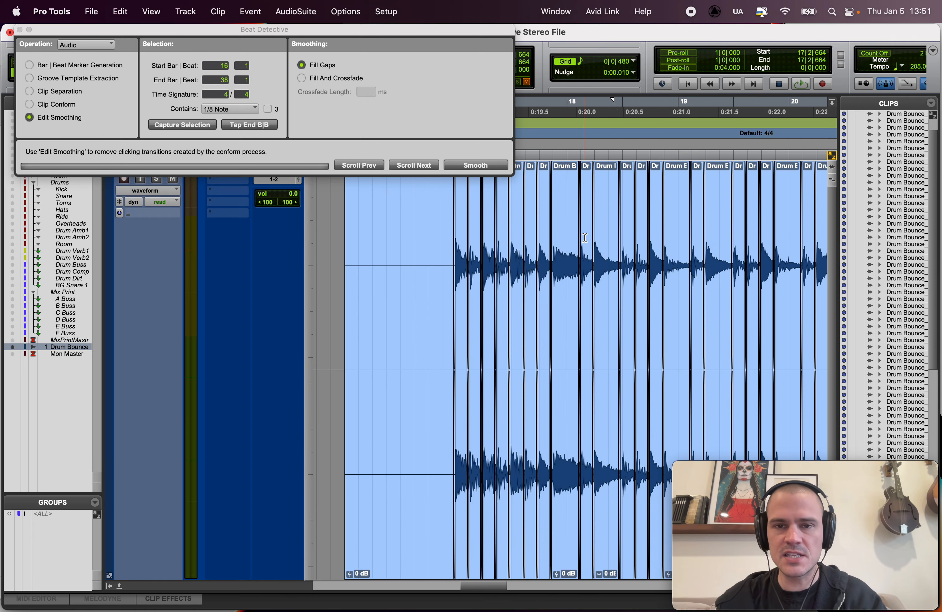
{"action": "key", "text": "r"}
{"action": "left_click", "coordinate": [498, 223]}
{"action": "key", "text": "space"}
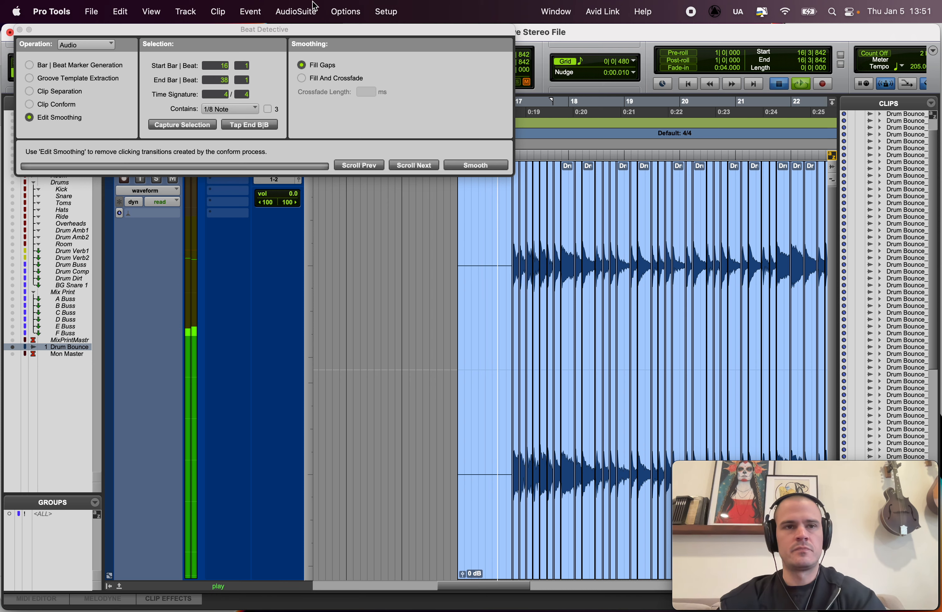
Step: Create a click track and route its output to 1-2 (Stereo)
{"action": "left_click", "coordinate": [218, 11]}
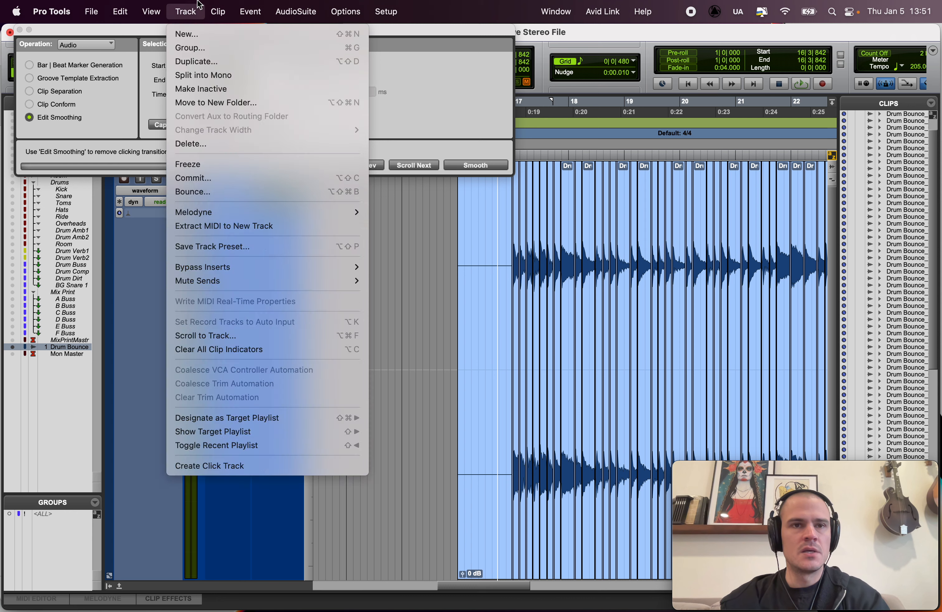
{"action": "left_click", "coordinate": [243, 465]}
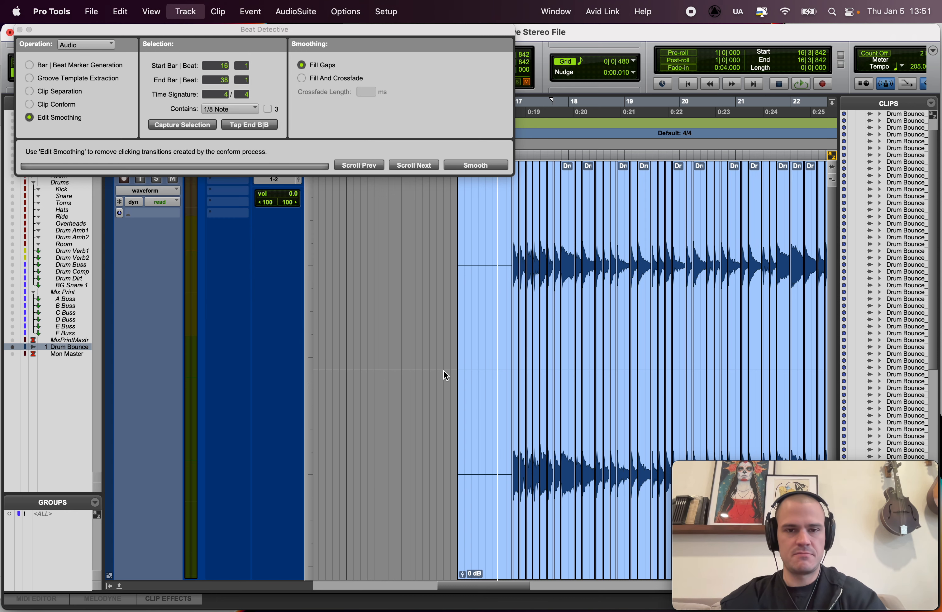
{"action": "key", "text": "super+equal"}
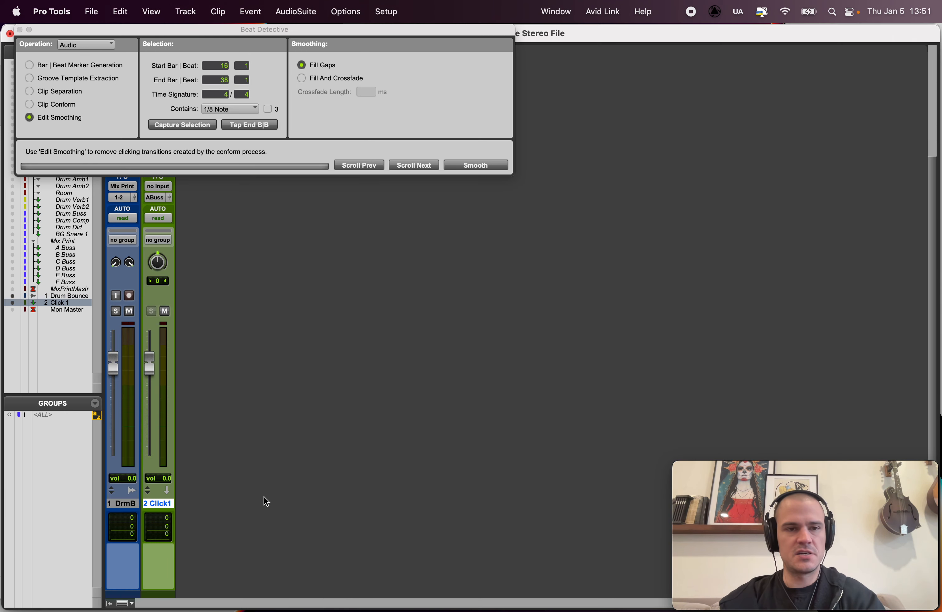
{"action": "key", "text": "super+equal"}
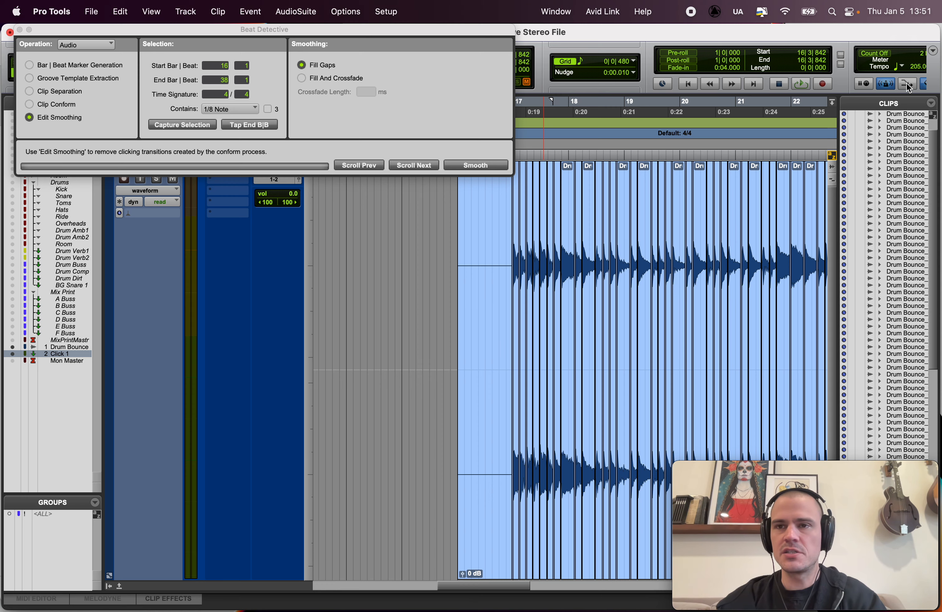
{"action": "key", "text": "super+equal"}
{"action": "left_click", "coordinate": [151, 198]}
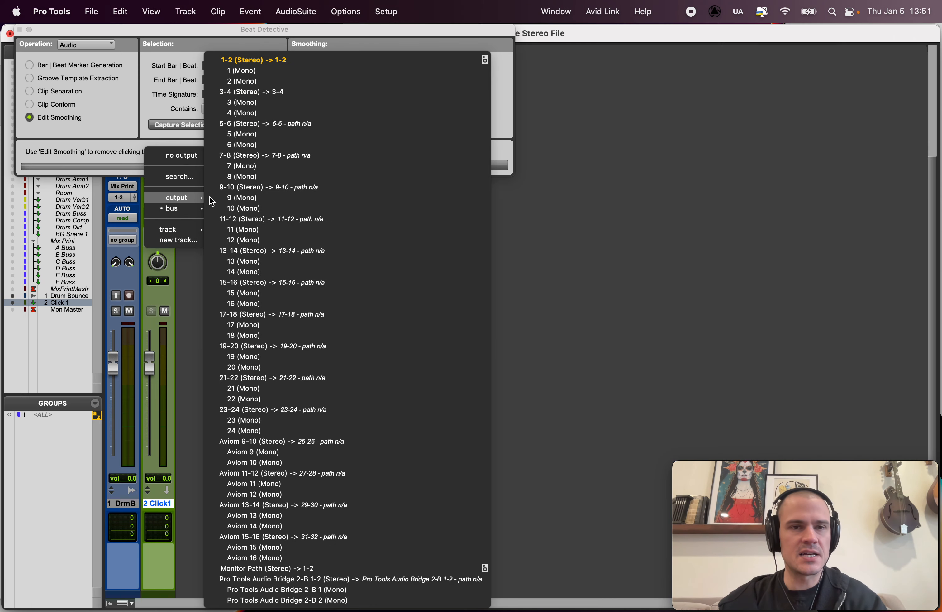
{"action": "left_click", "coordinate": [272, 60]}
Step: Play the edited drums against the click, setting the click track's volume to about -0.4 dB
{"action": "key", "text": "super+equal"}
{"action": "key", "text": "super+equal"}
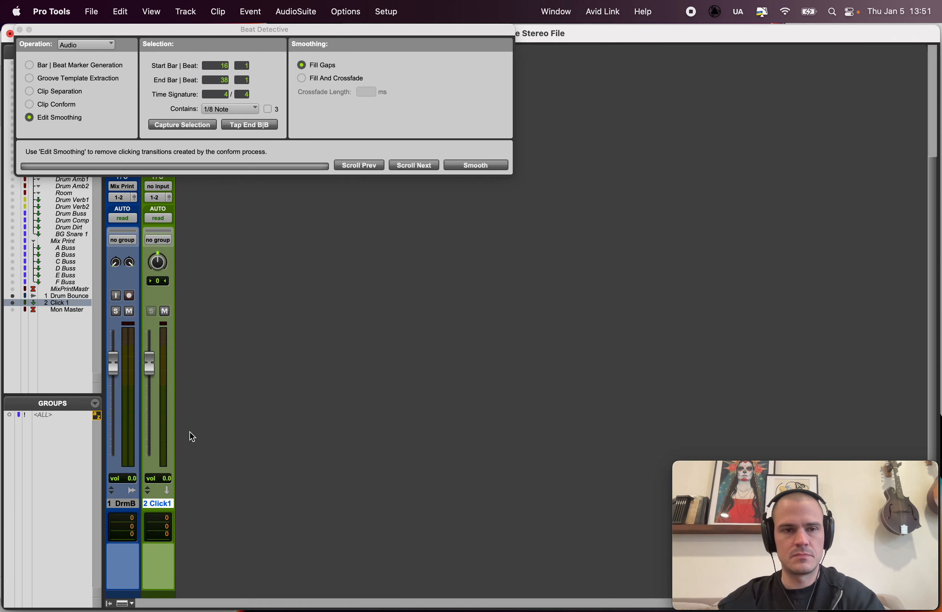
{"action": "mouse_move", "coordinate": [145, 366]}
{"action": "left_mouse_down"}
{"action": "mouse_move", "coordinate": [146, 389]}
{"action": "mouse_move", "coordinate": [146, 365]}
{"action": "left_mouse_up"}
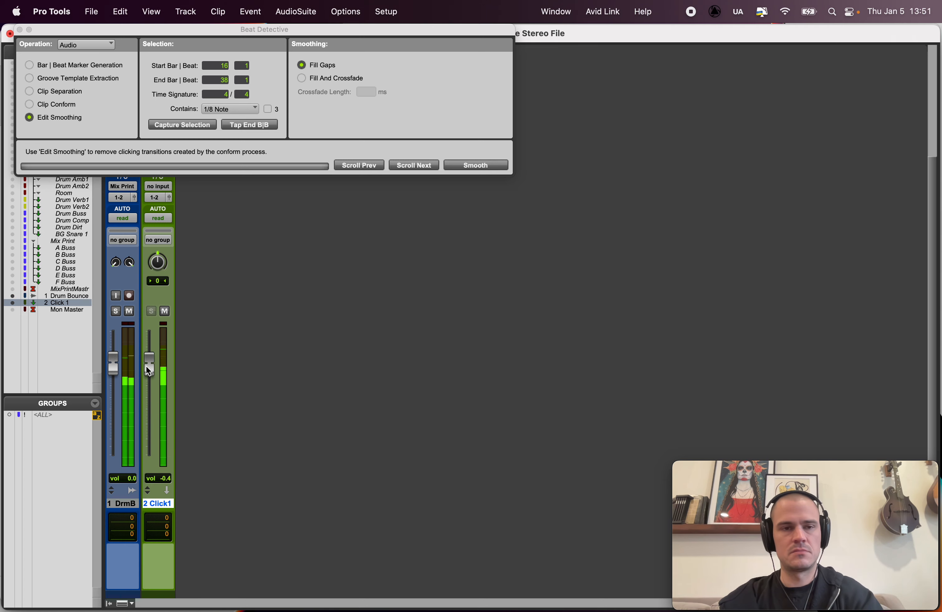
{"action": "key", "text": "super+equal"}
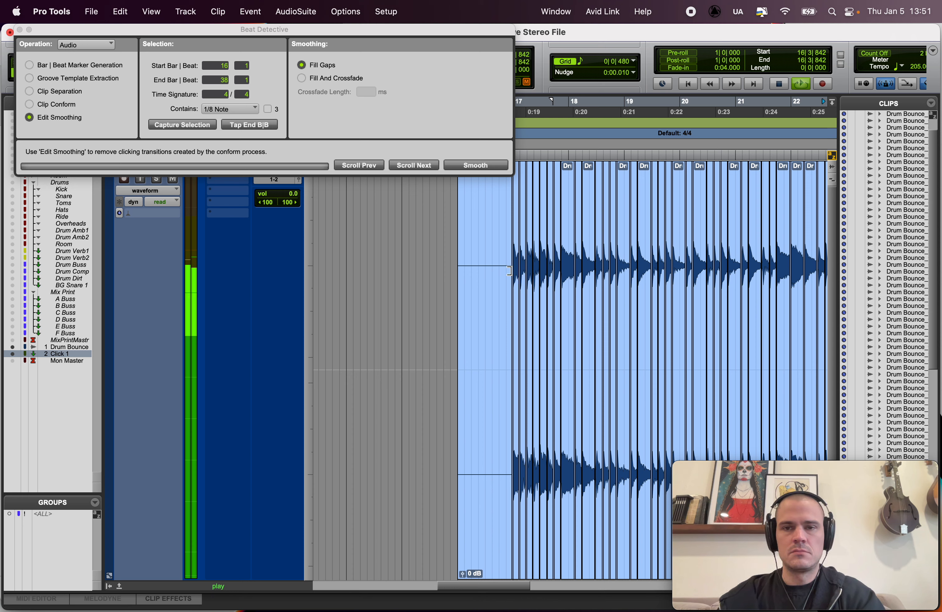
{"action": "key", "text": "space"}
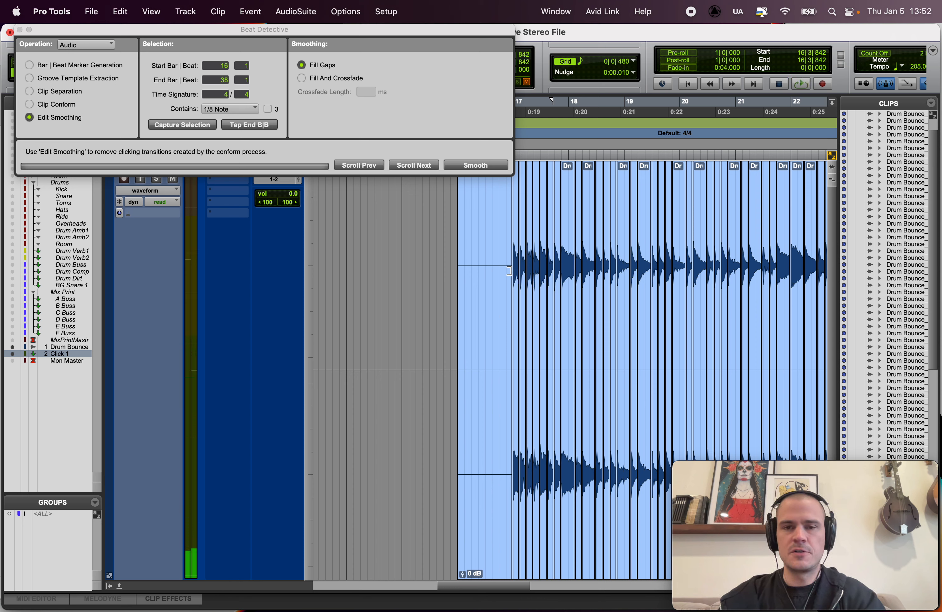
Step: Revert to the unedited drum bounce, play it back from bar 16 for comparison, and restore the timing edits
{"action": "left_click_drag", "start_coordinate": [510, 271], "coordinate": [841, 272]}
{"action": "key", "text": "Left"}
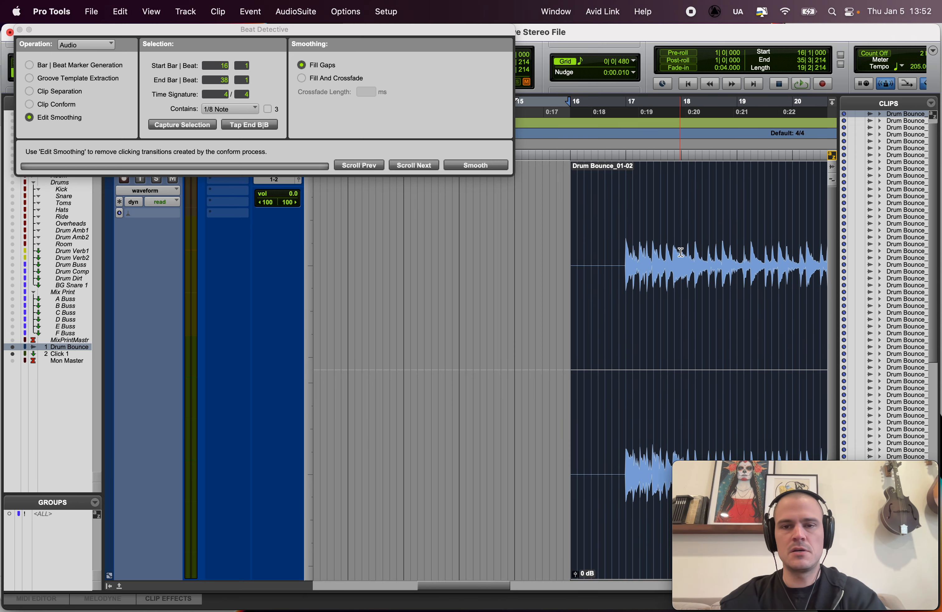
{"action": "key", "text": "space"}
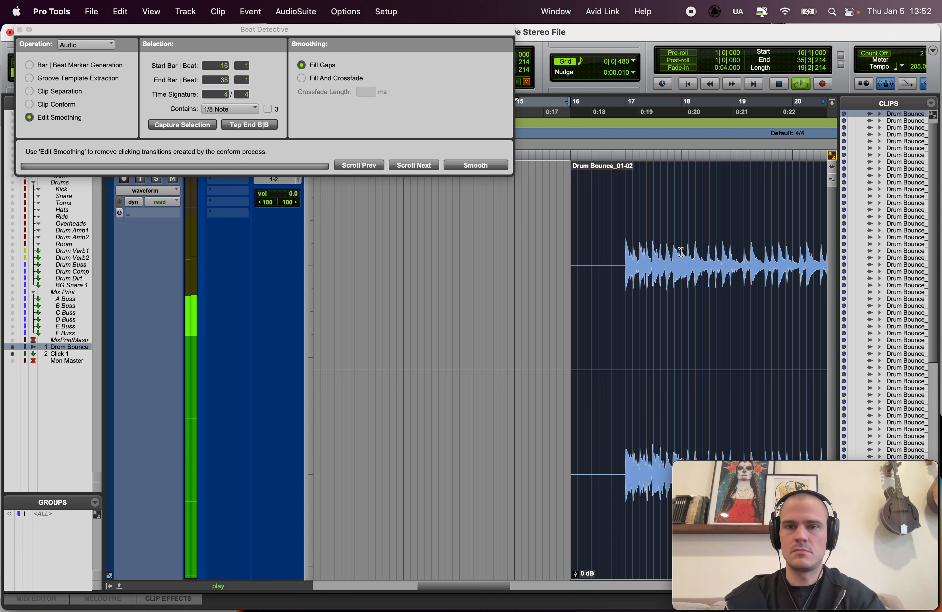
{"action": "key", "text": "space"}
{"action": "key", "text": "super+shift+z"}
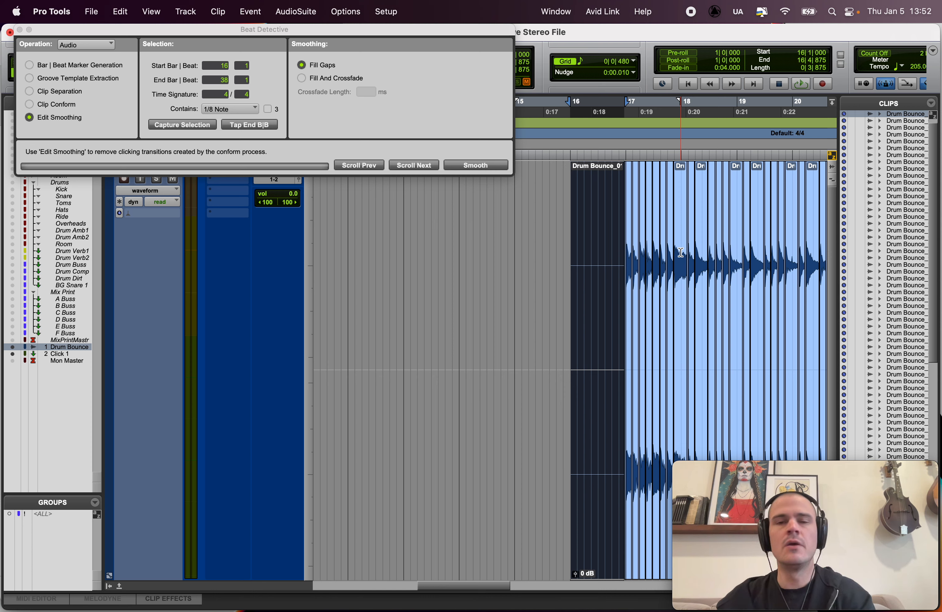
Step: Inspect the clip edits and crossfades on the drum track from bar 16 beat 4 through bar 18
{"action": "left_click", "coordinate": [613, 193]}
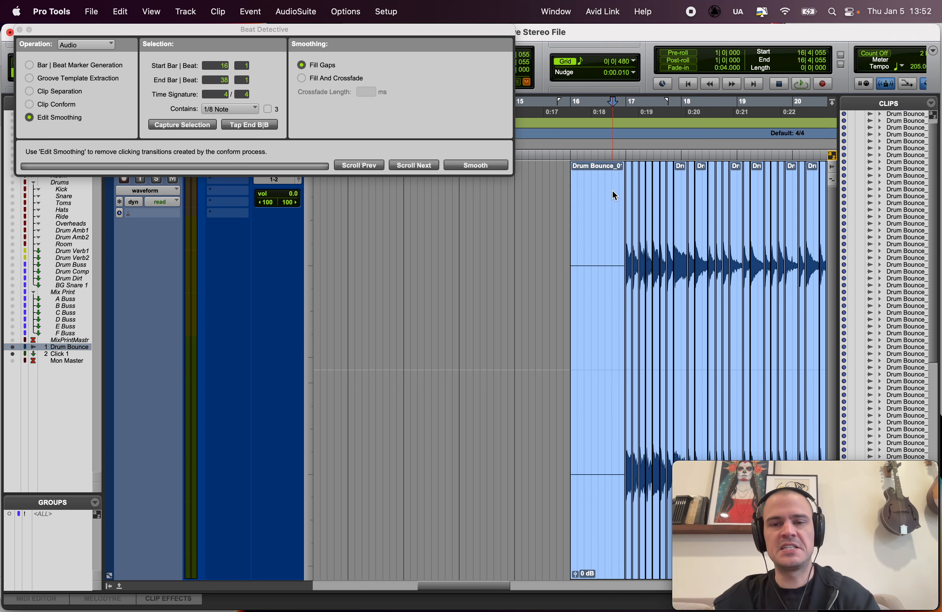
{"action": "key", "text": "super+bracketright"}
{"action": "key", "text": "super+bracketright"}
{"action": "key", "text": "super+bracketright"}
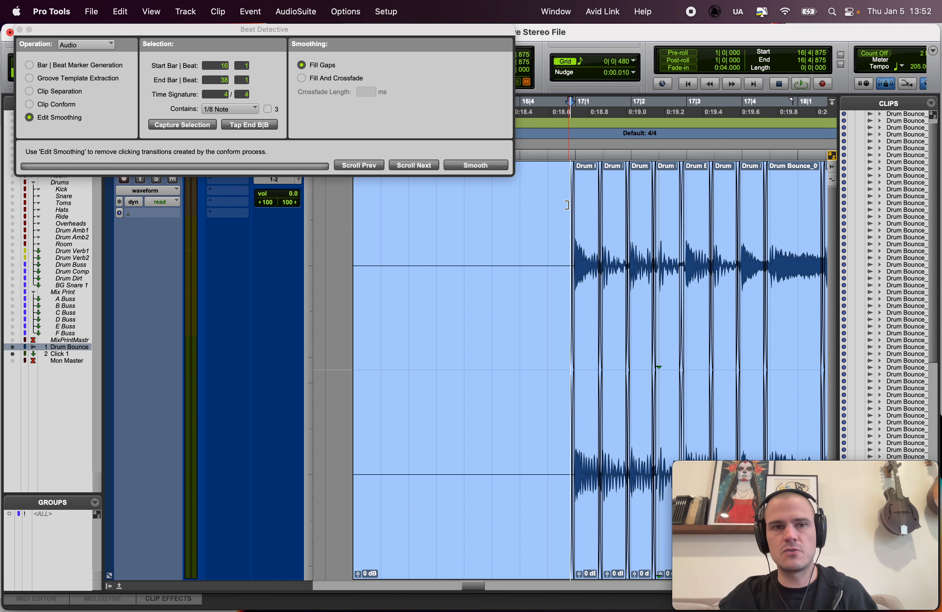
{"action": "left_click", "coordinate": [524, 236]}
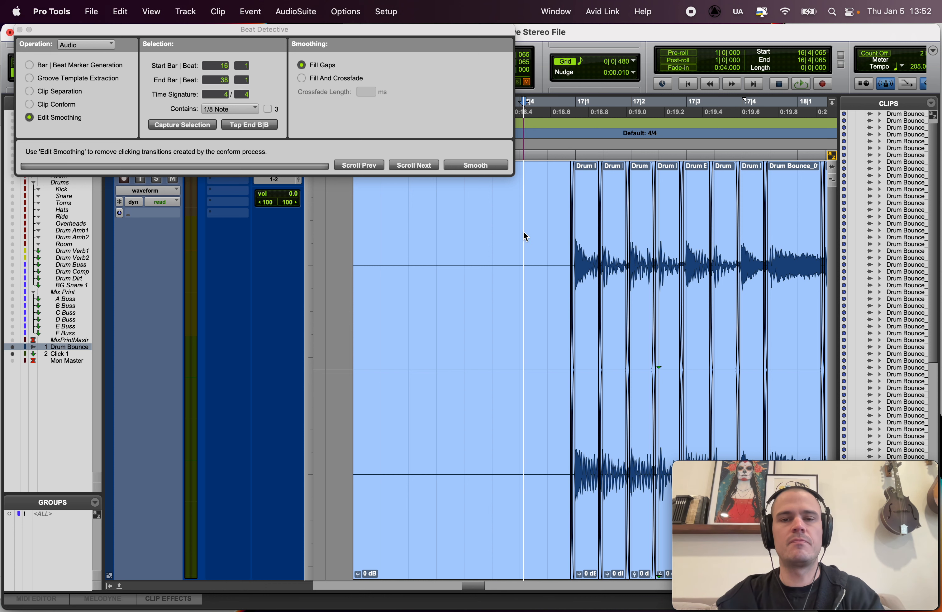
{"action": "scroll", "coordinate": [525, 234], "scroll_direction": "right", "scroll_amount": 1}
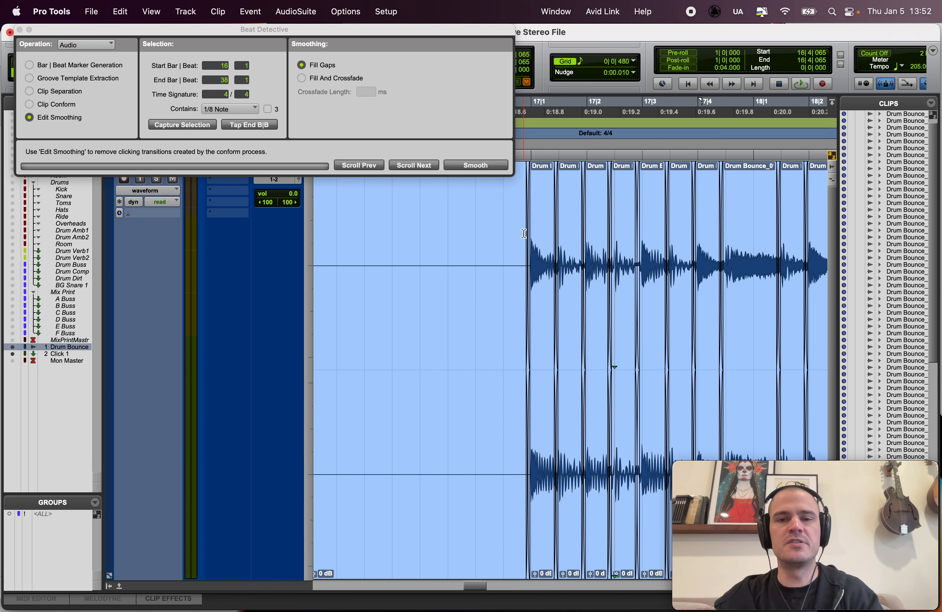
{"action": "scroll", "coordinate": [525, 234], "scroll_direction": "right", "scroll_amount": 1}
{"action": "scroll", "coordinate": [524, 234], "scroll_direction": "right", "scroll_amount": 2}
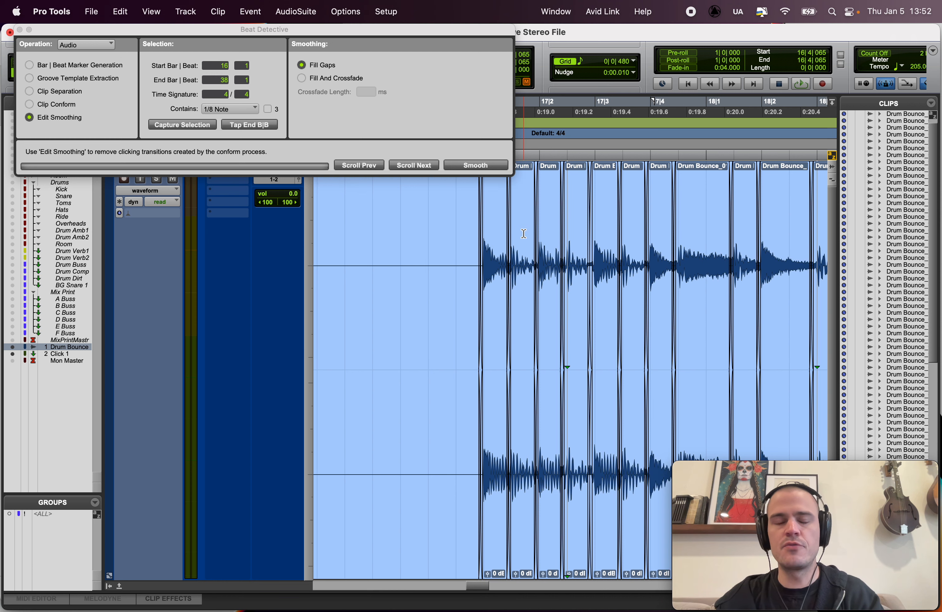
{"action": "key", "text": "r"}
{"action": "scroll", "coordinate": [525, 233], "scroll_direction": "right", "scroll_amount": 5}
{"action": "key", "text": "t"}
{"action": "scroll", "coordinate": [475, 287], "scroll_direction": "right", "scroll_amount": 8}
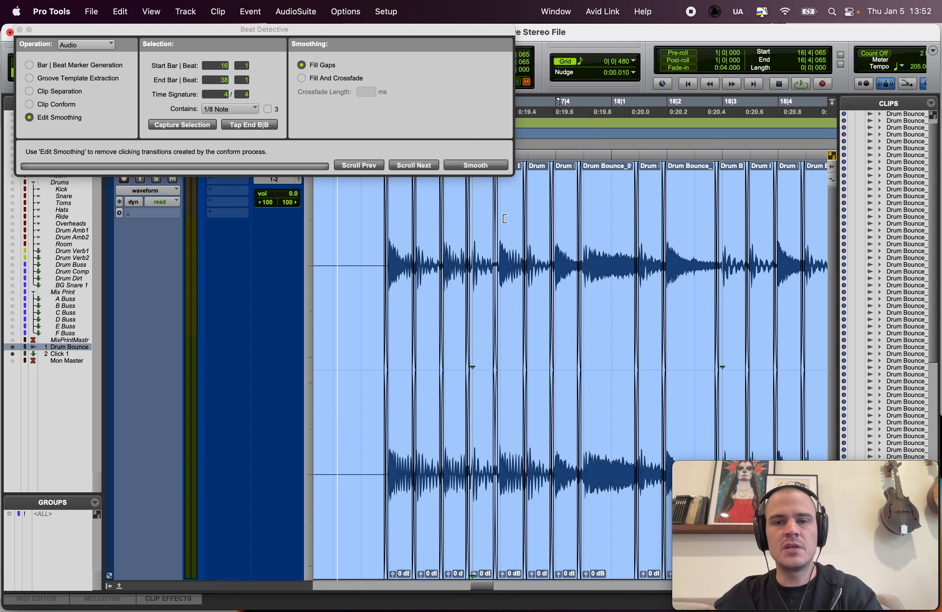
{"action": "scroll", "coordinate": [486, 363], "scroll_direction": "right", "scroll_amount": 2}
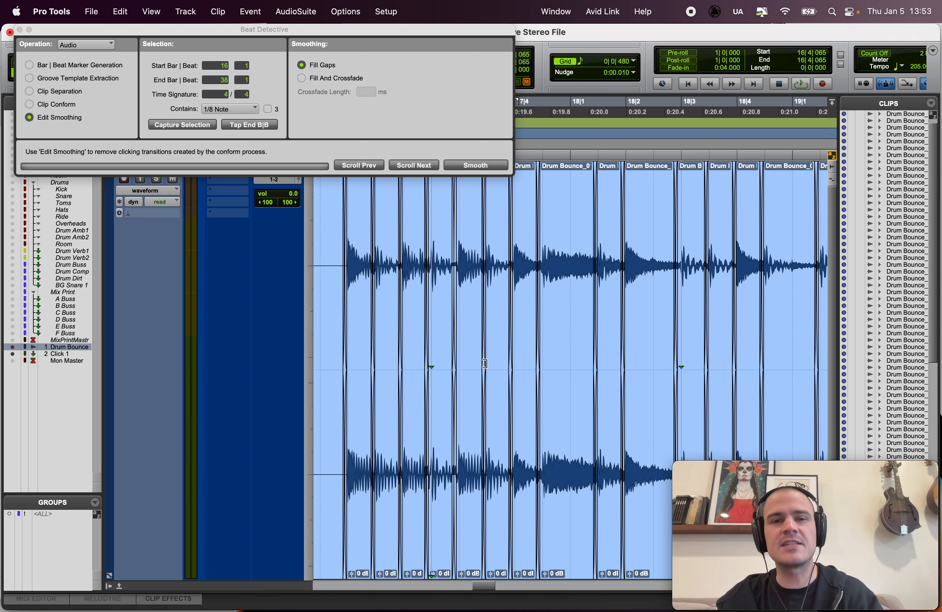
Step: Play back the edited drums from bar 16 beat 4 to listen for audible edits
{"action": "left_click", "coordinate": [329, 246]}
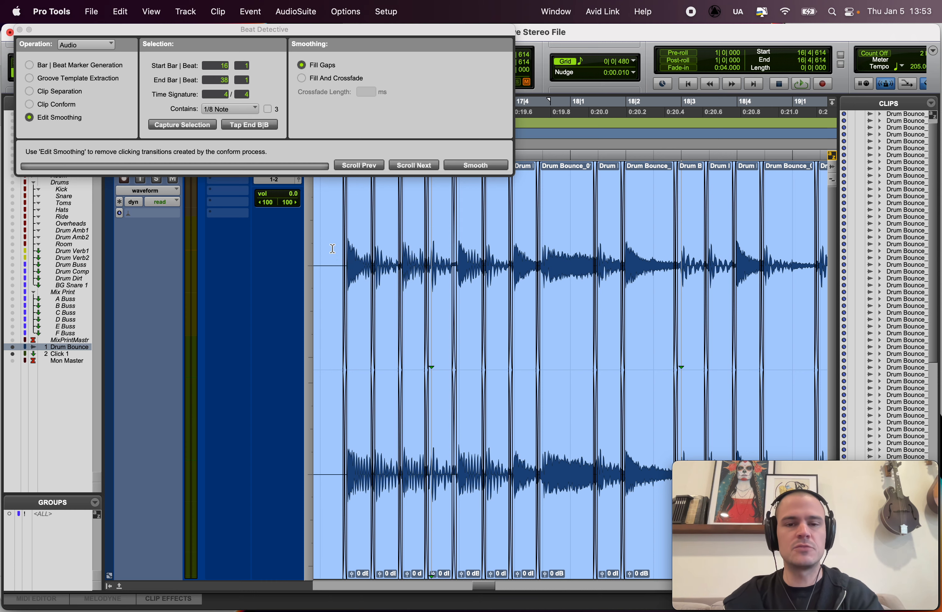
{"action": "scroll", "coordinate": [382, 308], "scroll_direction": "right", "scroll_amount": 2}
{"action": "key", "text": "space"}
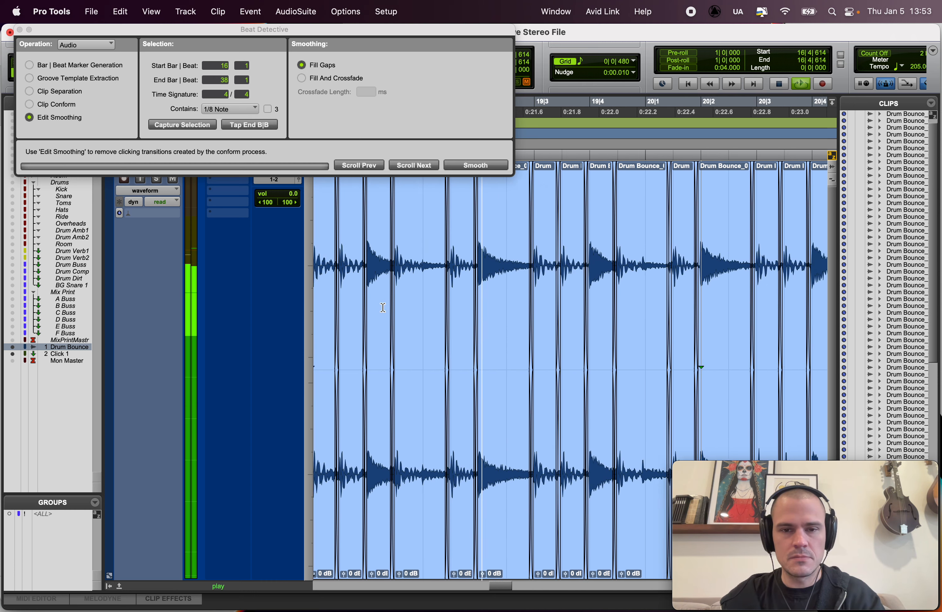
{"action": "key", "text": "space"}
Step: Move the crossfade ahead of clip Drum Bounce_01-17 earlier, away from the hit, to start at about 19|1|329
{"action": "left_click", "coordinate": [344, 221]}
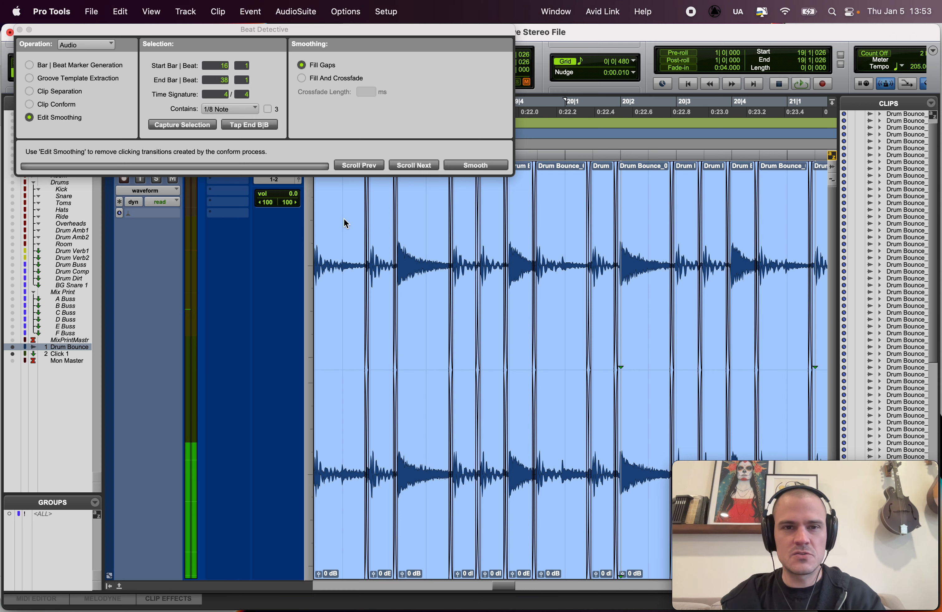
{"action": "key", "text": "t"}
{"action": "key", "text": "t"}
{"action": "key", "text": "t"}
{"action": "scroll", "coordinate": [535, 302], "scroll_direction": "right", "scroll_amount": 2}
{"action": "scroll", "coordinate": [536, 303], "scroll_direction": "right", "scroll_amount": 1}
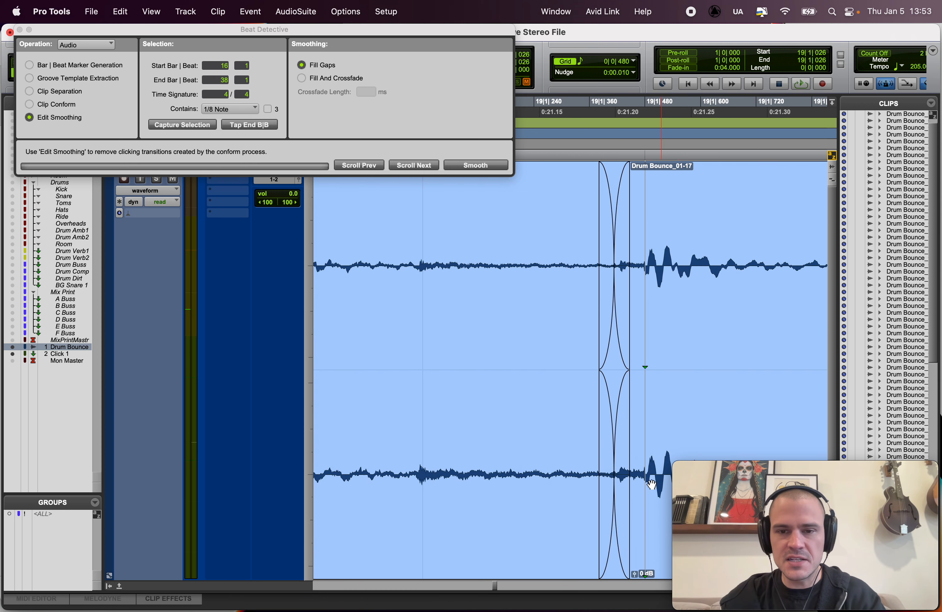
{"action": "left_click", "coordinate": [611, 542]}
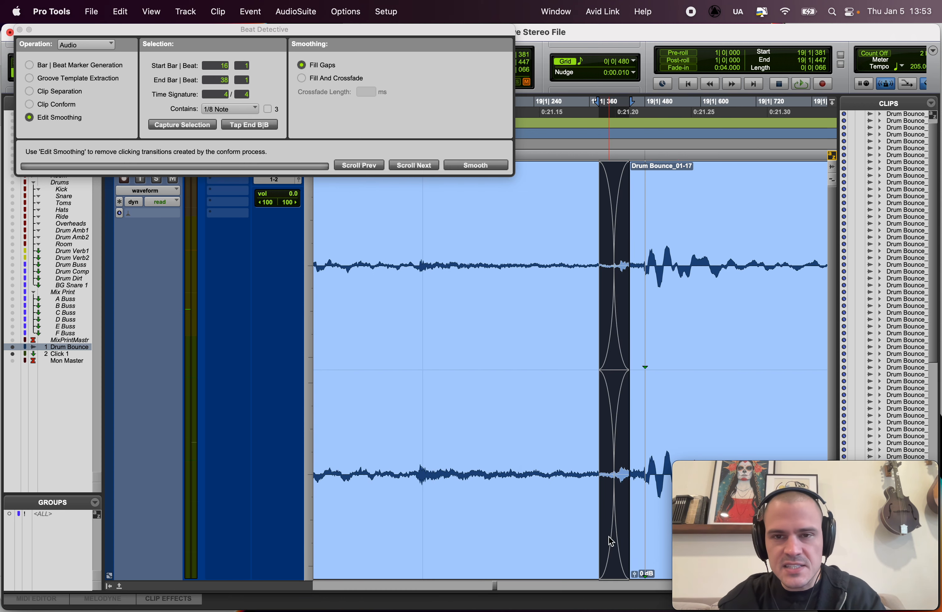
{"action": "mouse_move", "coordinate": [611, 541]}
{"action": "left_mouse_down"}
{"action": "mouse_move", "coordinate": [639, 542]}
{"action": "mouse_move", "coordinate": [594, 541]}
{"action": "mouse_move", "coordinate": [651, 541]}
{"action": "mouse_move", "coordinate": [615, 544]}
{"action": "left_mouse_up"}
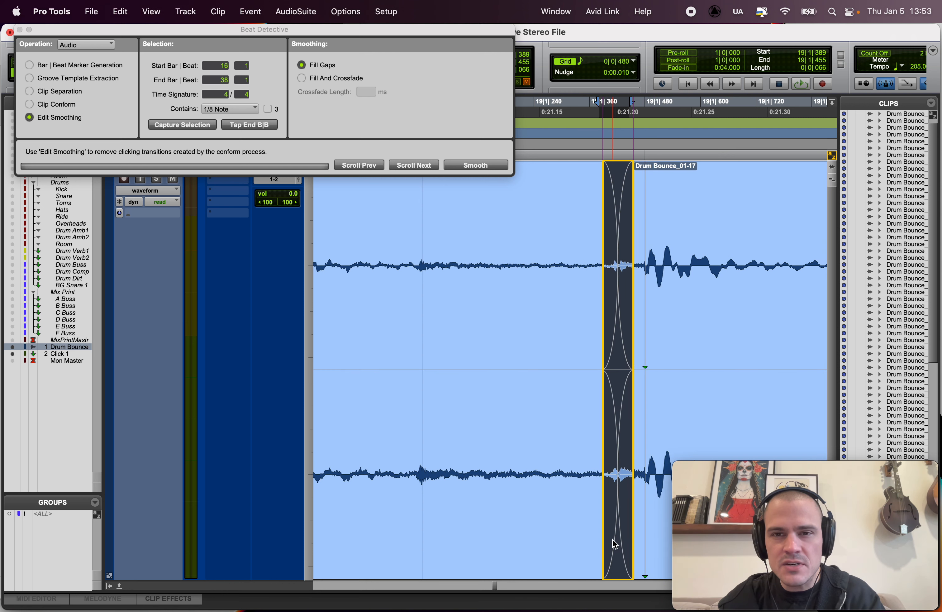
{"action": "left_click", "coordinate": [613, 249]}
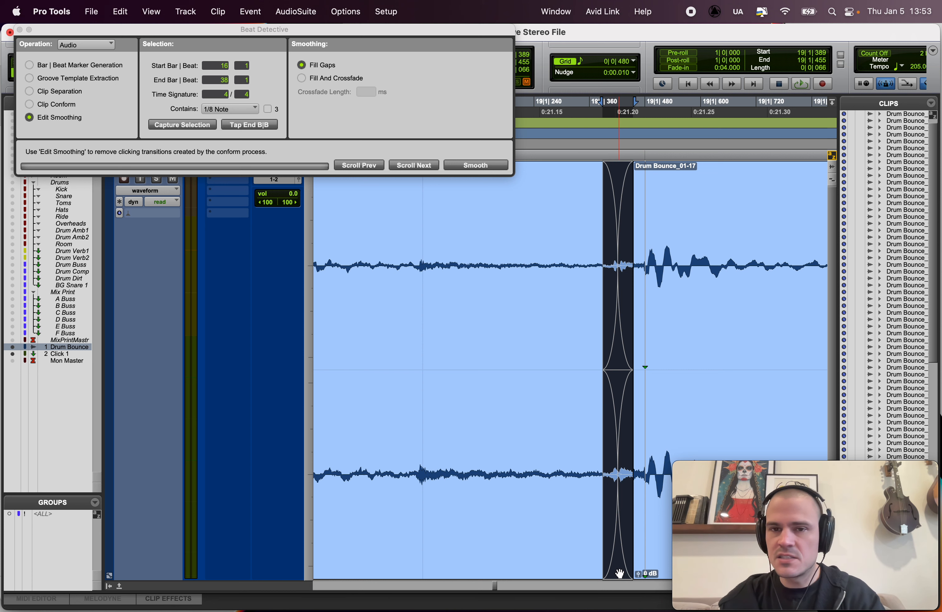
{"action": "left_click_drag", "start_coordinate": [619, 569], "coordinate": [591, 570]}
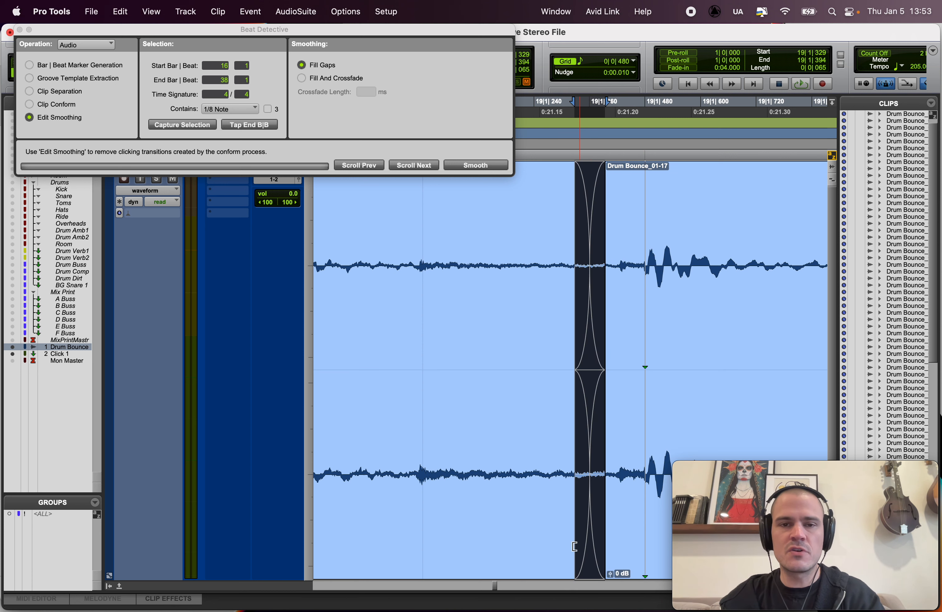
Step: Check the moved crossfade against its neighbouring edits and audition the passage from 18|3|261
{"action": "scroll", "coordinate": [574, 547], "scroll_direction": "right", "scroll_amount": 5}
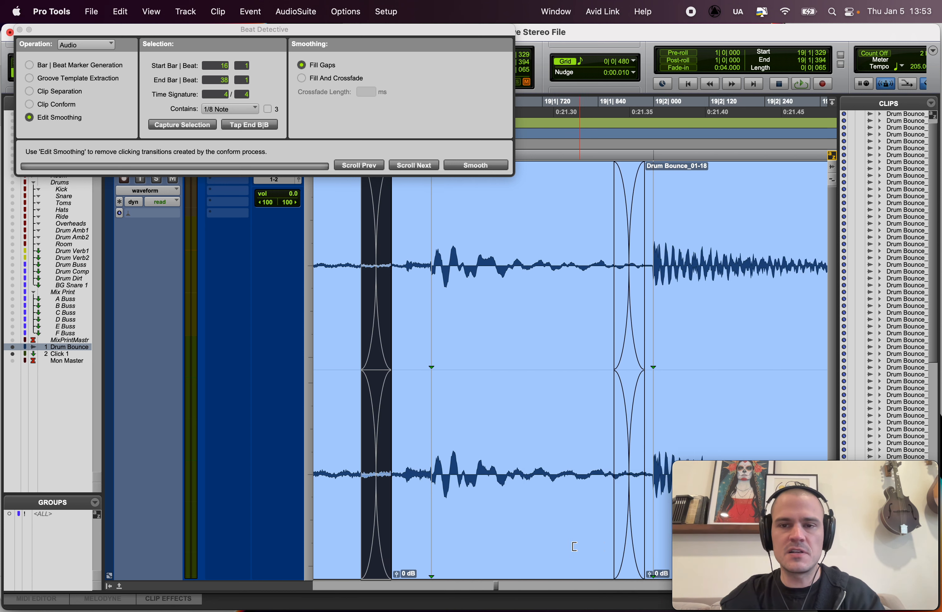
{"action": "scroll", "coordinate": [574, 547], "scroll_direction": "right", "scroll_amount": 2}
{"action": "key", "text": "r"}
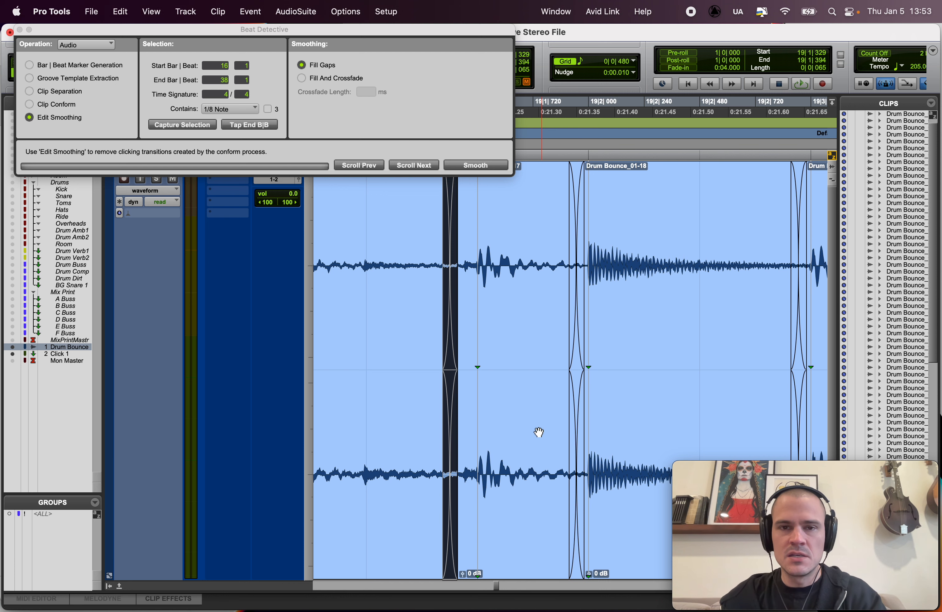
{"action": "key", "text": "t"}
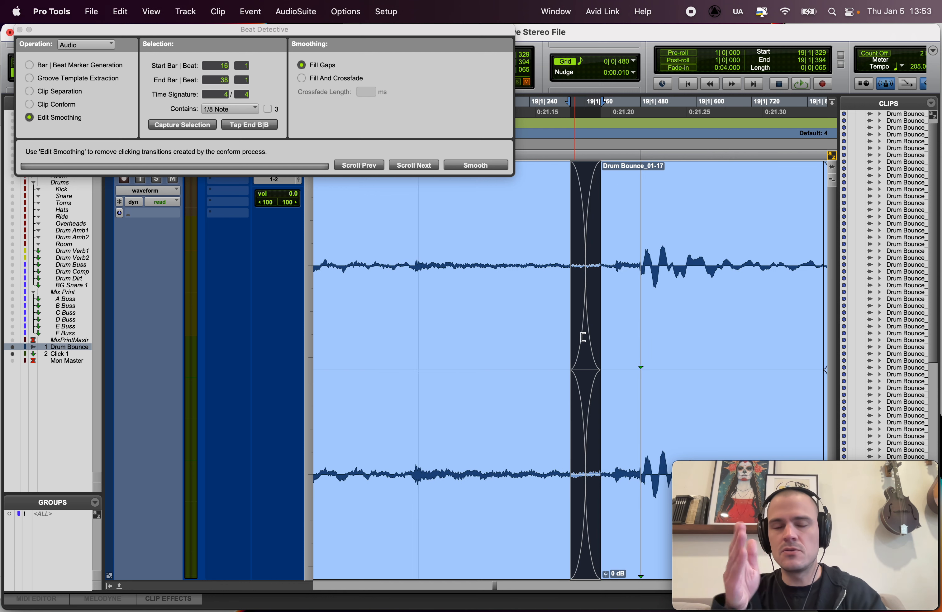
{"action": "key", "text": "r"}
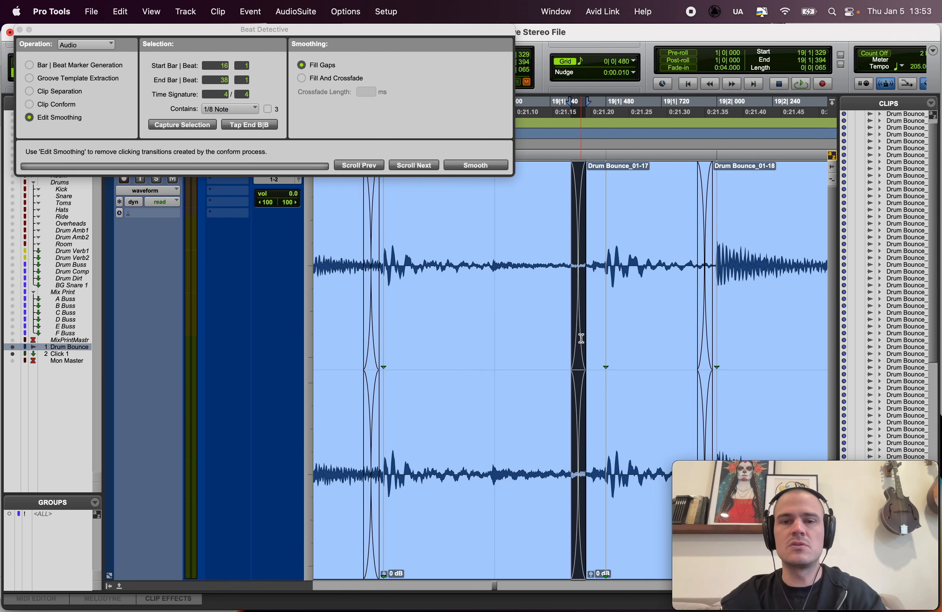
{"action": "left_click", "coordinate": [334, 231]}
{"action": "key", "text": "r"}
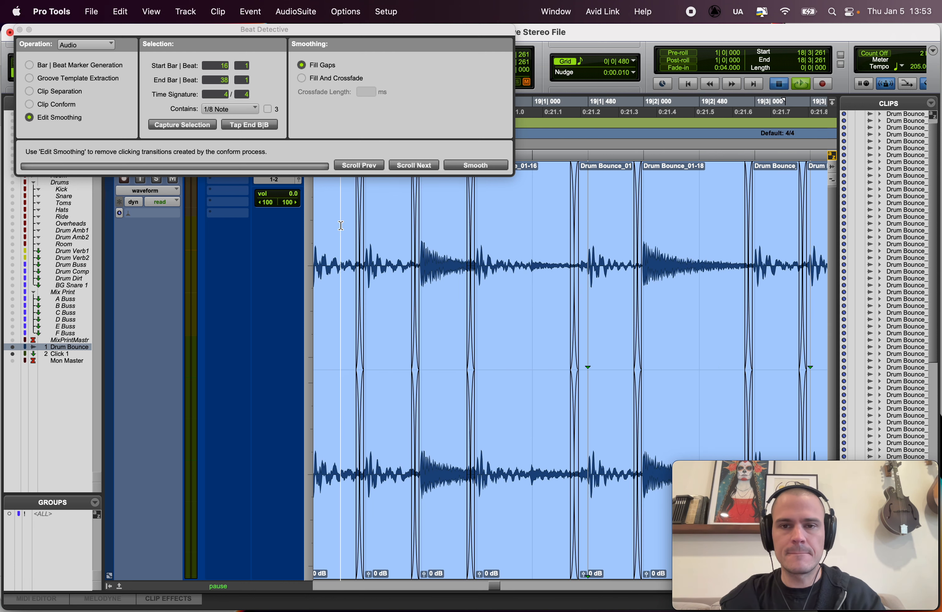
{"action": "key", "text": "space"}
Step: Turn off the metronome and replay the passage through the moved crossfade from 18|3|175
{"action": "key", "text": "space"}
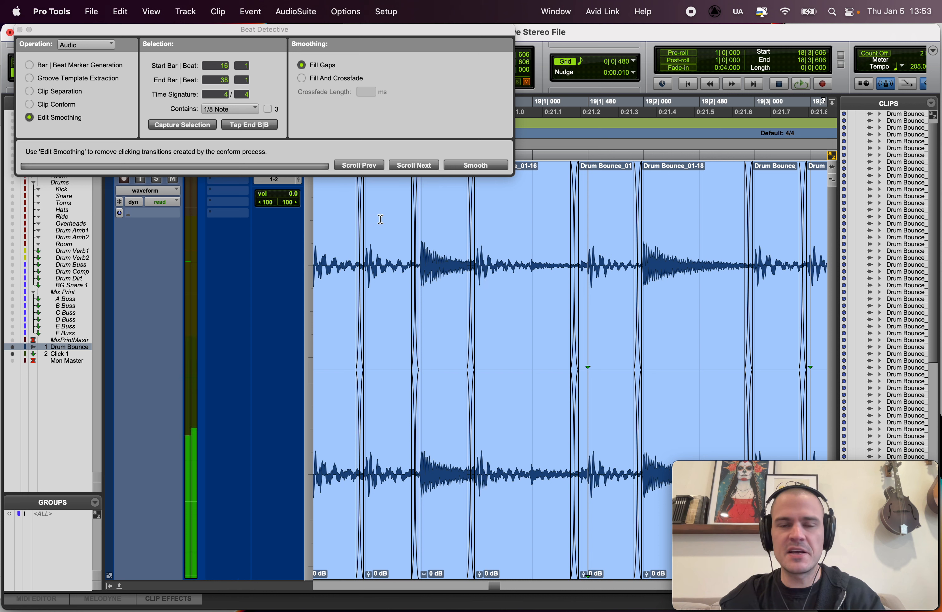
{"action": "left_click_drag", "start_coordinate": [380, 220], "coordinate": [393, 218]}
{"action": "left_click", "coordinate": [330, 227]}
{"action": "key", "text": "space"}
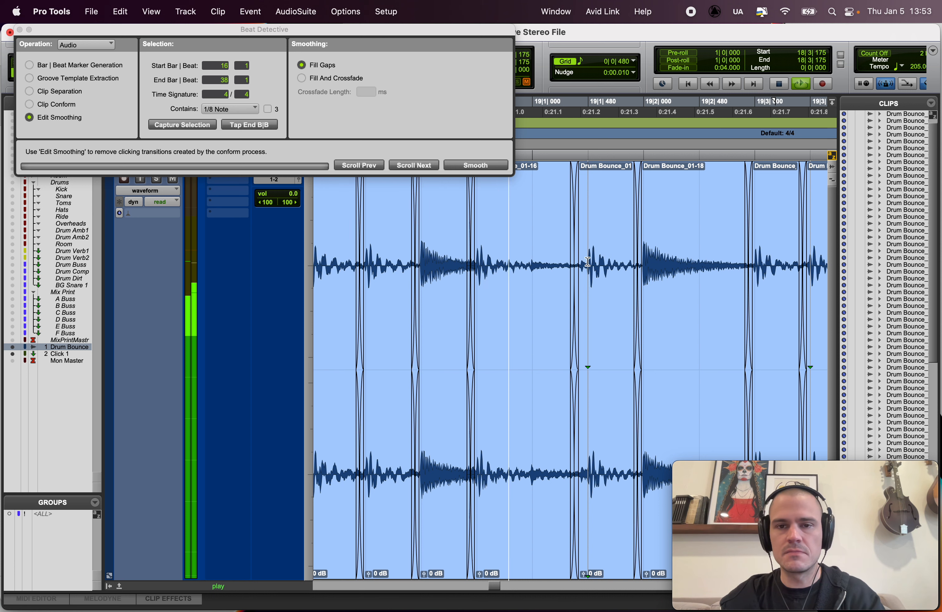
{"action": "key", "text": "space"}
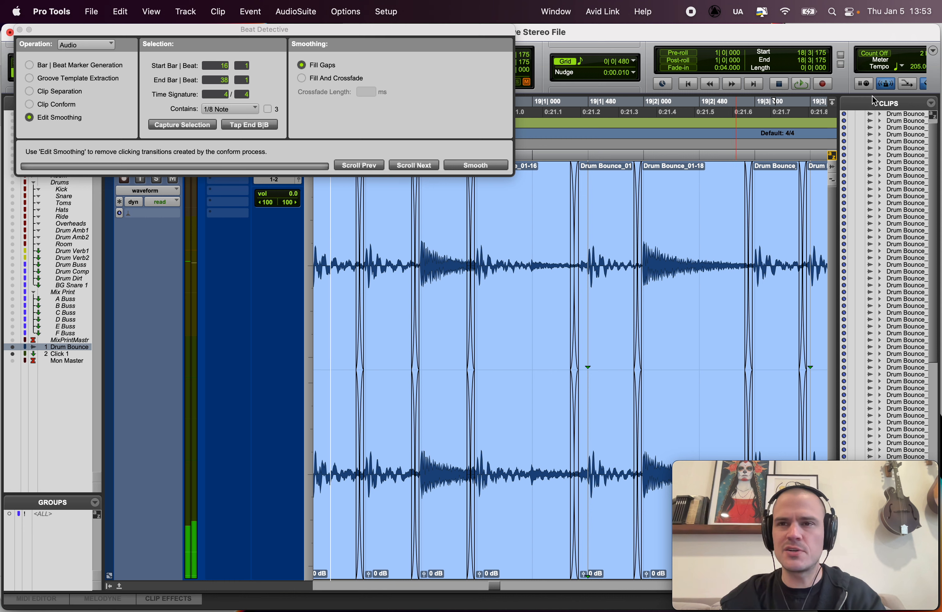
{"action": "key", "text": "space"}
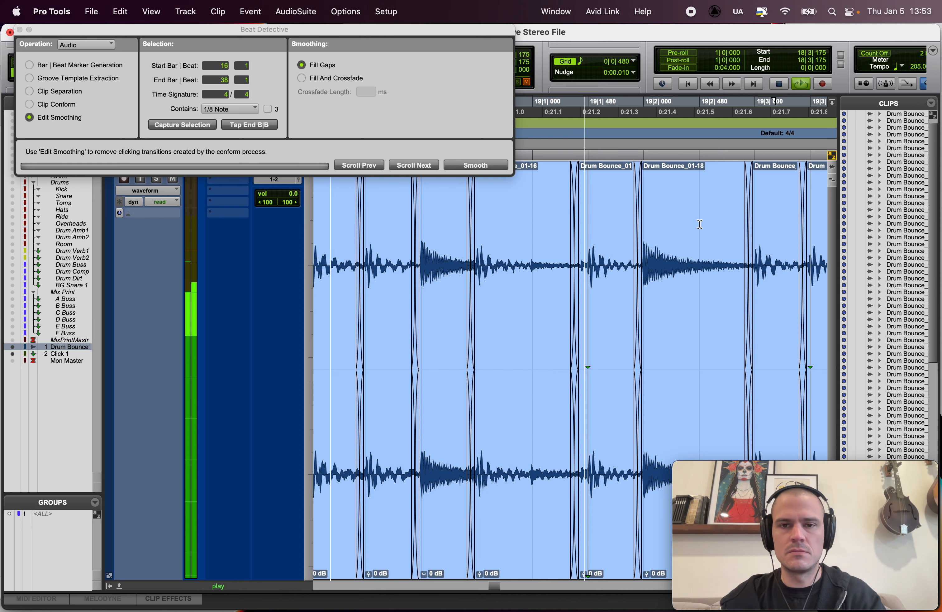
{"action": "key", "text": "space"}
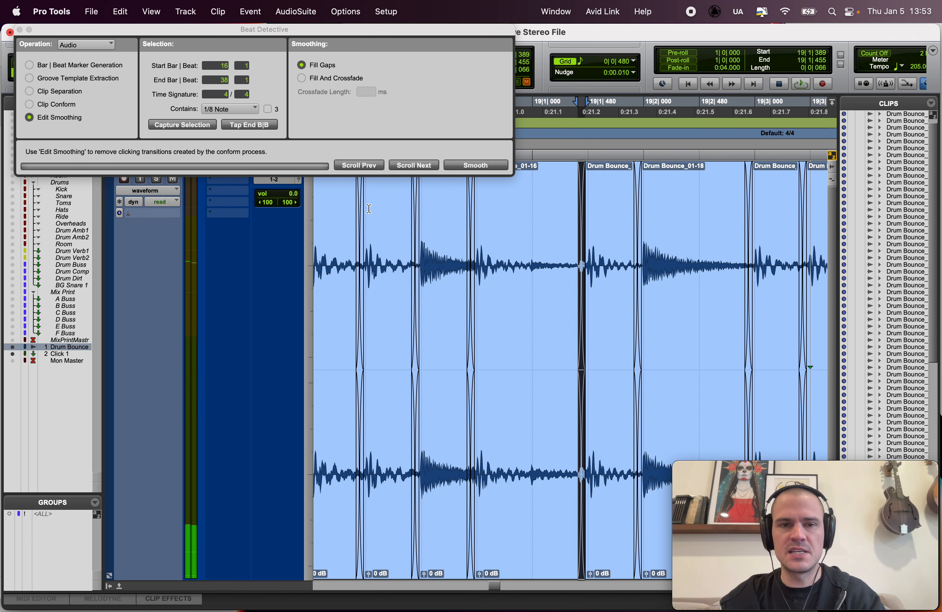
Step: Audition the crossfade ahead of Drum Bounce_01-17 at its later 19|1|389 position and undo that placement
{"action": "left_click", "coordinate": [330, 209]}
{"action": "key", "text": "space"}
{"action": "key", "text": "space"}
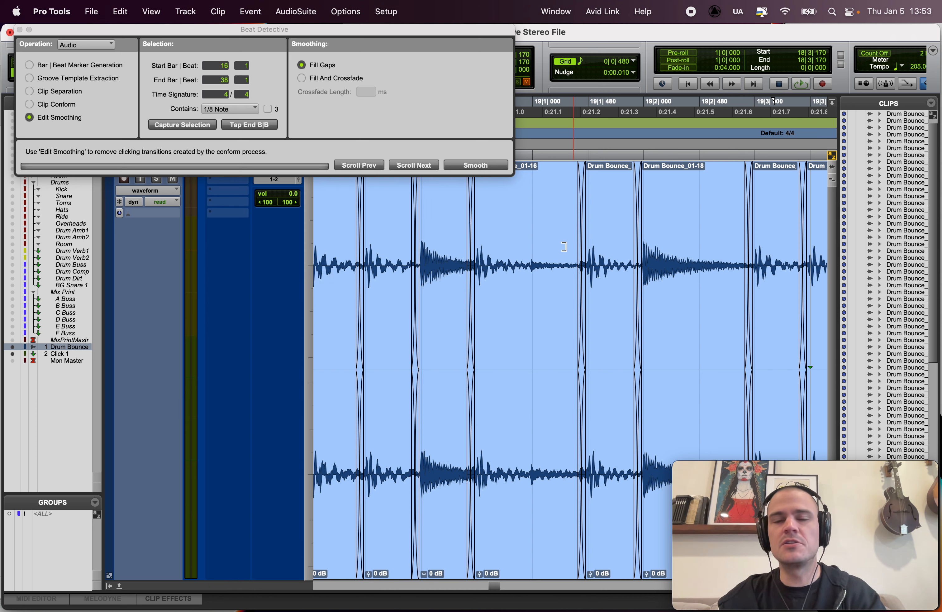
{"action": "key", "text": "super+z"}
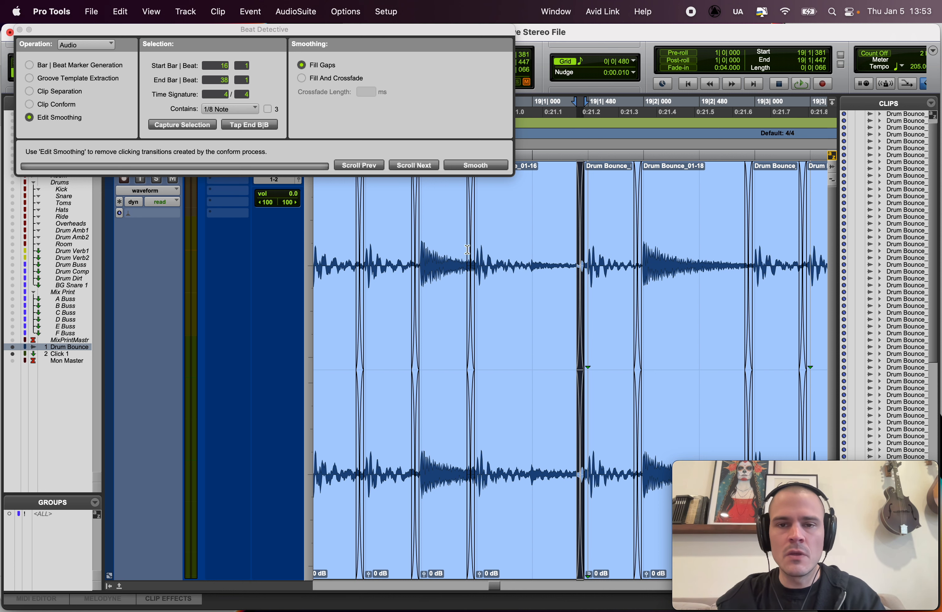
{"action": "key", "text": "super+z"}
Step: Play back the drums from 18|3|735 into bar 20 to listen for the next audible edit
{"action": "left_click", "coordinate": [395, 224]}
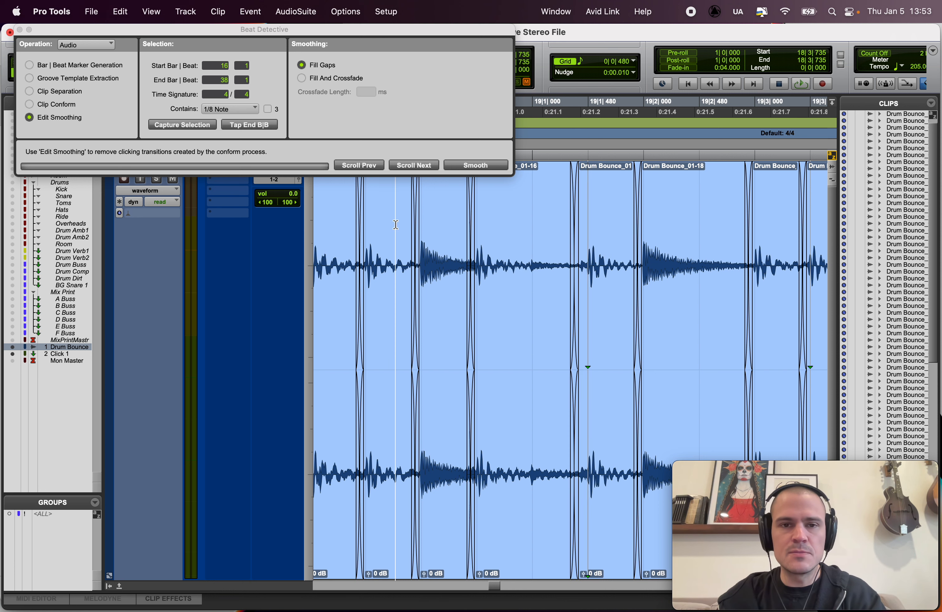
{"action": "key", "text": "space"}
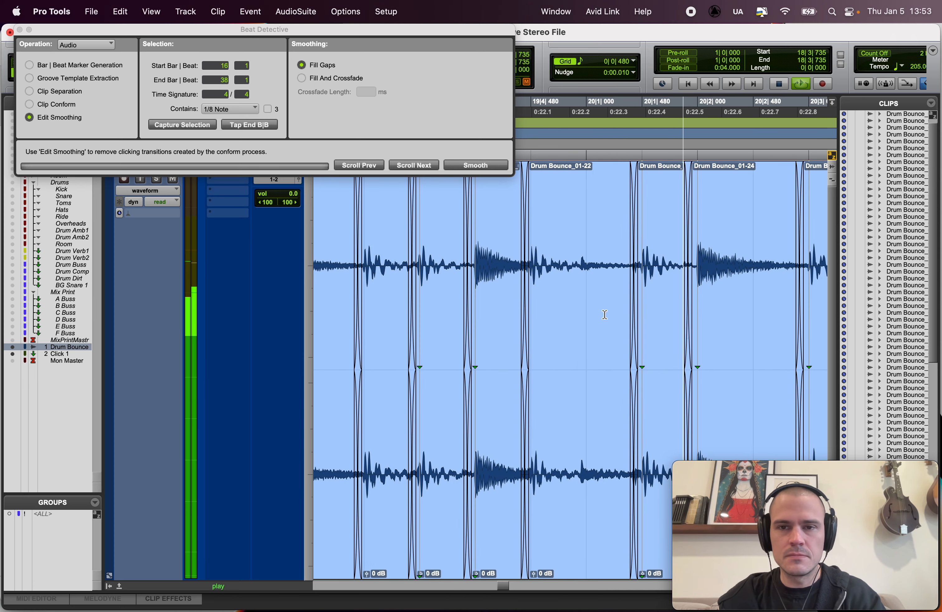
{"action": "key", "text": "space"}
Step: Move the crossfade ahead of clip Drum Bounce_01-23 earlier, to start at about 20|1|329
{"action": "double_click", "coordinate": [633, 312]}
{"action": "key", "text": "t"}
{"action": "key", "text": "t"}
{"action": "key", "text": "t"}
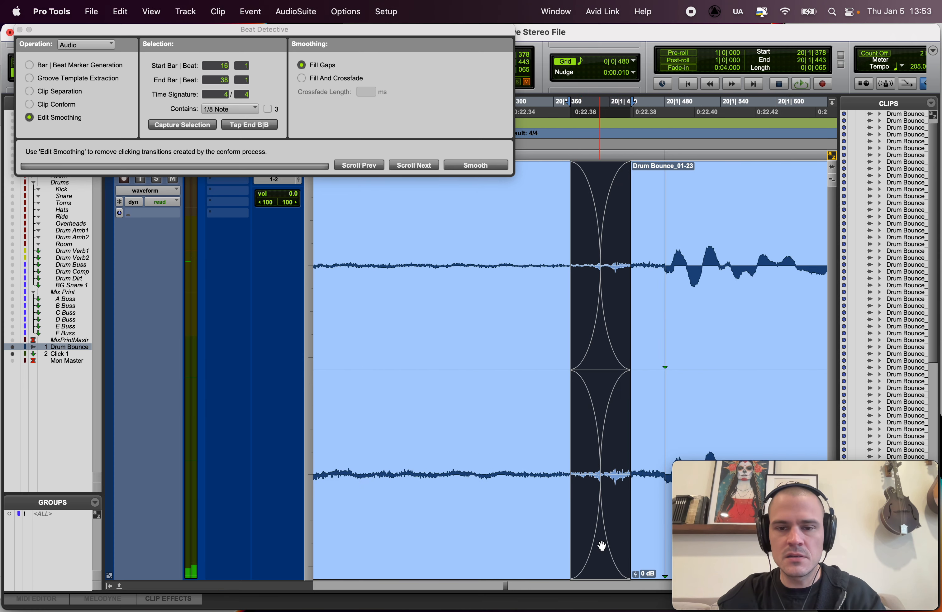
{"action": "left_click_drag", "start_coordinate": [602, 546], "coordinate": [556, 544]}
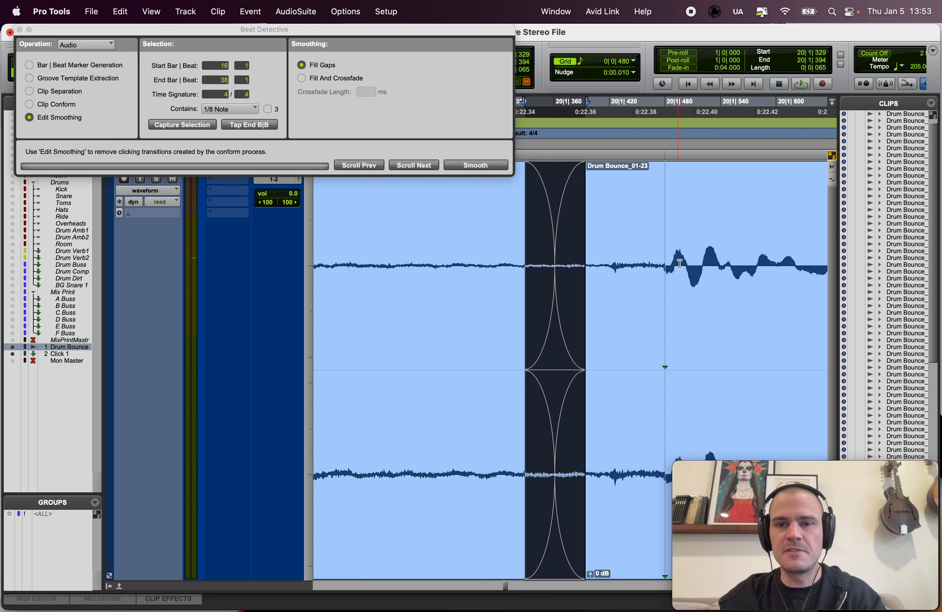
Step: Select the audio just before the hit in Drum Bounce_01-23, from 20|1|418 to 20|1|476, and examine its waveform
{"action": "left_click_drag", "start_coordinate": [668, 258], "coordinate": [678, 261]}
{"action": "left_click_drag", "start_coordinate": [608, 253], "coordinate": [688, 247]}
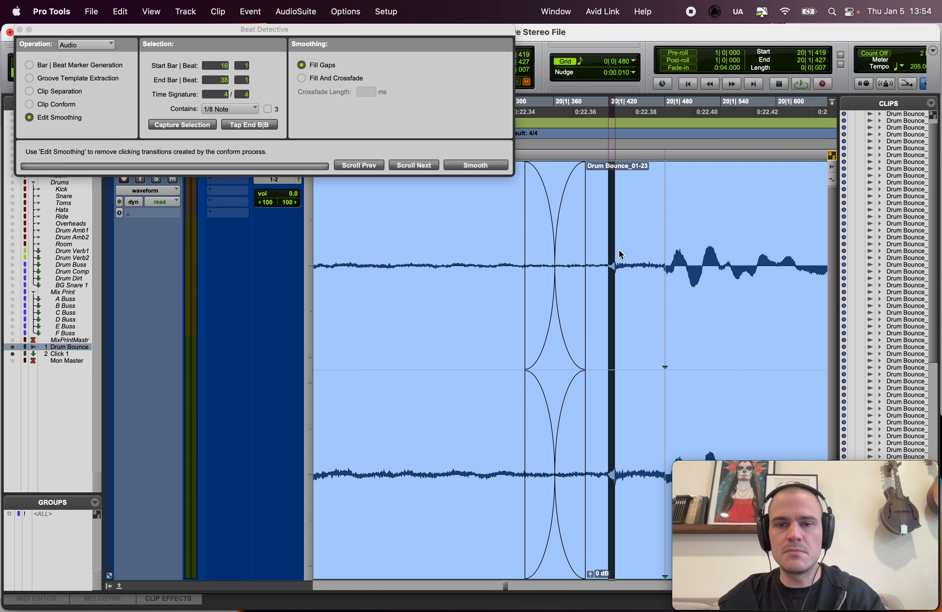
{"action": "key", "text": "r"}
{"action": "mouse_move", "coordinate": [622, 239]}
{"action": "left_mouse_down"}
{"action": "mouse_move", "coordinate": [607, 244]}
{"action": "mouse_move", "coordinate": [618, 244]}
{"action": "left_mouse_up"}
{"action": "key", "text": "r"}
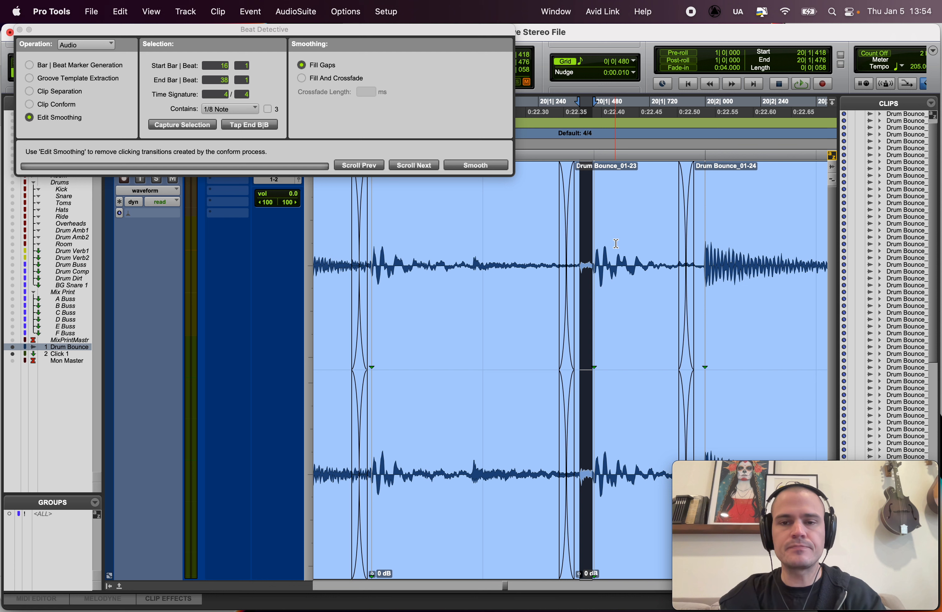
{"action": "key", "text": "t"}
{"action": "key", "text": "t"}
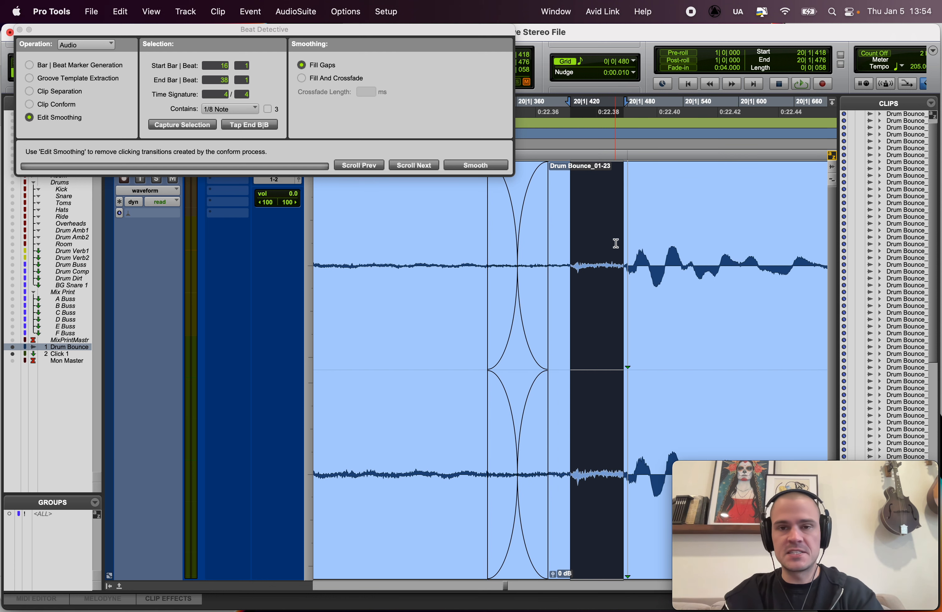
{"action": "key", "text": "r"}
{"action": "key", "text": "r"}
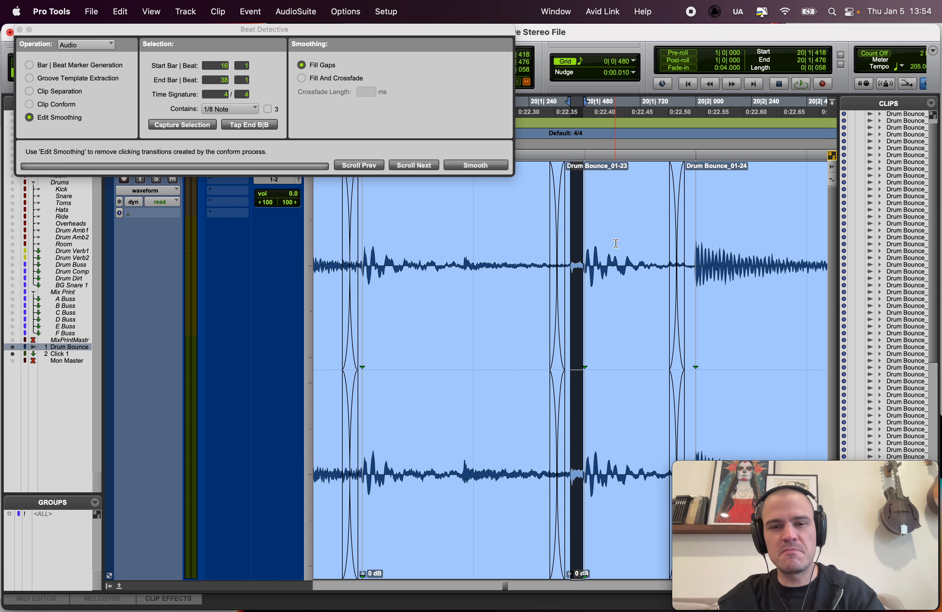
{"action": "key", "text": "r"}
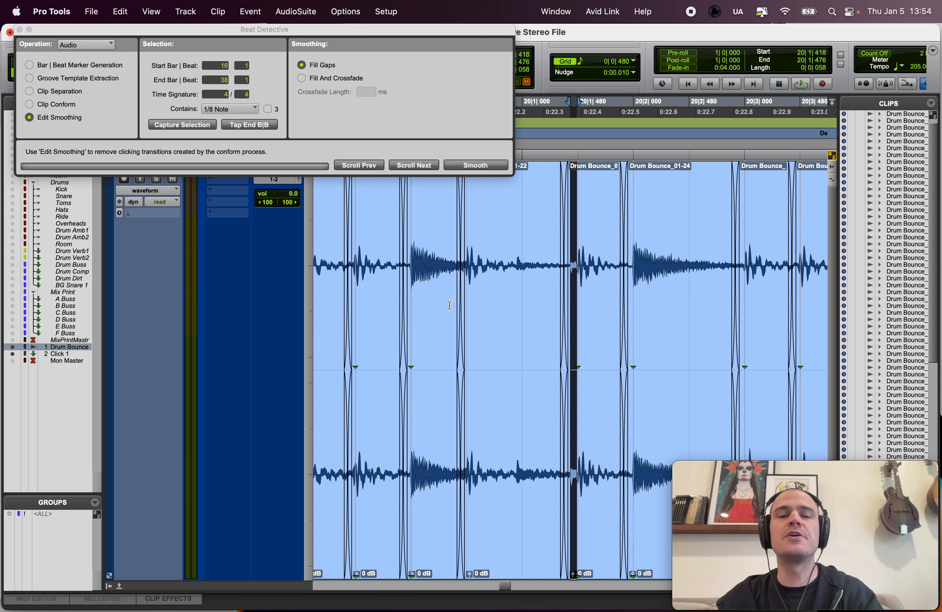
Step: Play the edited drums from 19|4|159 to bar 37 and view the end of the track
{"action": "left_click", "coordinate": [416, 223]}
{"action": "scroll", "coordinate": [411, 218], "scroll_direction": "right", "scroll_amount": 5}
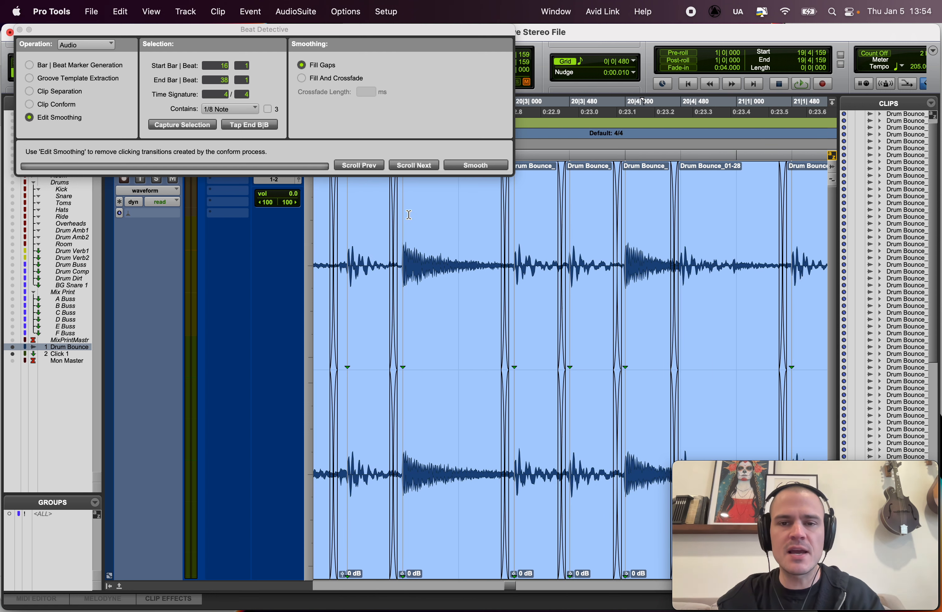
{"action": "scroll", "coordinate": [442, 224], "scroll_direction": "right", "scroll_amount": 2}
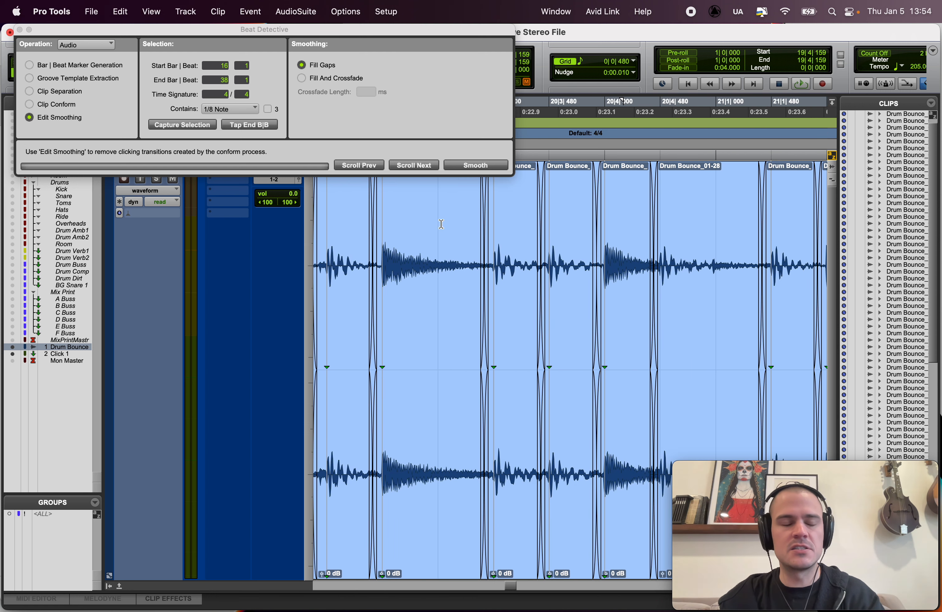
{"action": "key", "text": "space"}
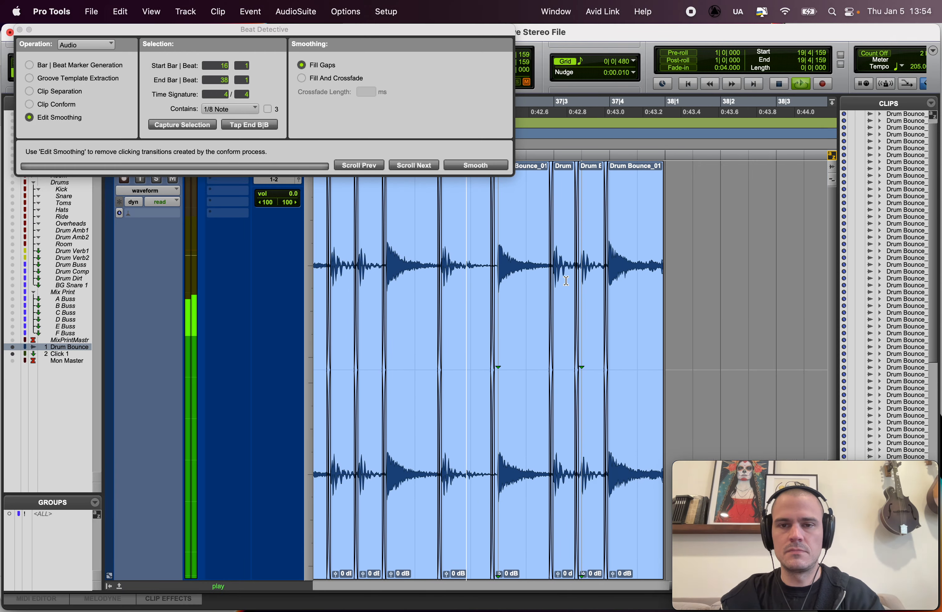
{"action": "key", "text": "space"}
{"action": "key", "text": "r"}
{"action": "key", "text": "r"}
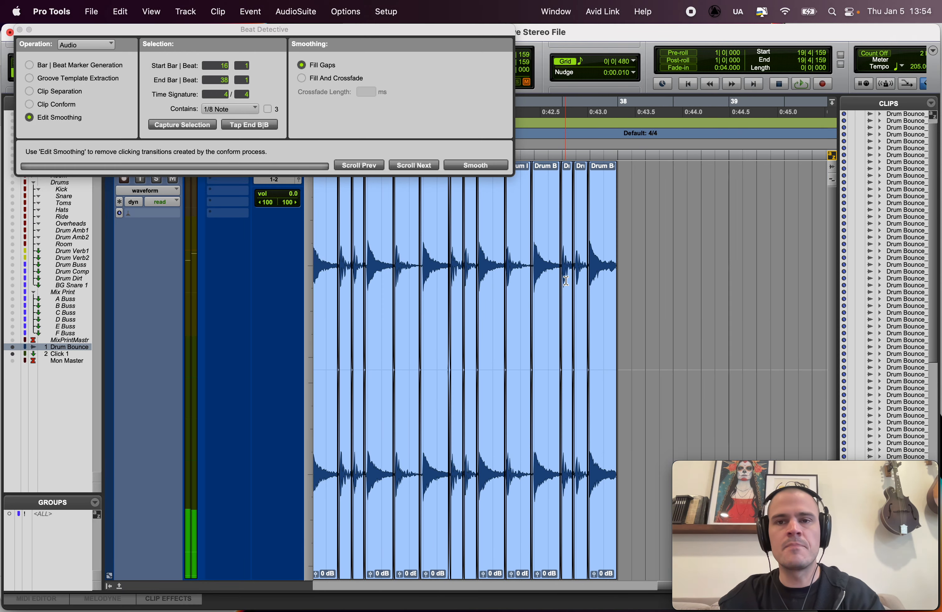
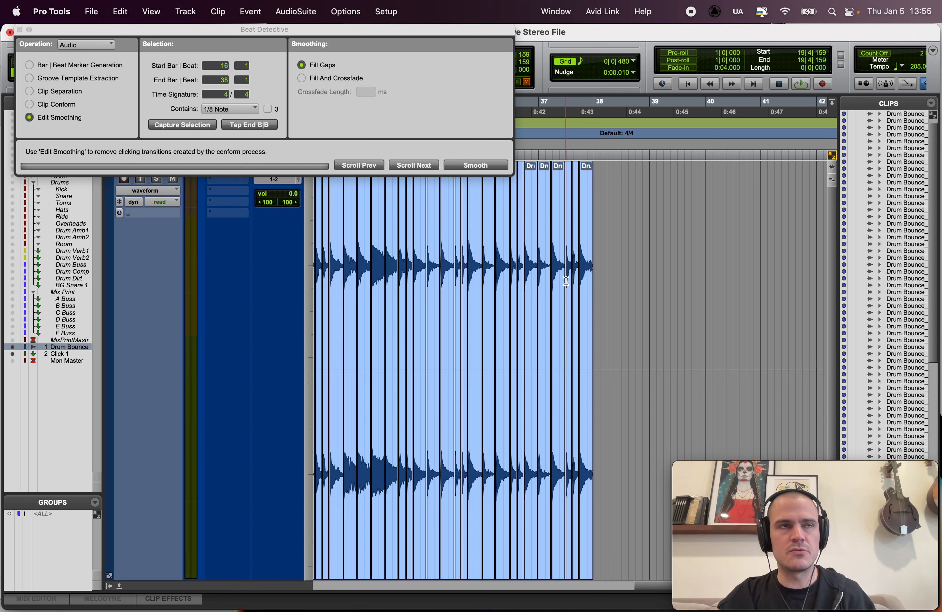
Step: Close Beat Detective and place the edit cursor at the start of the edited drum clips, at 16|1|000
{"action": "scroll", "coordinate": [547, 259], "scroll_direction": "left", "scroll_amount": 4}
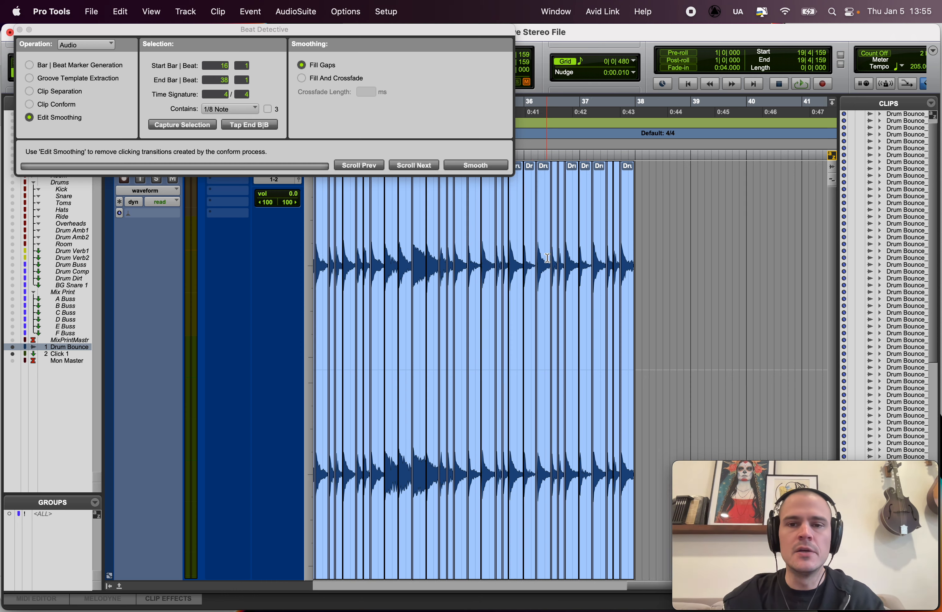
{"action": "key", "text": "r"}
{"action": "scroll", "coordinate": [548, 259], "scroll_direction": "left", "scroll_amount": 4}
{"action": "key", "text": "r"}
{"action": "scroll", "coordinate": [547, 258], "scroll_direction": "left", "scroll_amount": 2}
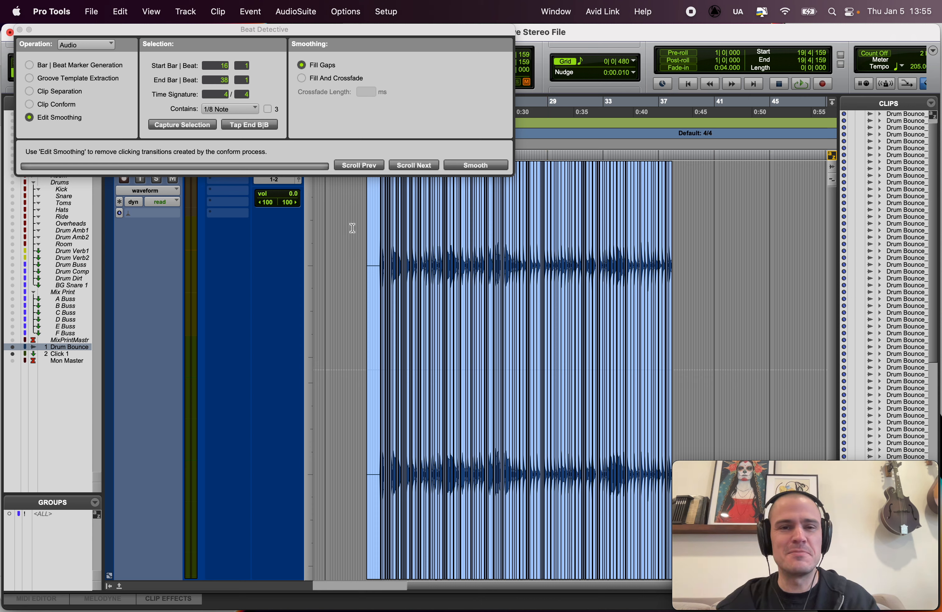
{"action": "left_click", "coordinate": [10, 32]}
{"action": "left_click", "coordinate": [350, 186]}
{"action": "key", "text": "Tab"}
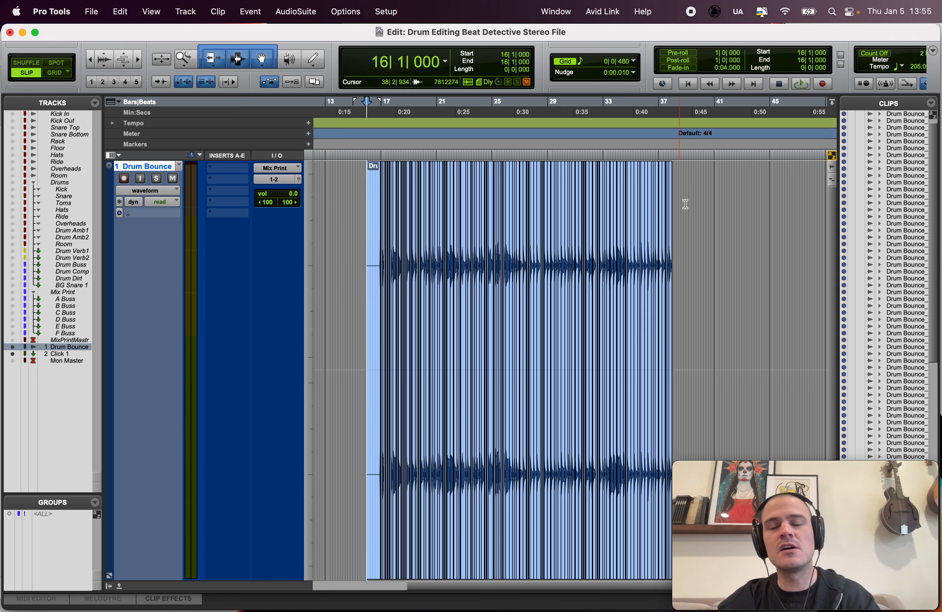
{"action": "key", "text": "t"}
{"action": "scroll", "coordinate": [499, 270], "scroll_direction": "right", "scroll_amount": 3}
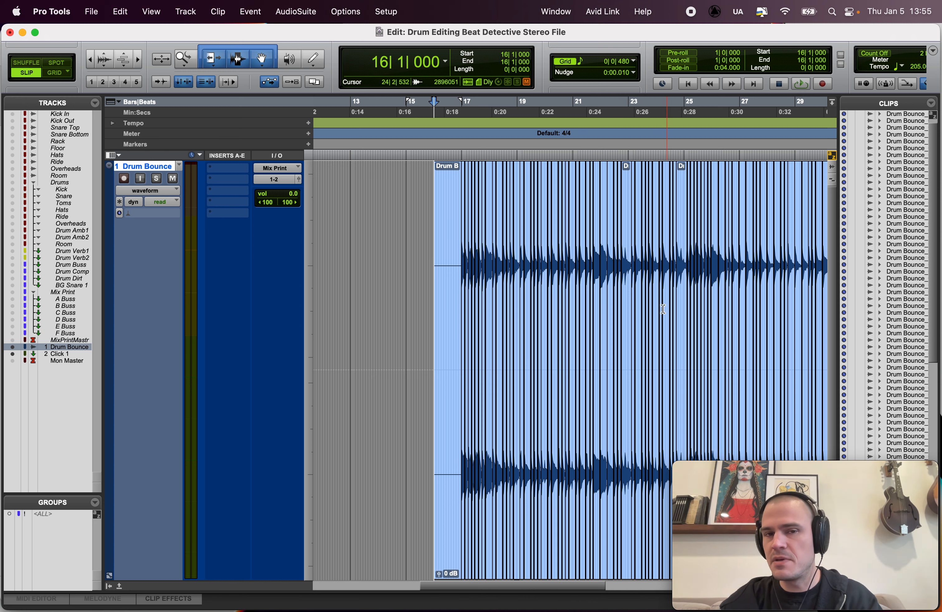
Step: Duplicate the drum track's playlist and name the copy Drum Bounce.beat detective unrendered
{"action": "left_click", "coordinate": [180, 166]}
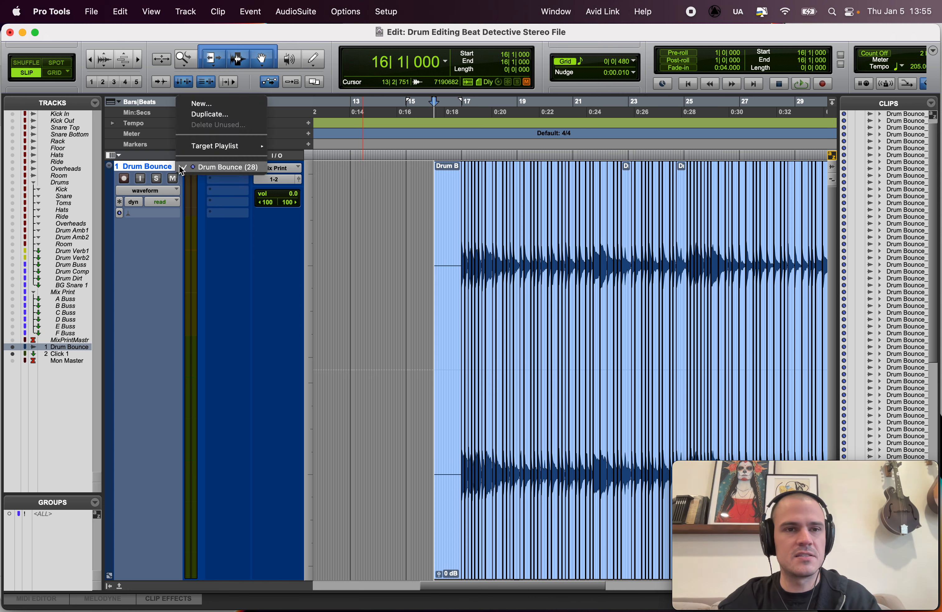
{"action": "left_click", "coordinate": [190, 114]}
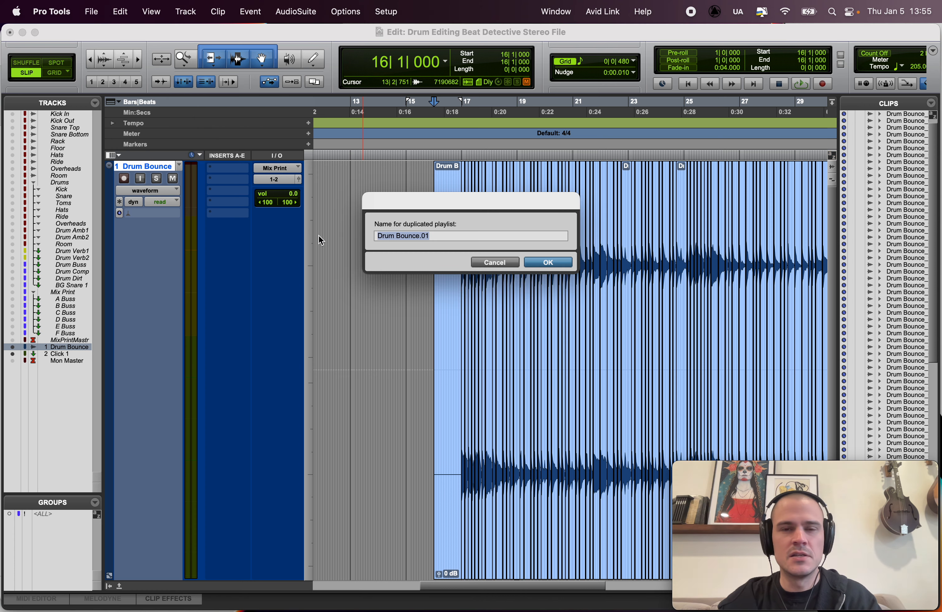
{"action": "left_click", "coordinate": [434, 233]}
{"action": "key", "text": "BackSpace"}
{"action": "key", "text": "BackSpace"}
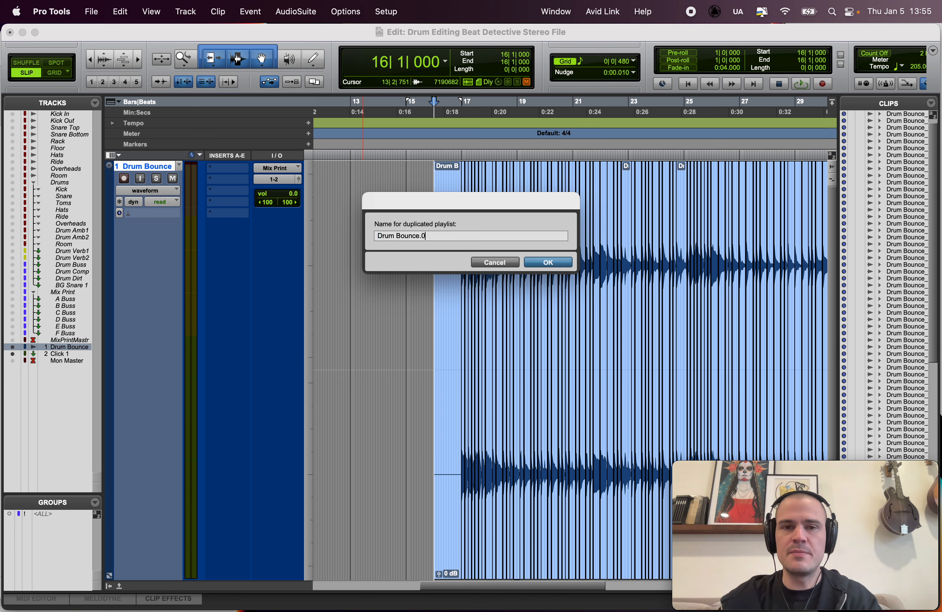
{"action": "type", "text": "bea"}
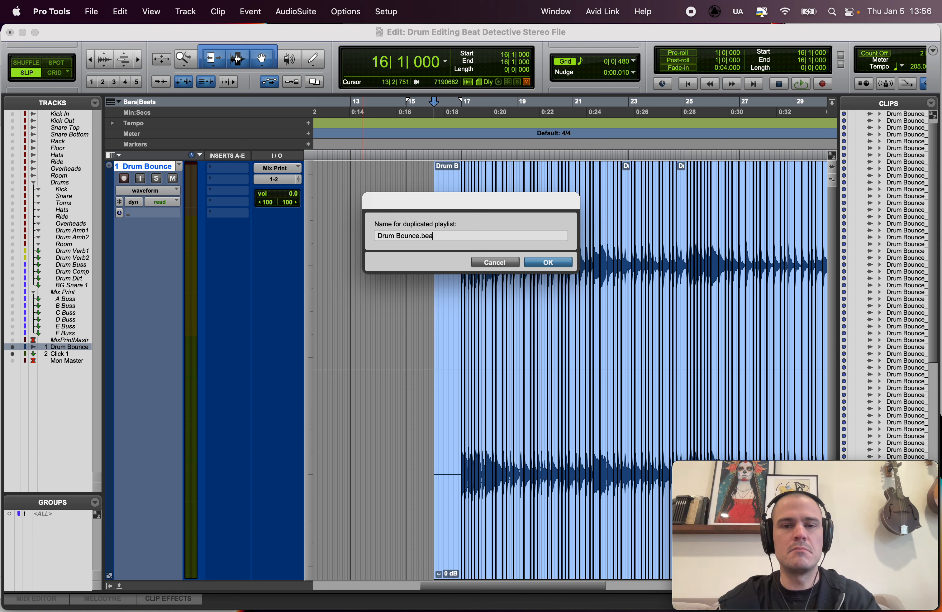
{"action": "type", "text": "t detective "}
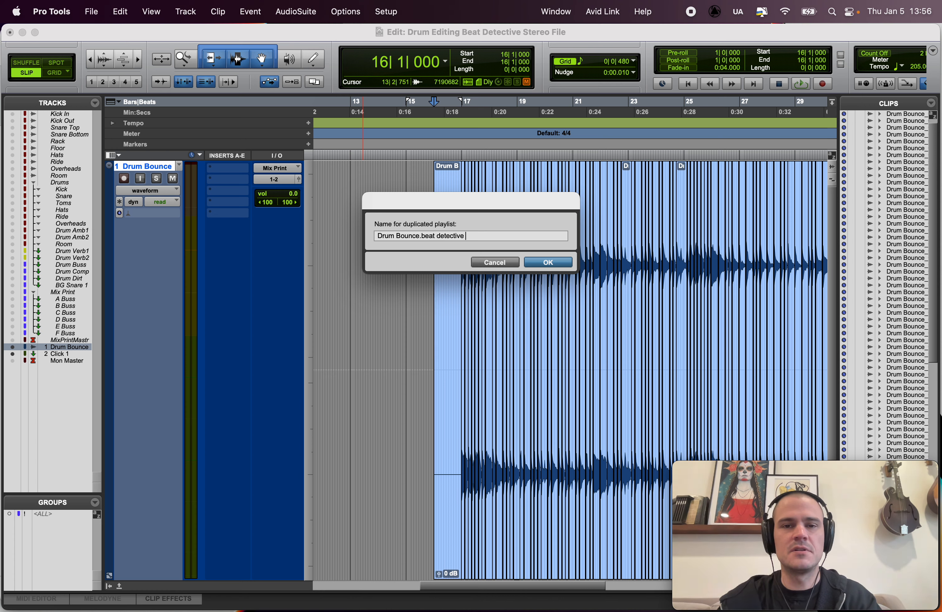
{"action": "type", "text": "unrendered"}
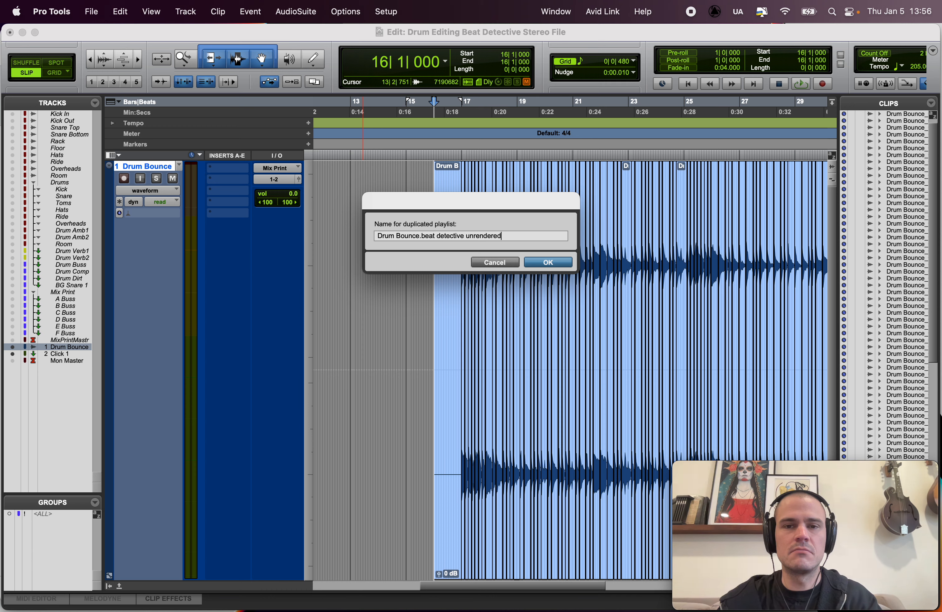
{"action": "key", "text": "Return"}
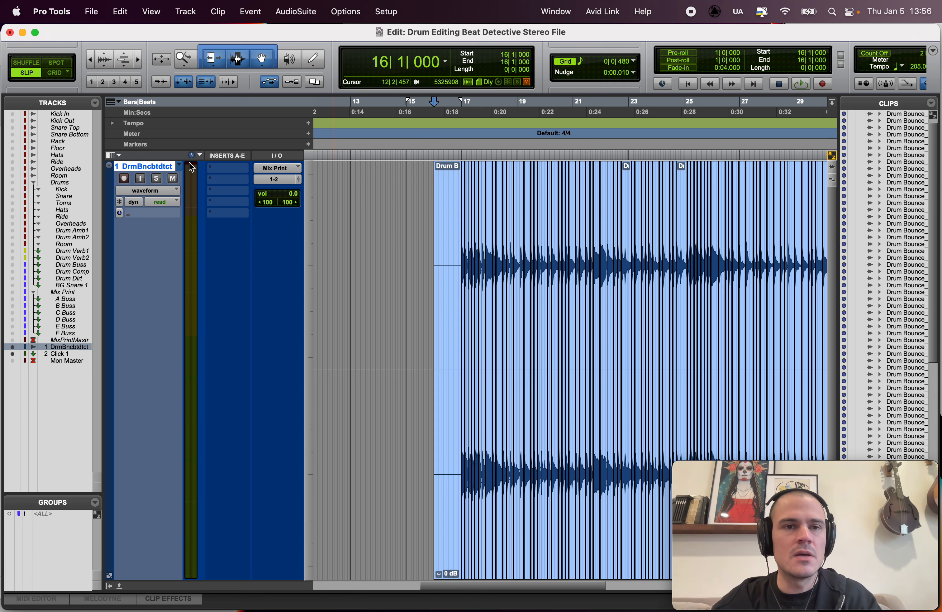
Step: Switch the track back to the Drum Bounce playlist and consolidate all of its edited clips into one continuous clip
{"action": "left_click", "coordinate": [179, 165]}
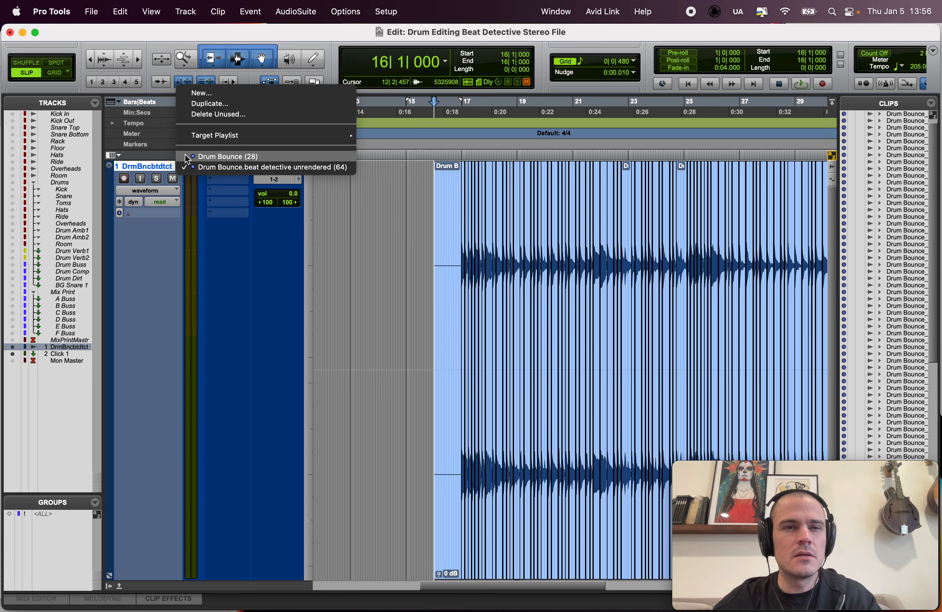
{"action": "left_click", "coordinate": [195, 155]}
{"action": "left_click", "coordinate": [410, 208]}
{"action": "key", "text": "r"}
{"action": "key", "text": "super+a"}
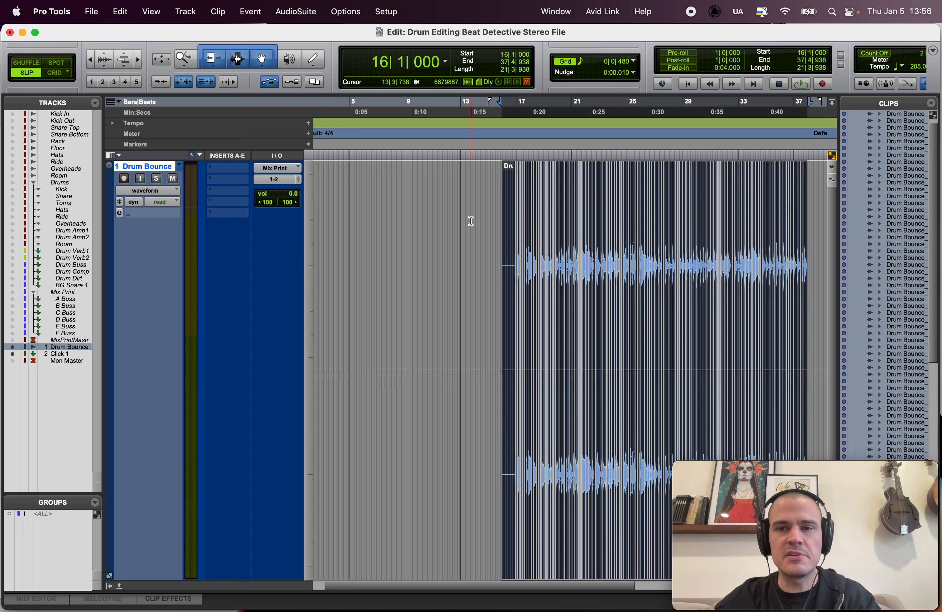
{"action": "scroll", "coordinate": [513, 233], "scroll_direction": "right", "scroll_amount": 3}
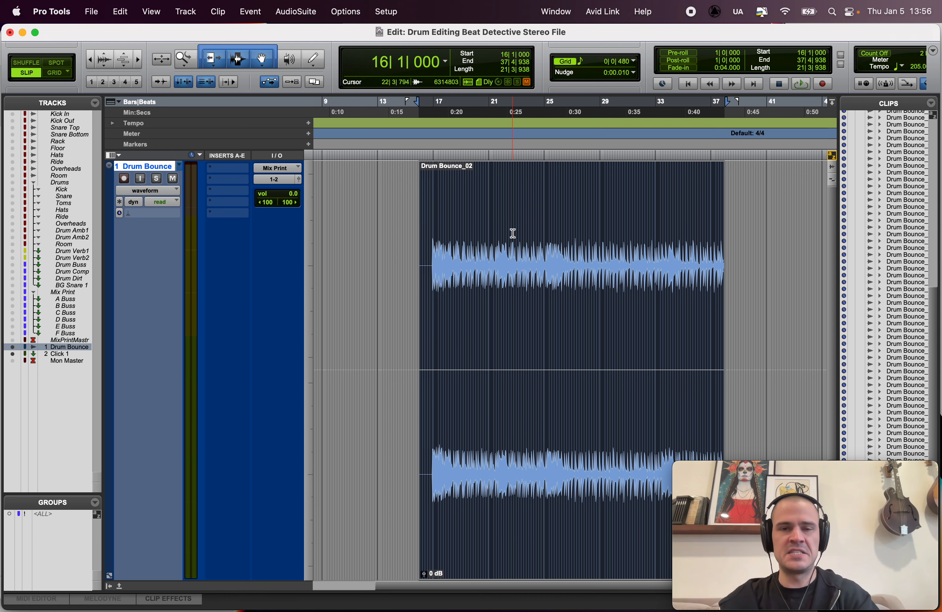
Step: Place the edit cursor at 21|1|009 in the consolidated drum clip
{"action": "left_click", "coordinate": [513, 234]}
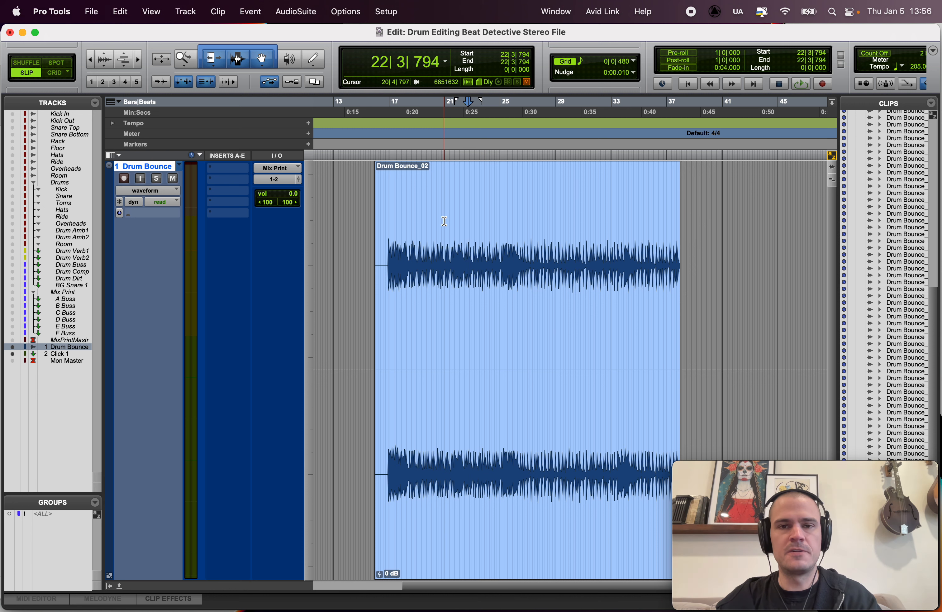
{"action": "left_click", "coordinate": [445, 221]}
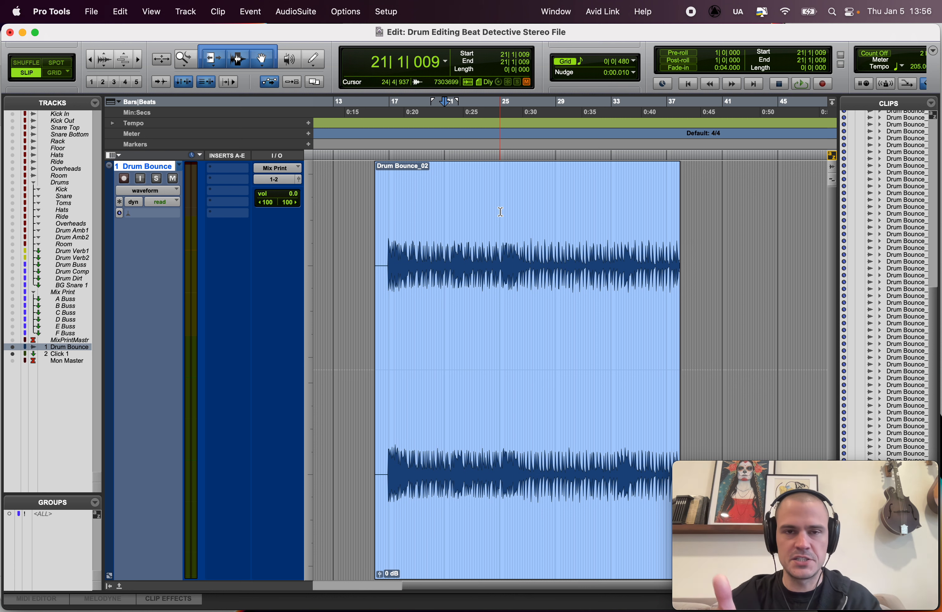
{"action": "key", "text": "super+Tab"}
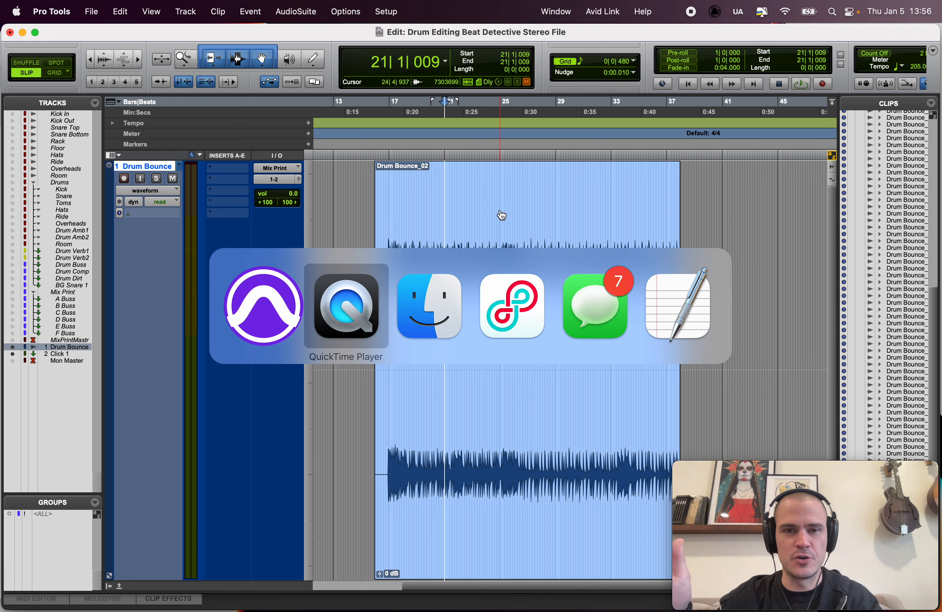